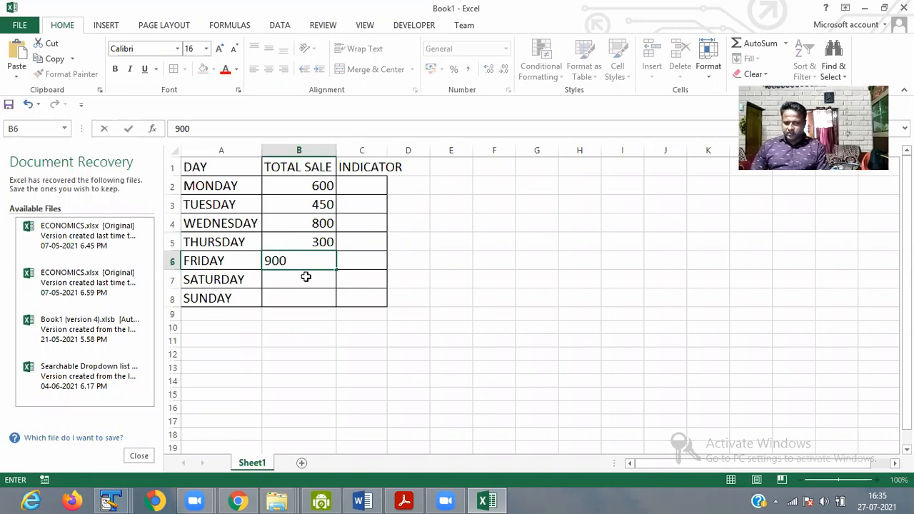
Step: Complete the TOTAL SALE column with 900 for Friday, 300 for Saturday and 150 for Sunday
key("Return")
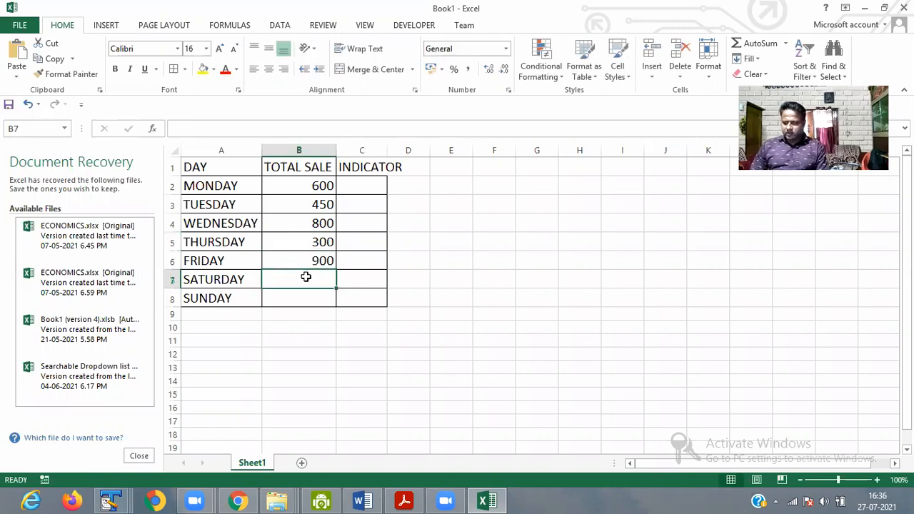
type("300")
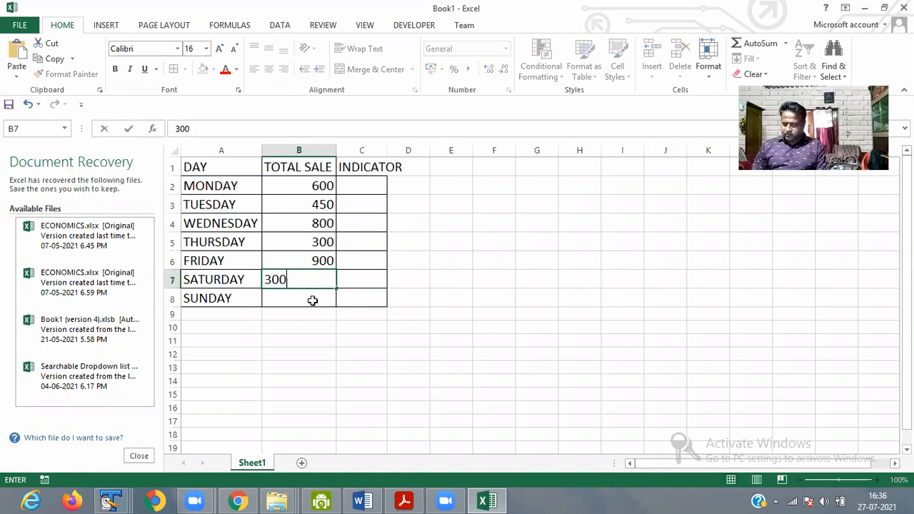
key("Return")
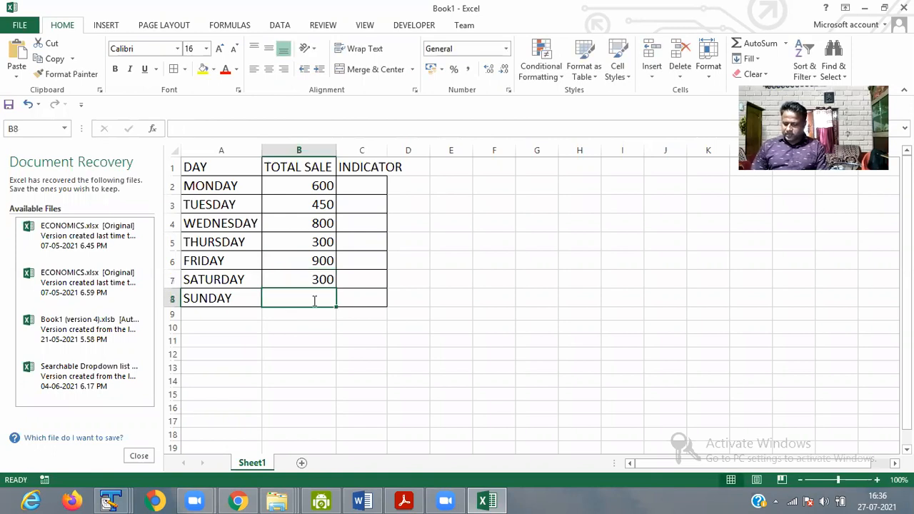
type("150")
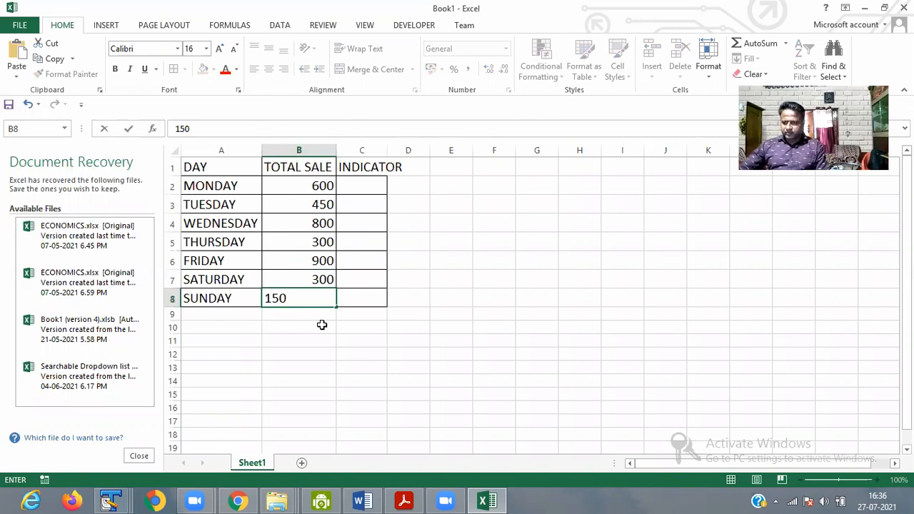
left_click(323, 325)
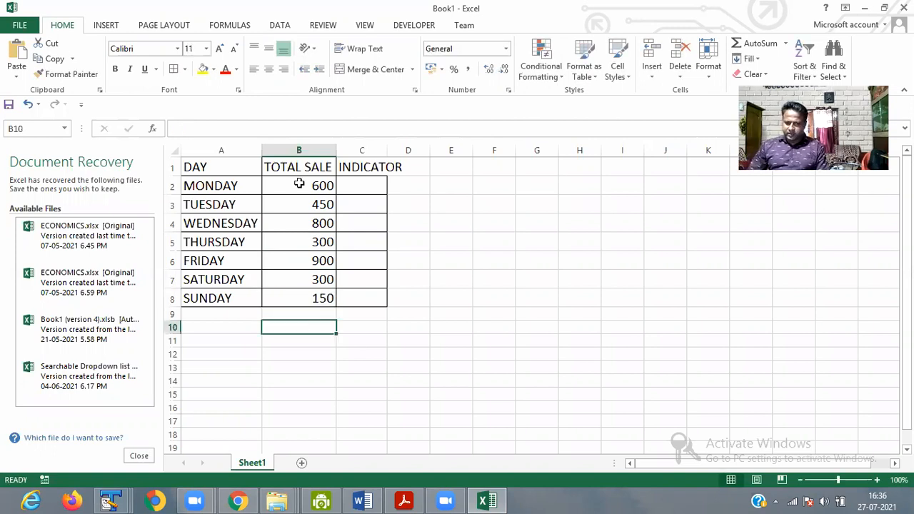
Step: Start a custom icon set conditional formatting rule for the TOTAL SALE cells B1:B8
left_click_drag(299, 186, 321, 300)
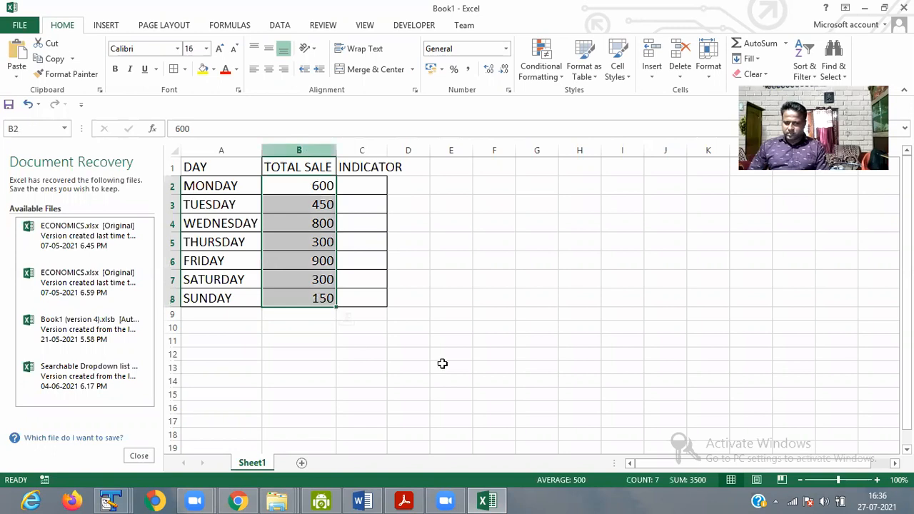
left_click_drag(443, 364, 423, 339)
left_click_drag(311, 170, 310, 298)
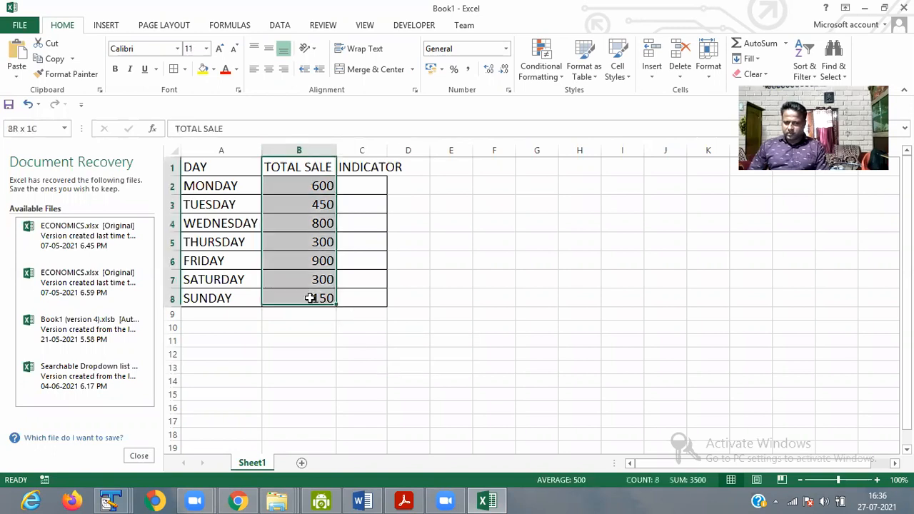
left_click(562, 76)
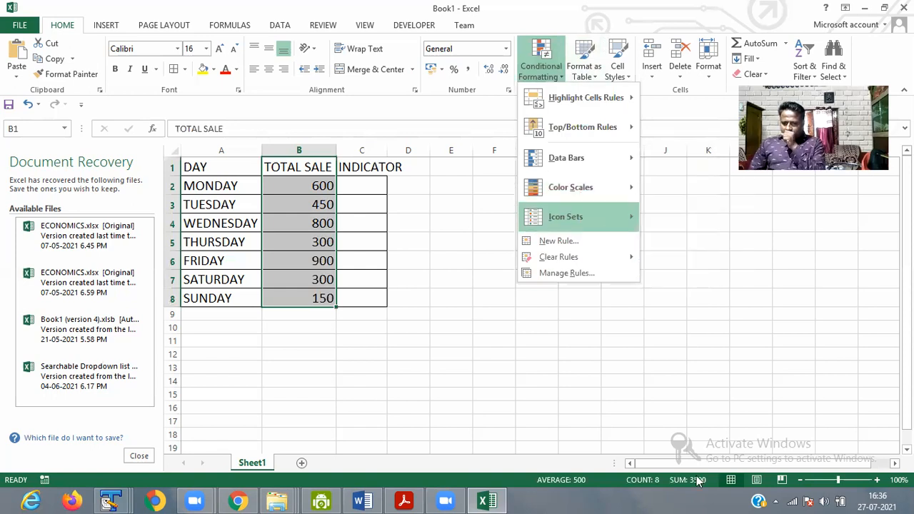
mouse_move(611, 217)
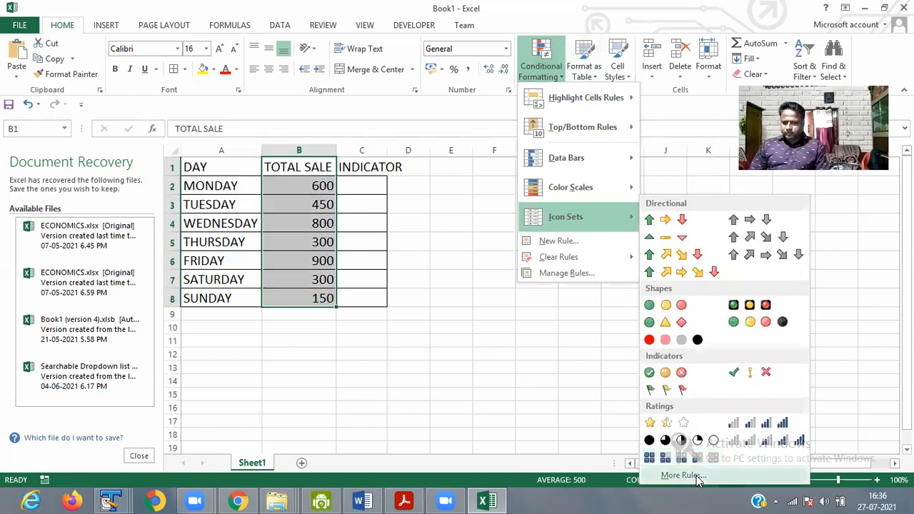
left_click(698, 480)
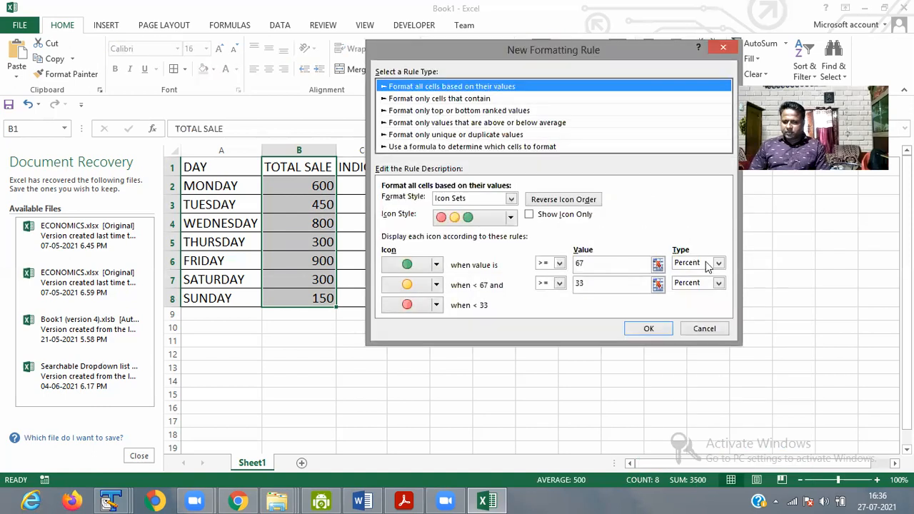
Step: Set the threshold type of both the green and yellow icons to Number
left_click(718, 264)
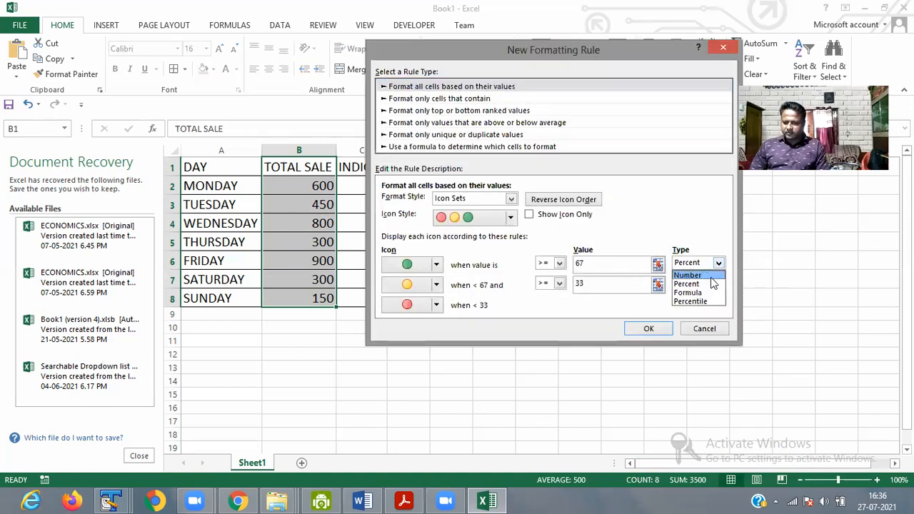
left_click(715, 277)
left_click(717, 280)
left_click(705, 295)
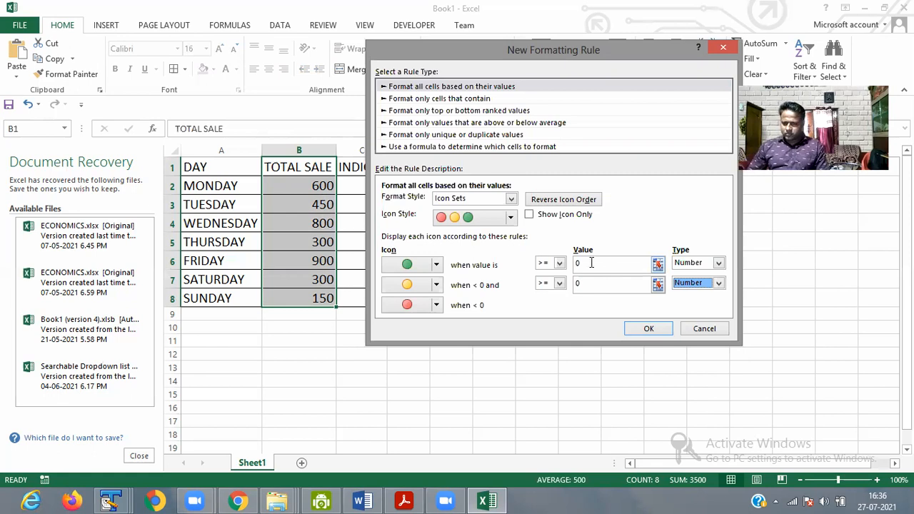
Step: Set the green icon threshold to >= 500 and the yellow to >= 250, and apply the rule
left_click(591, 263)
key("BackSpace")
type("500")
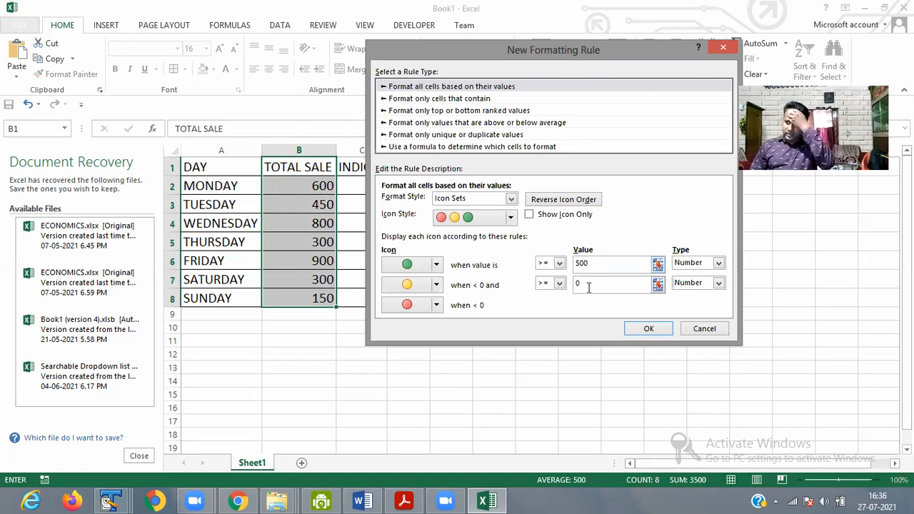
left_click(589, 286)
key("BackSpace")
type("205")
key("BackSpace")
key("BackSpace")
type("50")
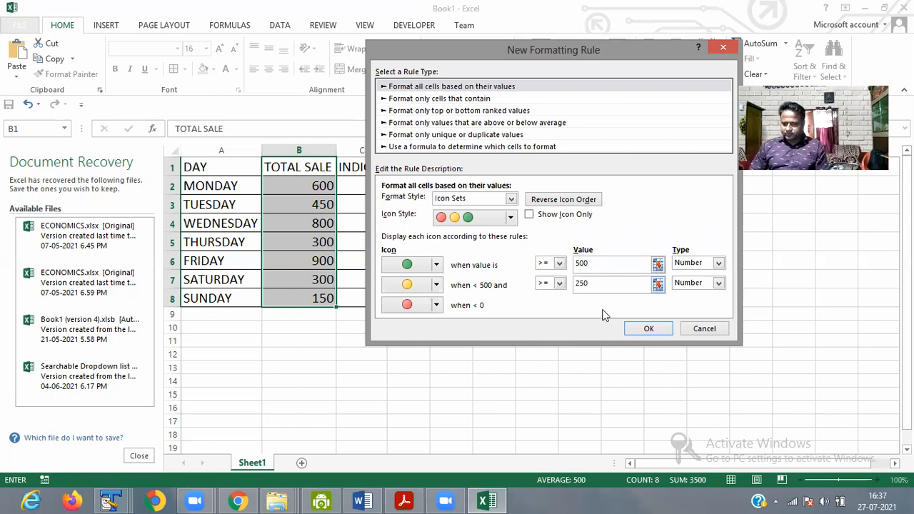
left_click(645, 329)
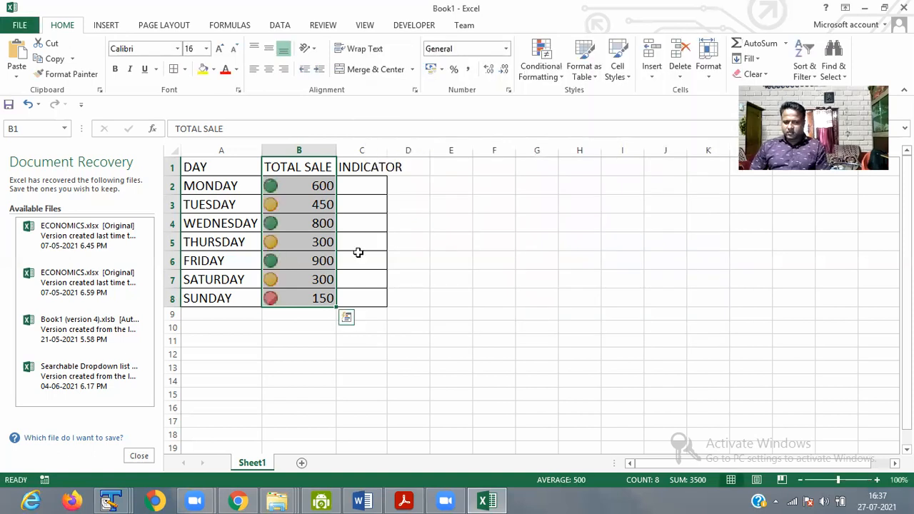
Step: Widen column C to about 20.86 so the INDICATOR heading fits
left_click(359, 252)
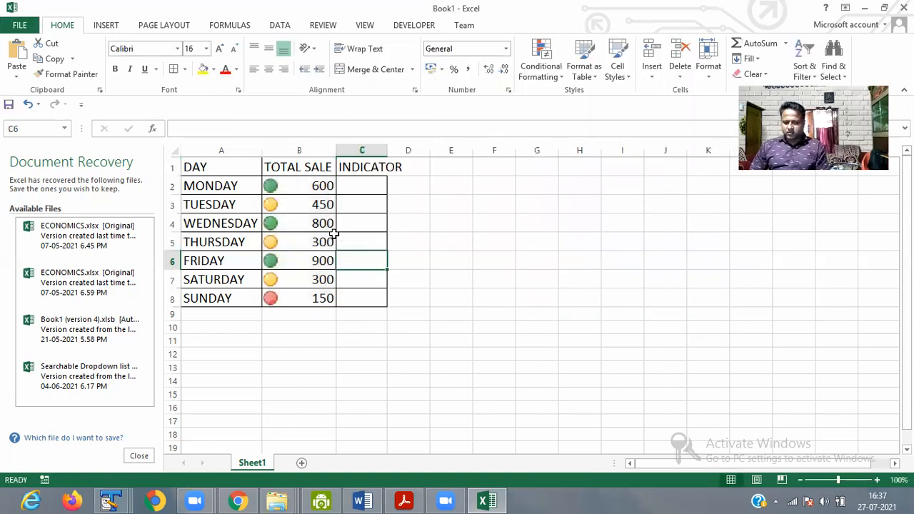
left_click(291, 188)
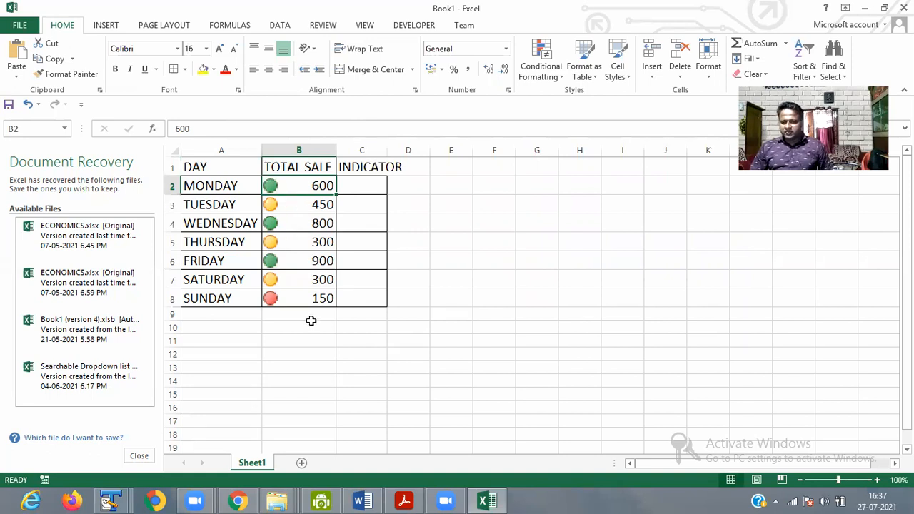
left_click(380, 167)
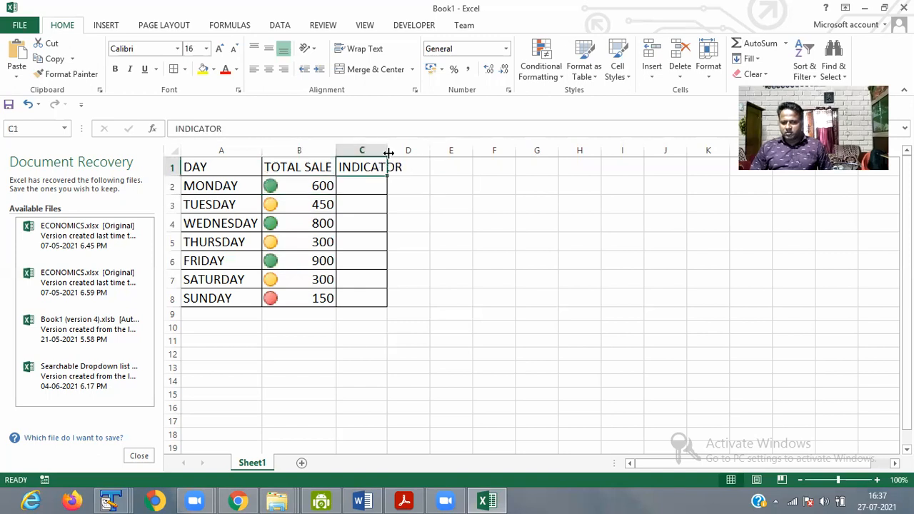
left_click_drag(389, 151, 438, 151)
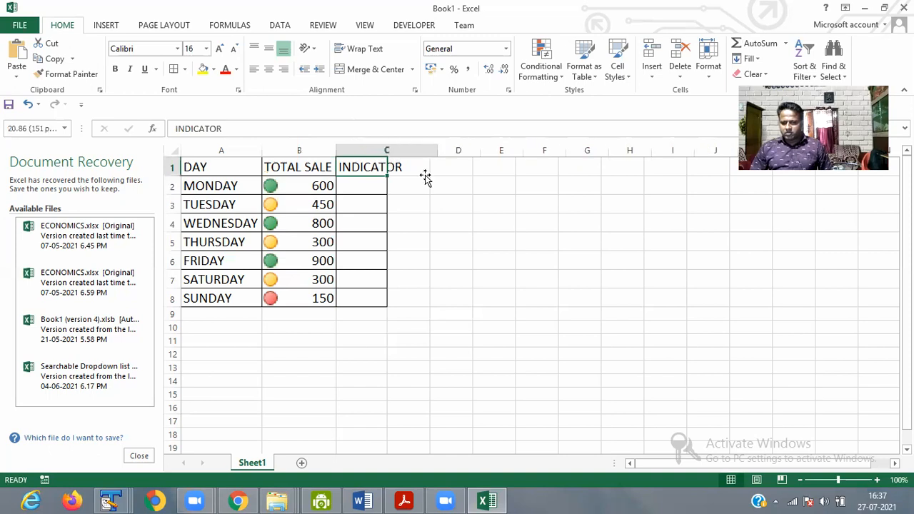
Step: Enter the formula =B2 in Monday's INDICATOR cell C2
left_click(413, 182)
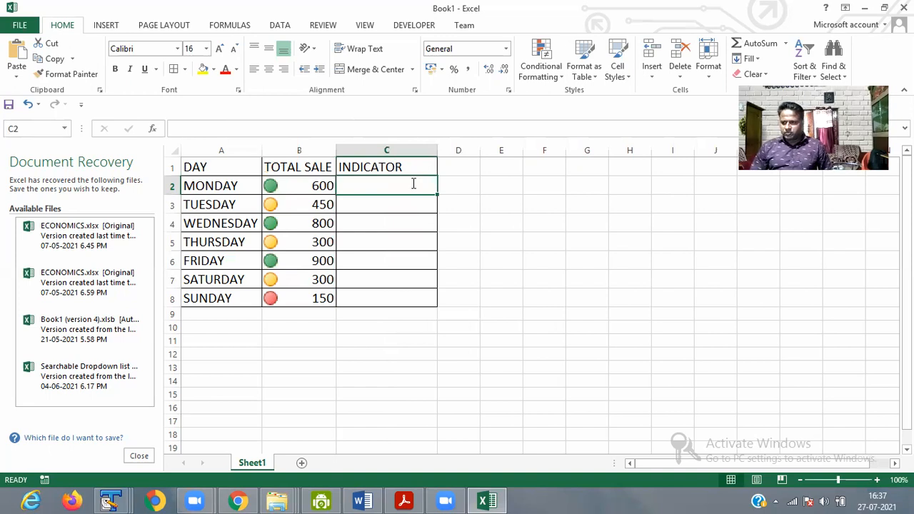
type("=")
left_click(301, 189)
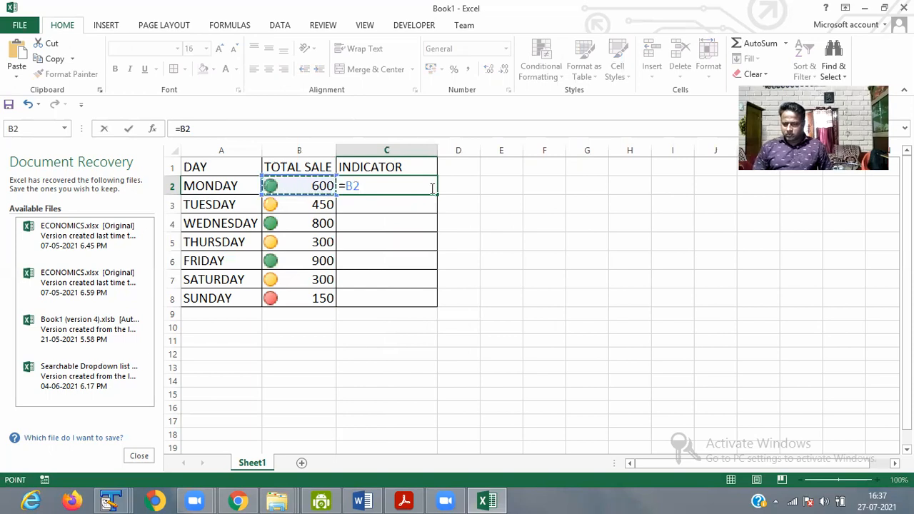
key("Return")
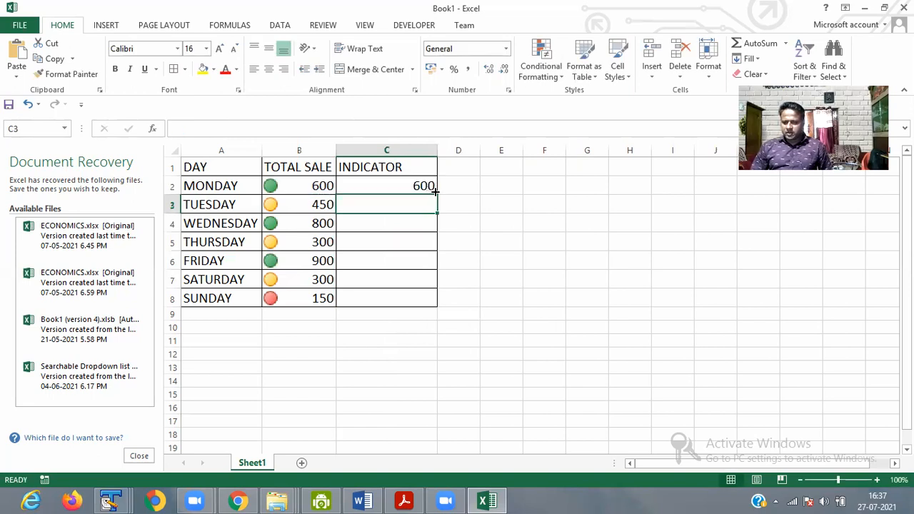
Step: Fill the formula in C2 down the INDICATOR column through Sunday's cell C8
key("Up")
left_click(427, 199)
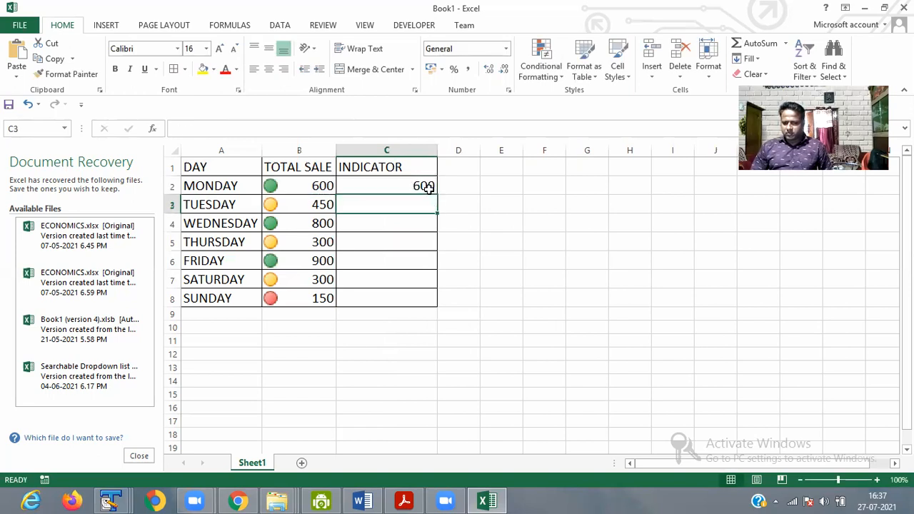
left_click(430, 190)
left_click_drag(438, 195, 433, 301)
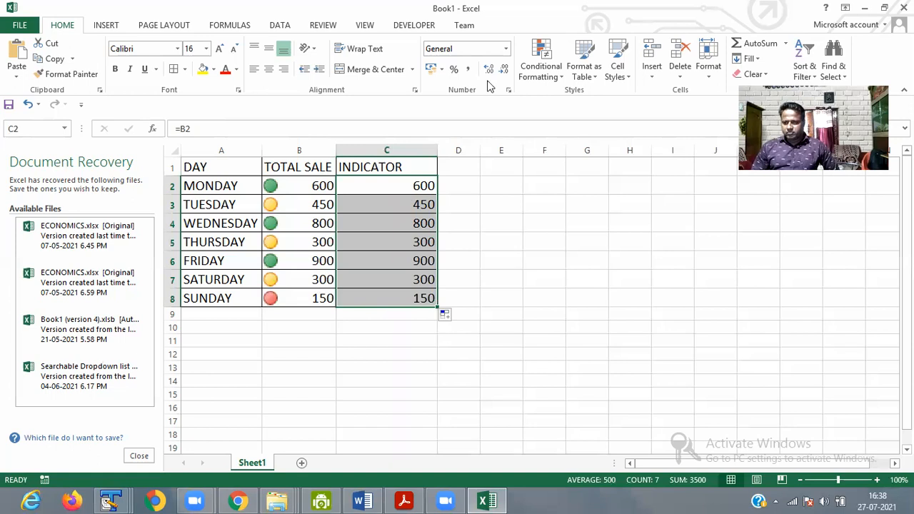
Step: Start a custom icon set rule for the INDICATOR cells C2:C8 and enable Show Icon Only
left_click(564, 76)
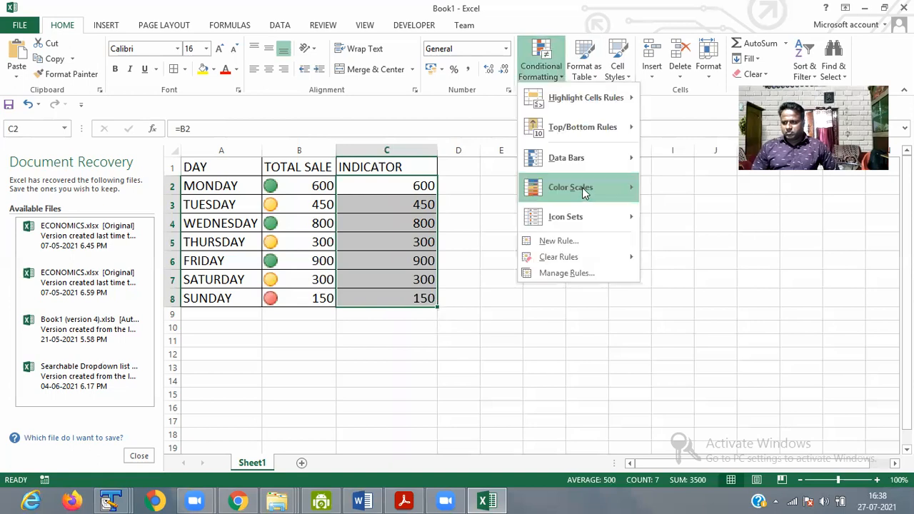
mouse_move(582, 187)
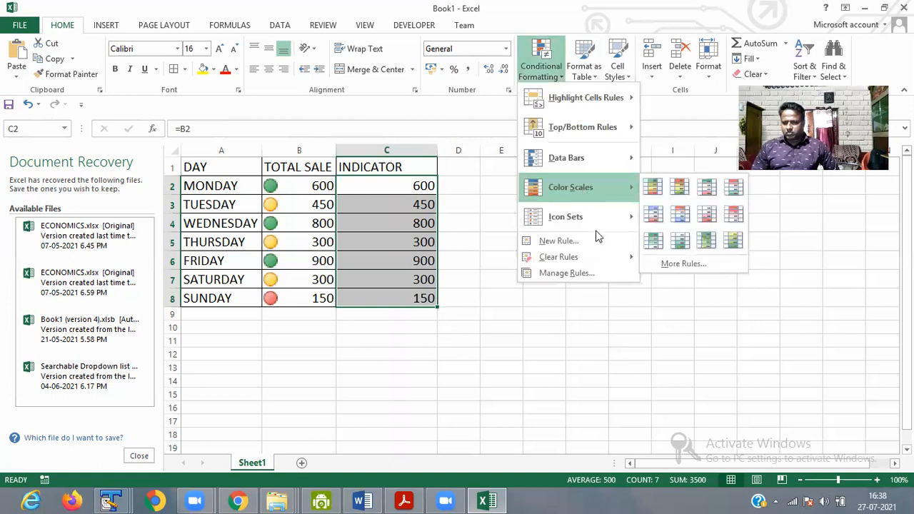
mouse_move(600, 226)
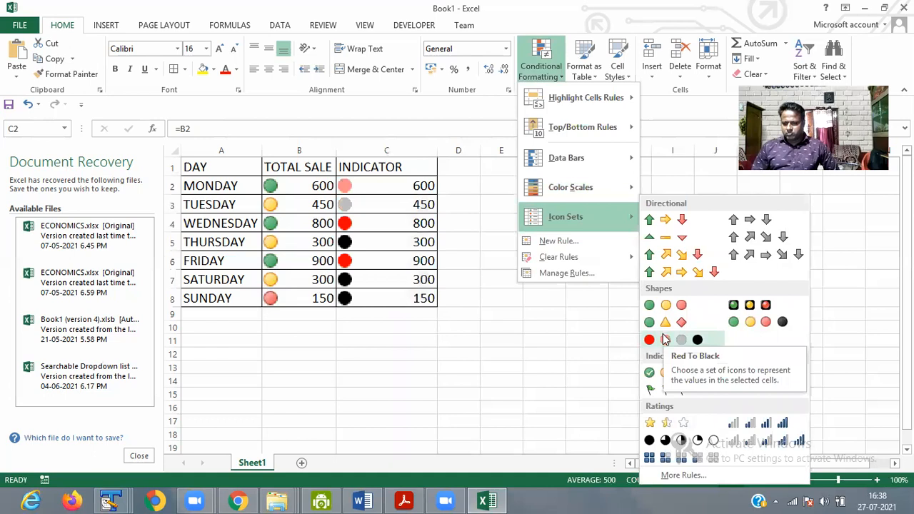
left_click(682, 475)
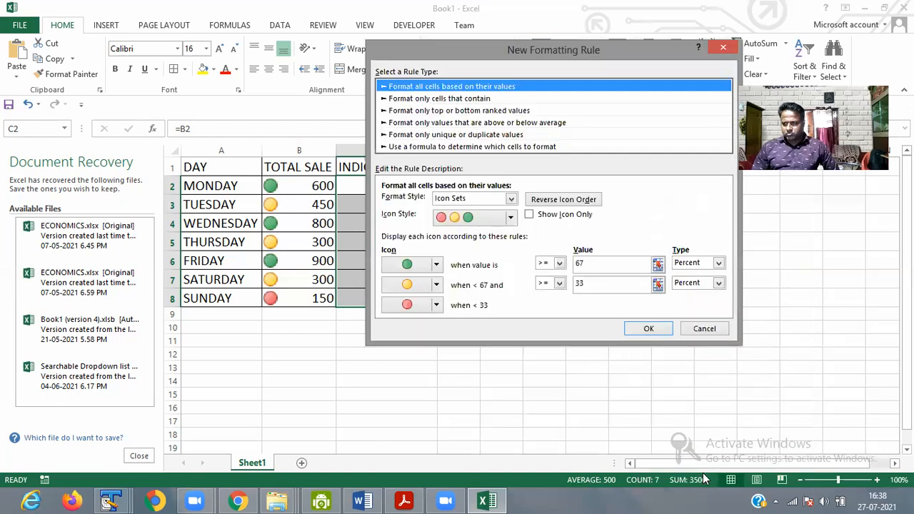
left_click(530, 215)
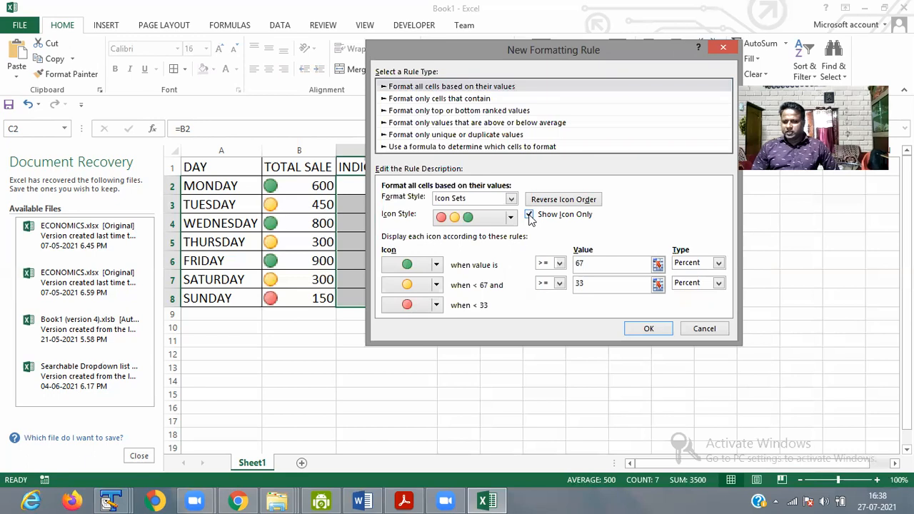
Step: Change both icon threshold types in the INDICATOR rule to Number
left_click(592, 264)
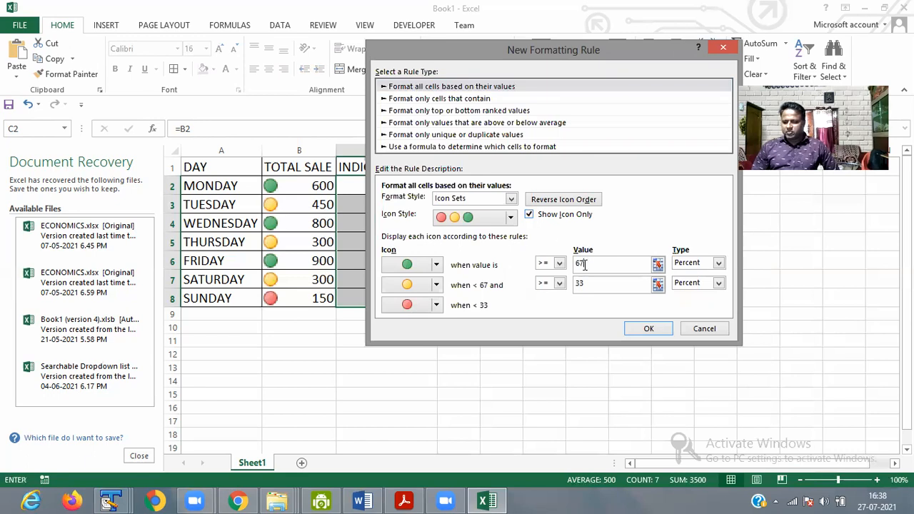
left_click(716, 267)
left_click(715, 266)
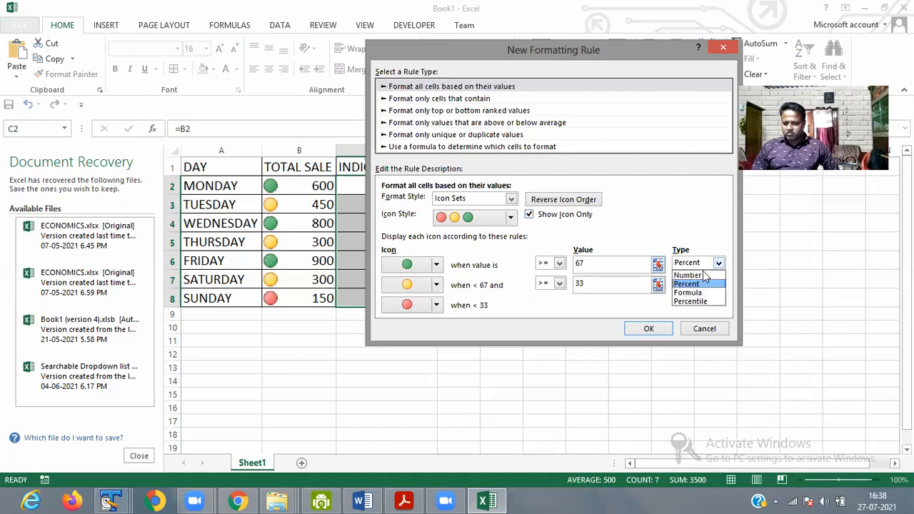
left_click(688, 275)
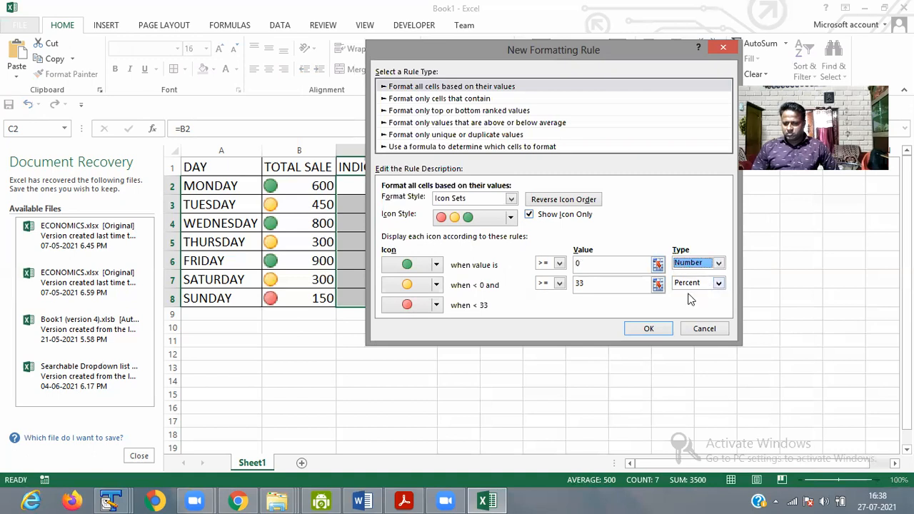
left_click(692, 286)
key("Return")
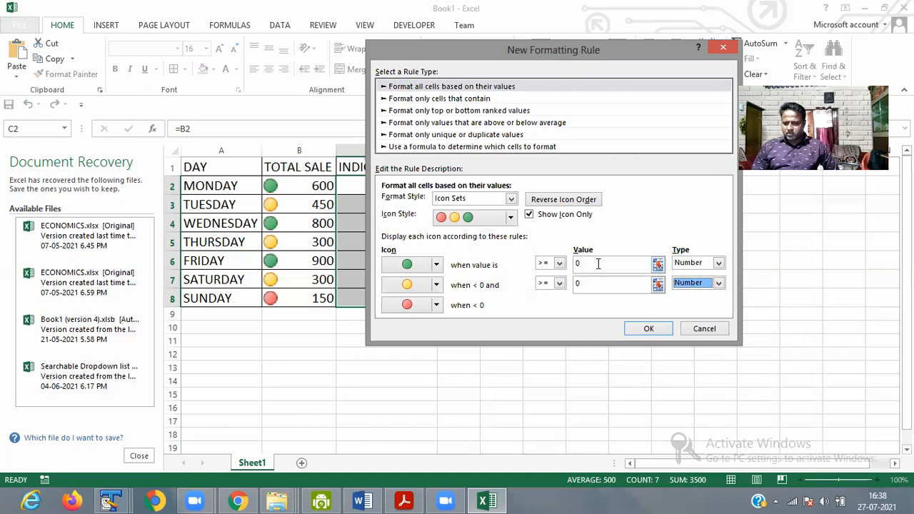
Step: Set the INDICATOR rule's green threshold to 500 and yellow threshold to 250, and apply the rule to C2:C8
left_click(598, 264)
key("BackSpace")
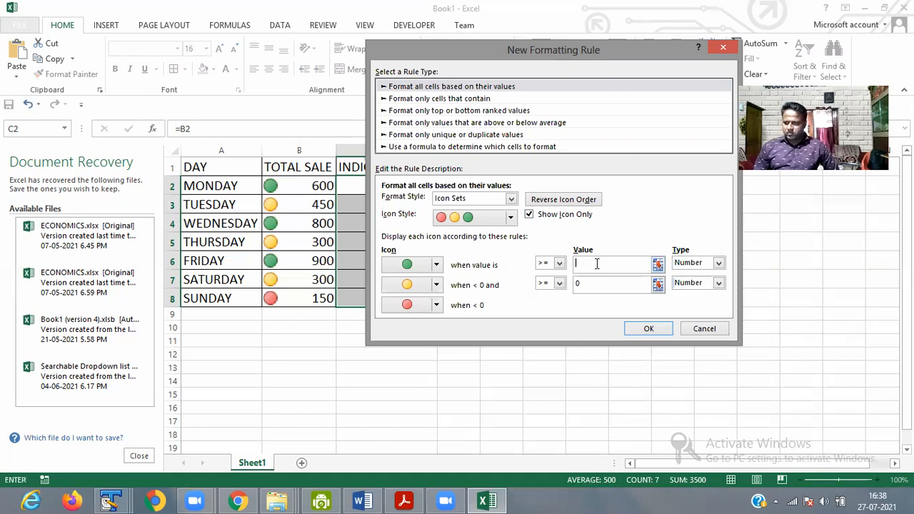
type("500")
left_click(593, 283)
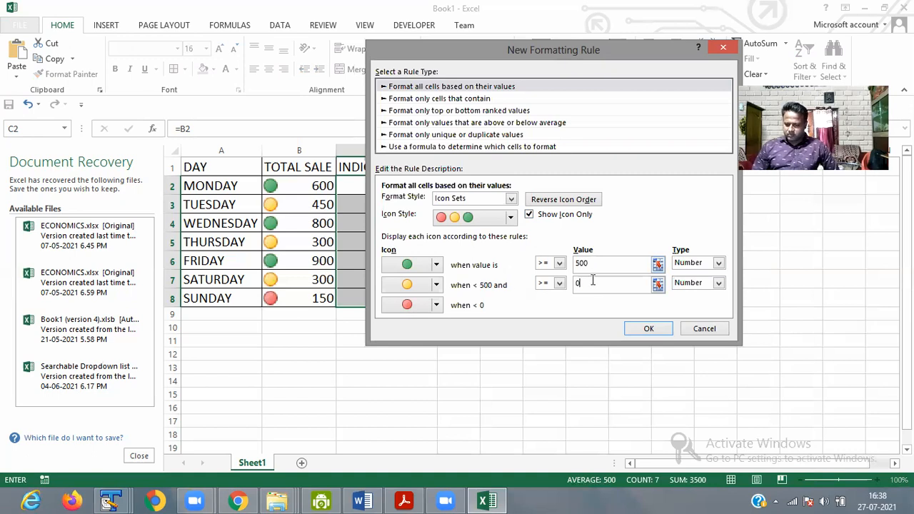
key("BackSpace")
type("250")
left_click(649, 329)
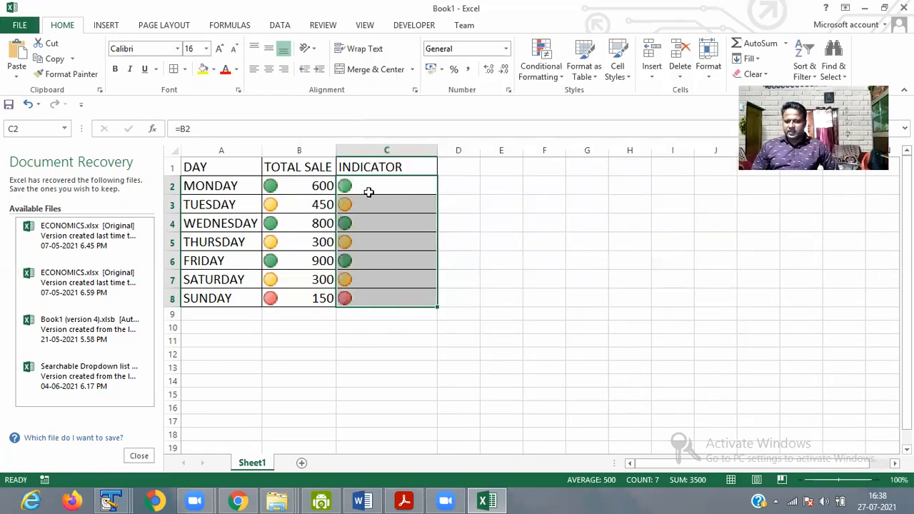
Step: Center the traffic-light icons horizontally in the INDICATOR cells C2:C8
left_click(370, 260)
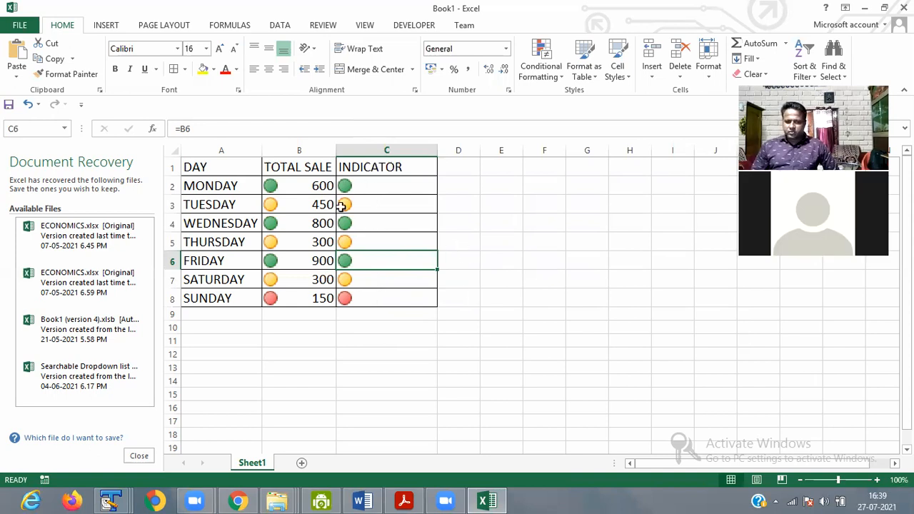
left_click_drag(348, 188, 378, 298)
left_click(273, 69)
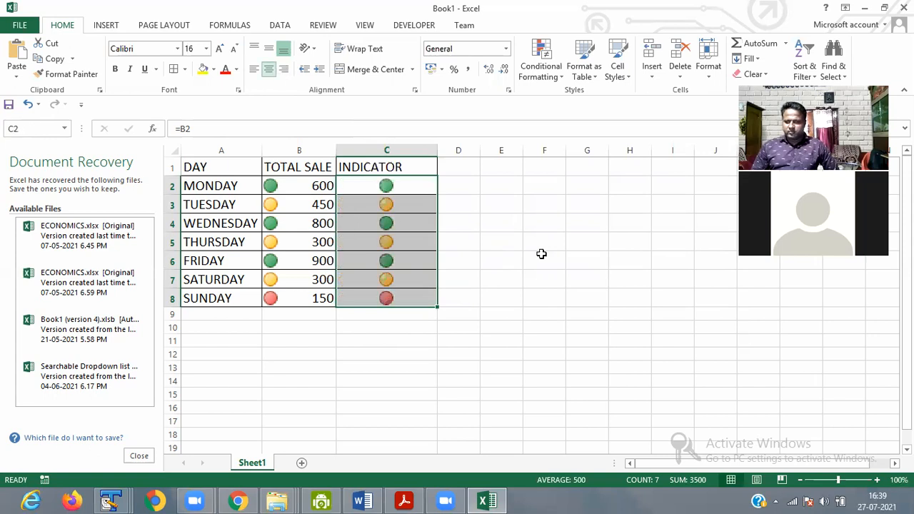
left_click(542, 256)
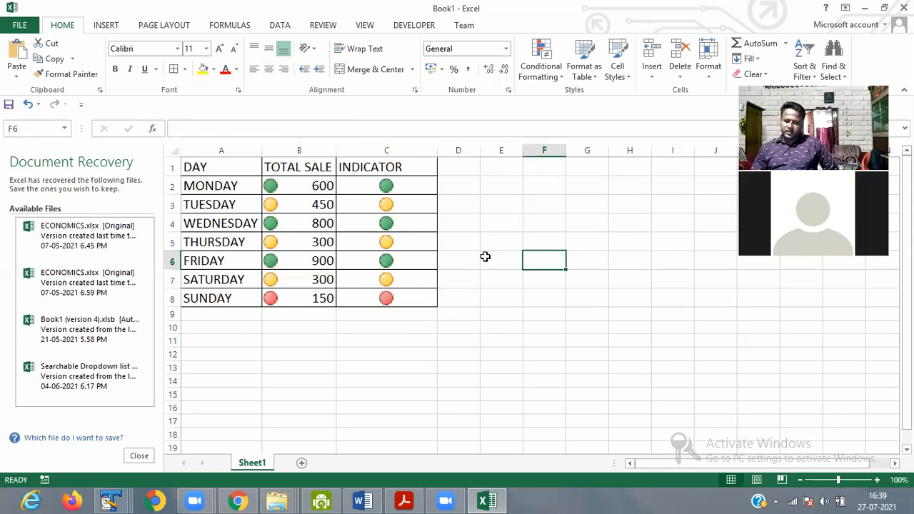
left_click(443, 357)
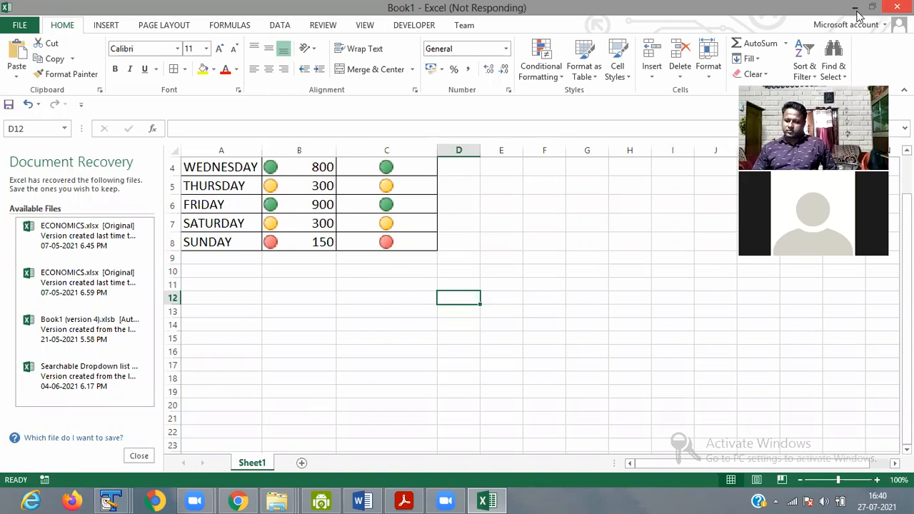
key("super+d")
right_click(661, 37)
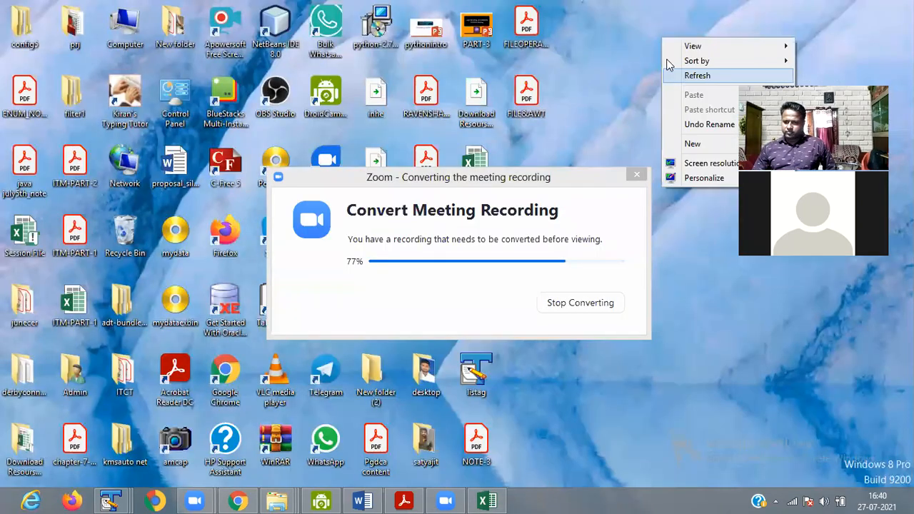
left_click(672, 73)
right_click(691, 100)
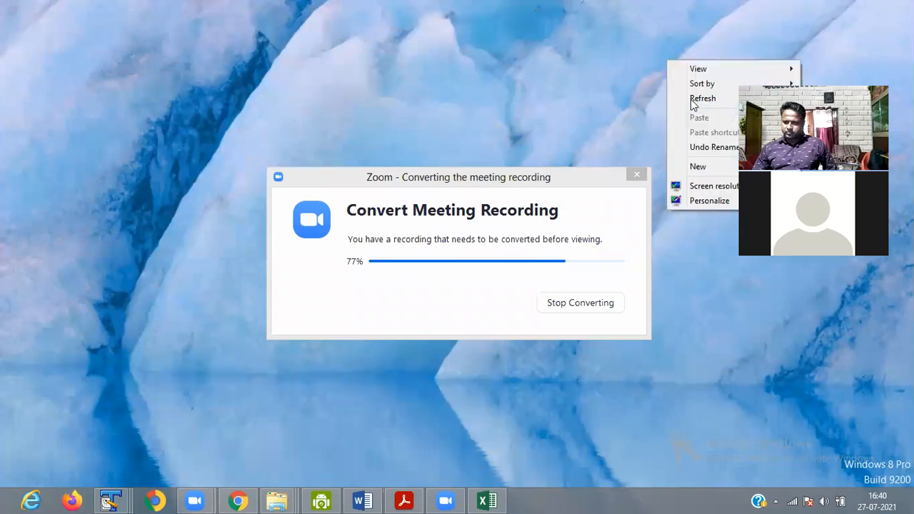
left_click(700, 99)
left_click(488, 501)
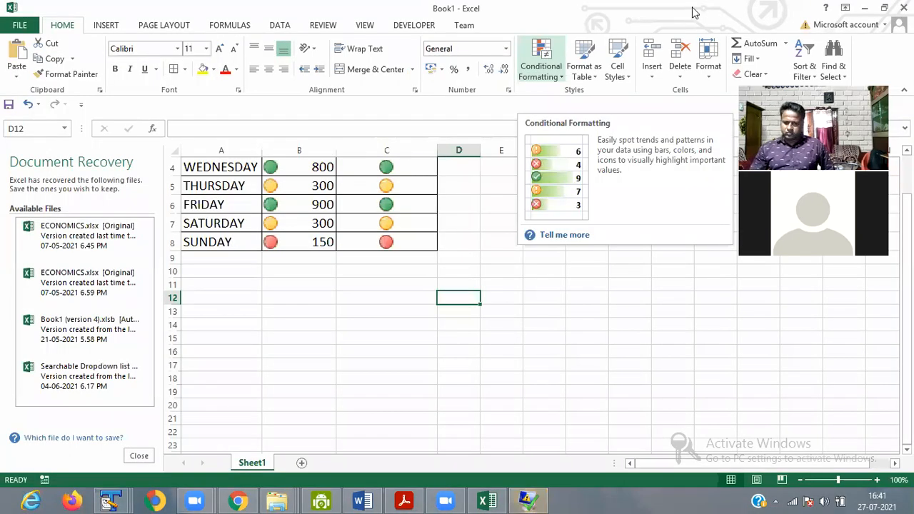
left_click(518, 348)
left_click(529, 498)
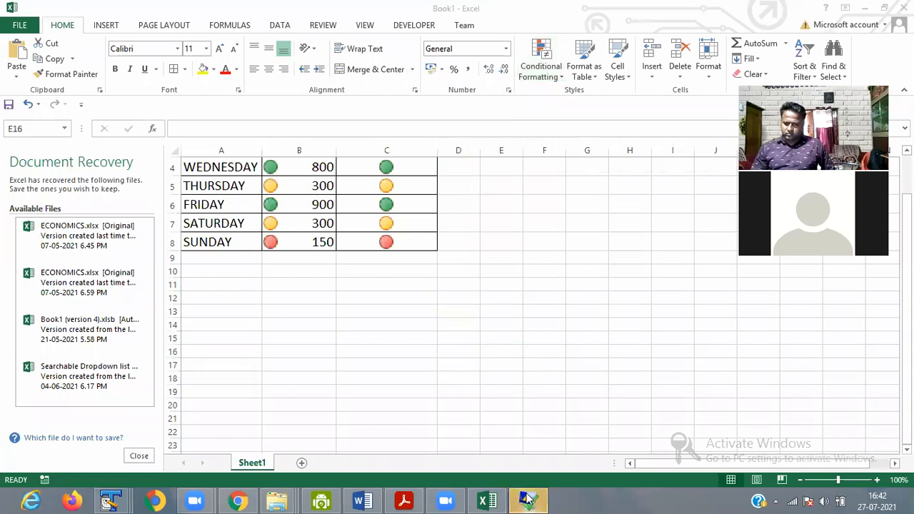
left_click(459, 376)
left_click(464, 380)
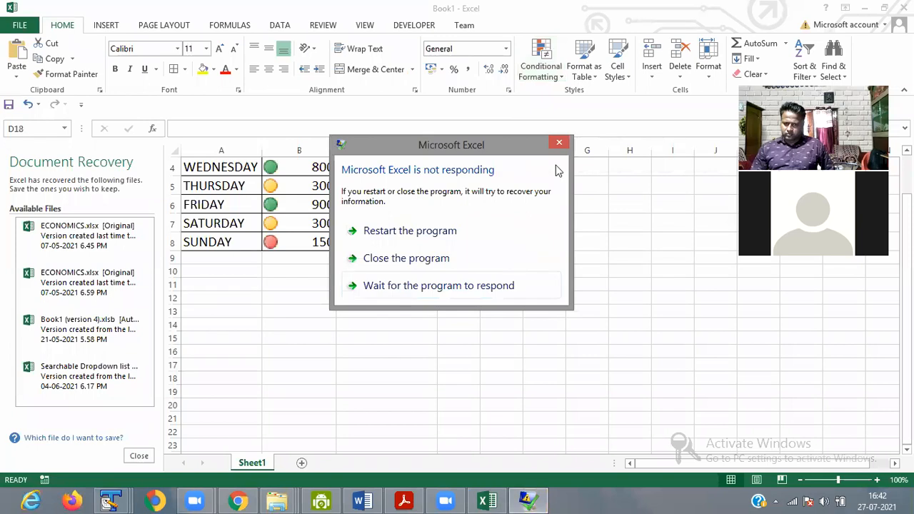
left_click(558, 141)
left_click(498, 247)
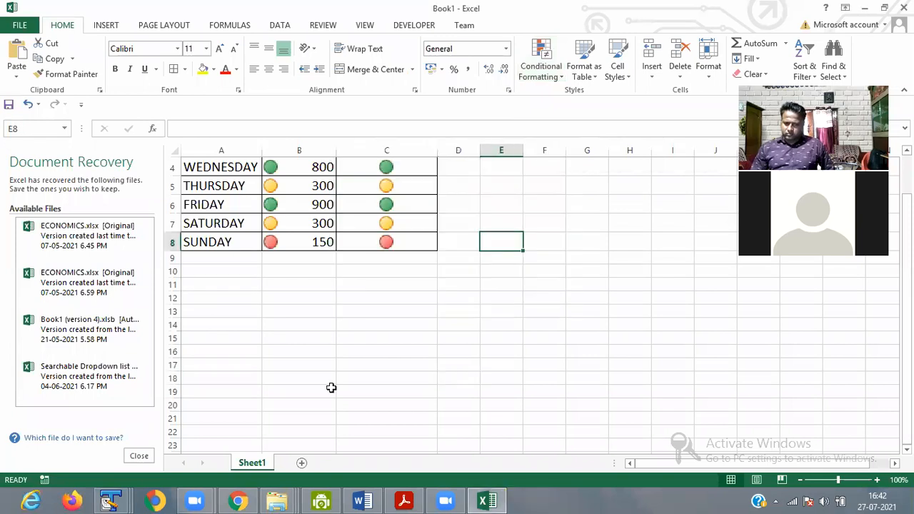
Step: Add a new worksheet and enter the headers NAME, ROLLNO and OBT.MARK in cells A1 to C1
left_click(301, 463)
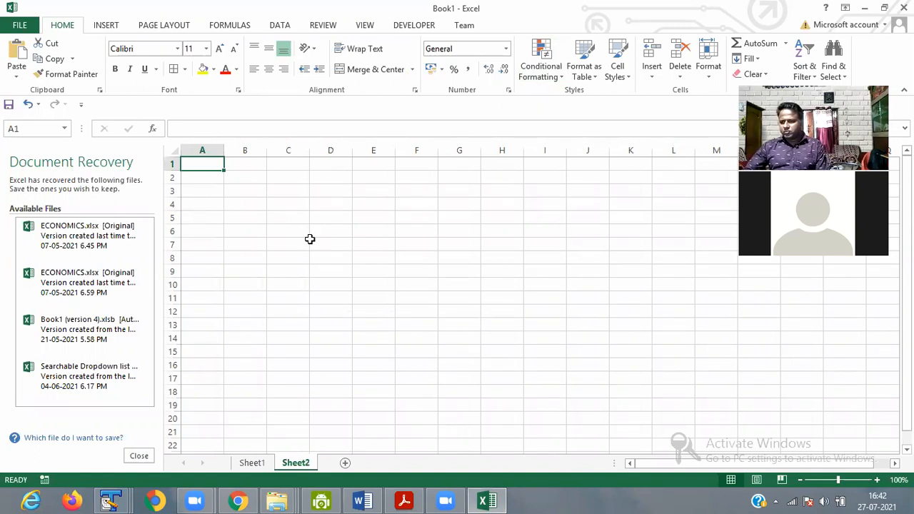
type("NAME")
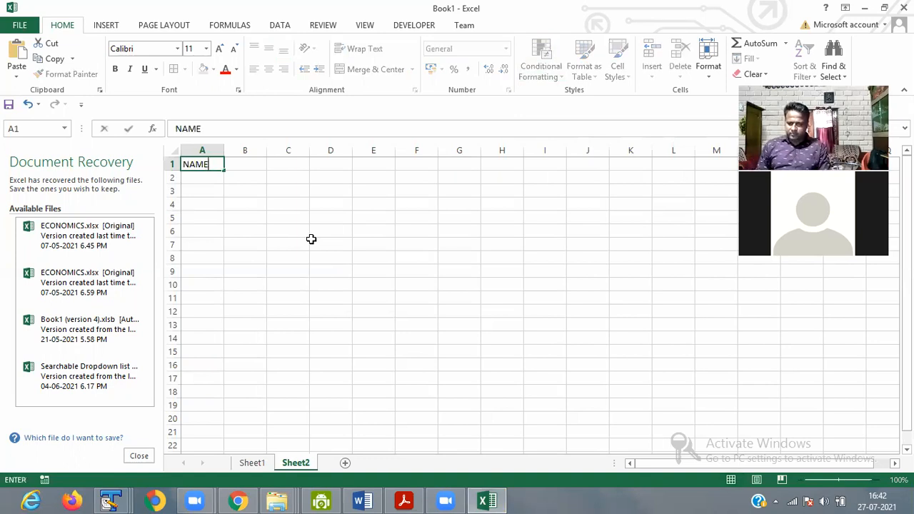
key("Tab")
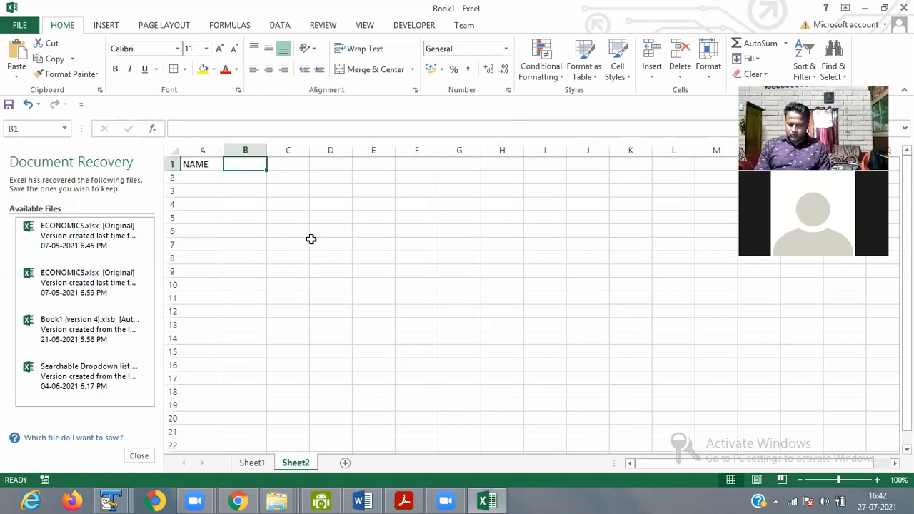
type("ROLLNO")
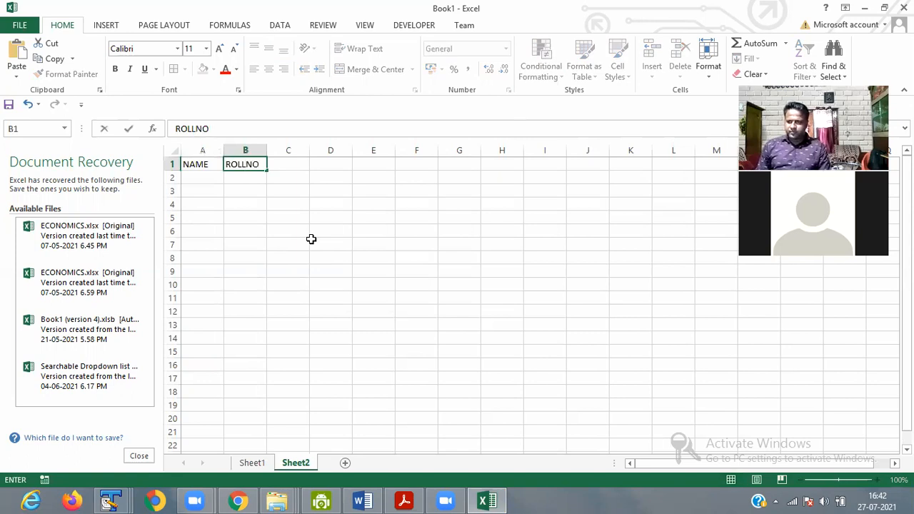
key("Tab")
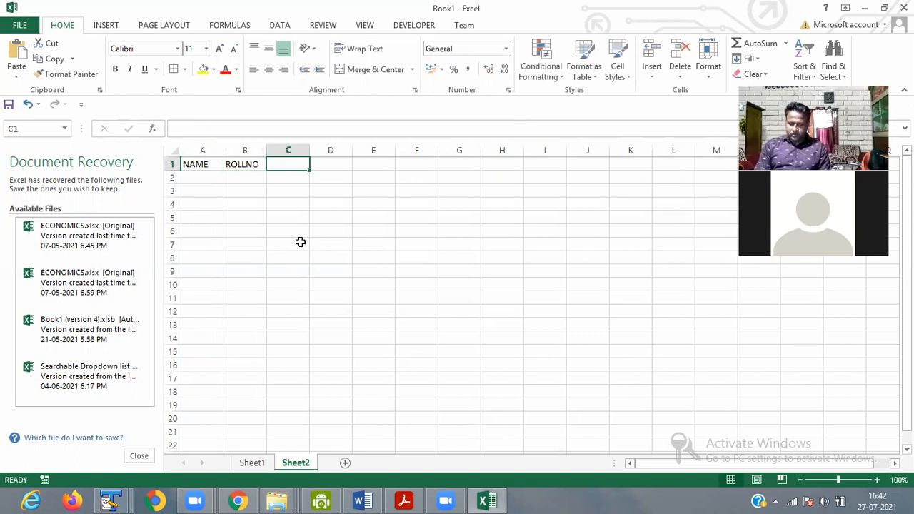
type("OBT")
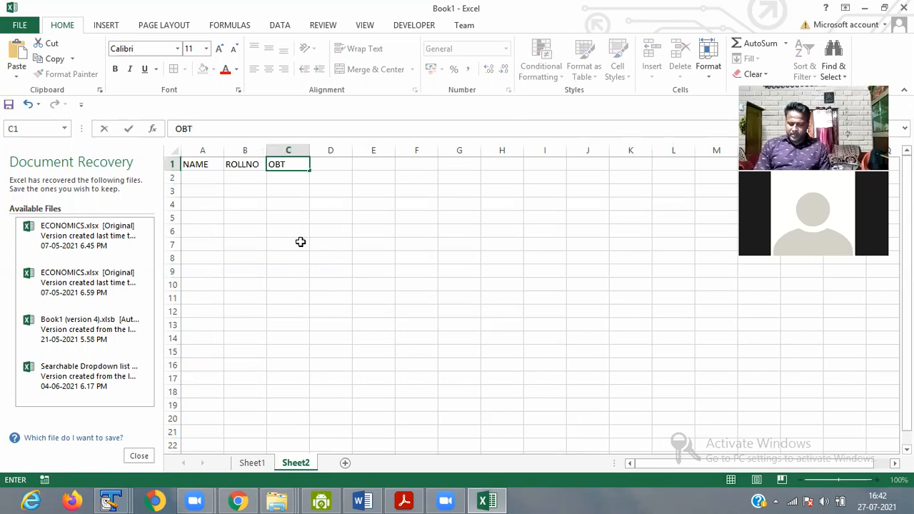
type(".MARK")
key("ctrl+Return")
key("Right")
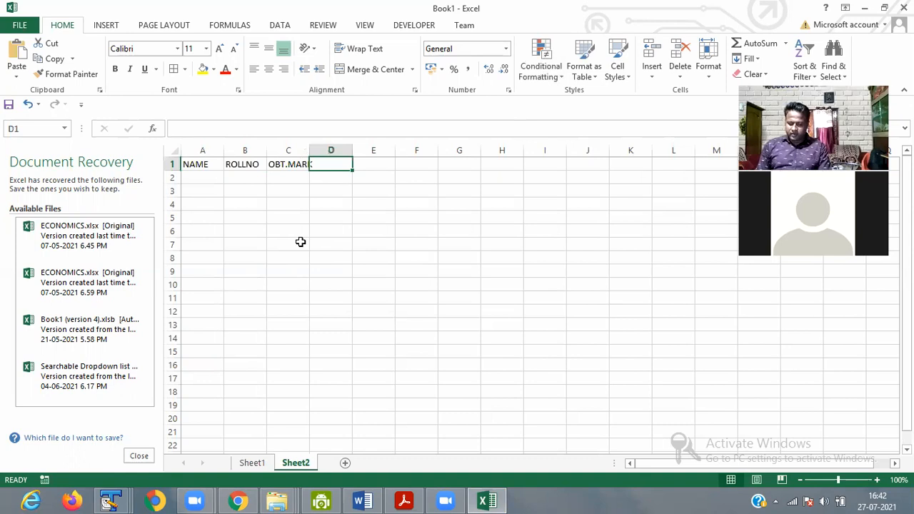
Step: Enter the header TOTAL MARK in D1 and widen column D to fit it
type("TOTAL MARK")
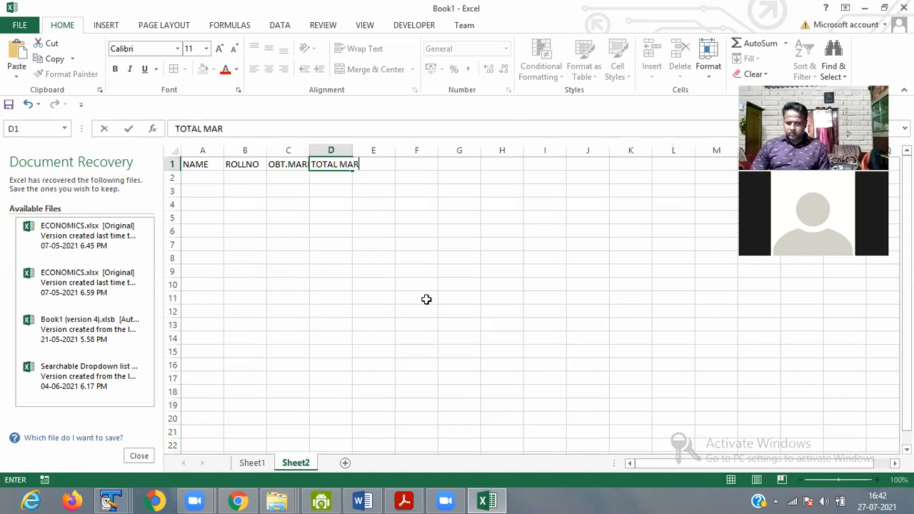
left_click(417, 284)
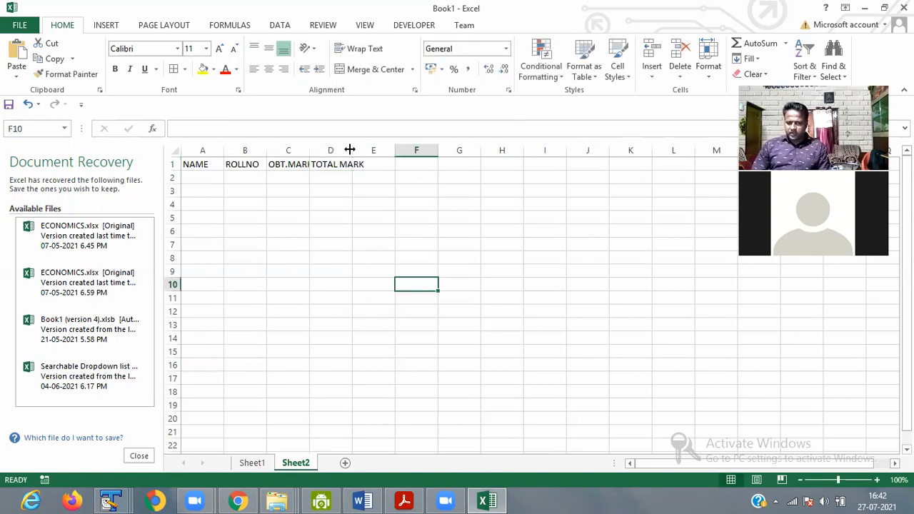
left_click_drag(350, 150, 364, 150)
Step: Enter the headers % in E1 and PERFORMANACE in F1
left_click(372, 164)
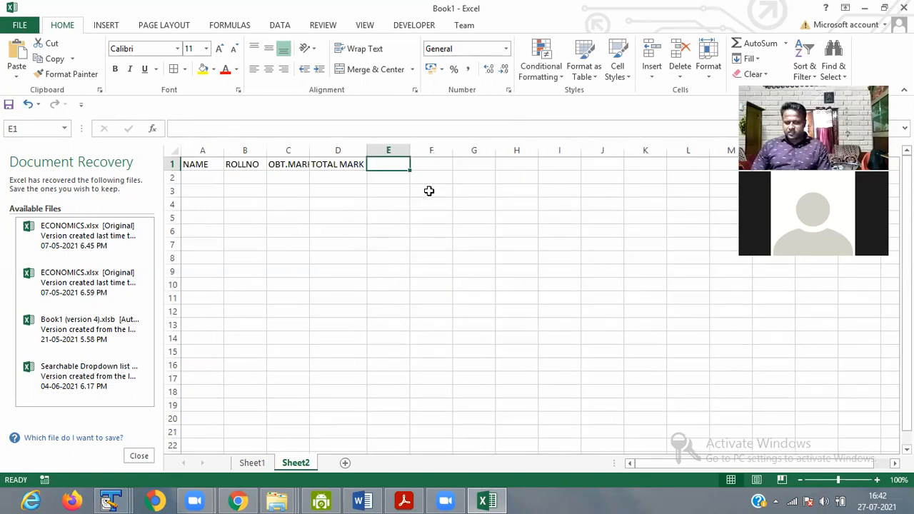
type("%")
left_click(431, 166)
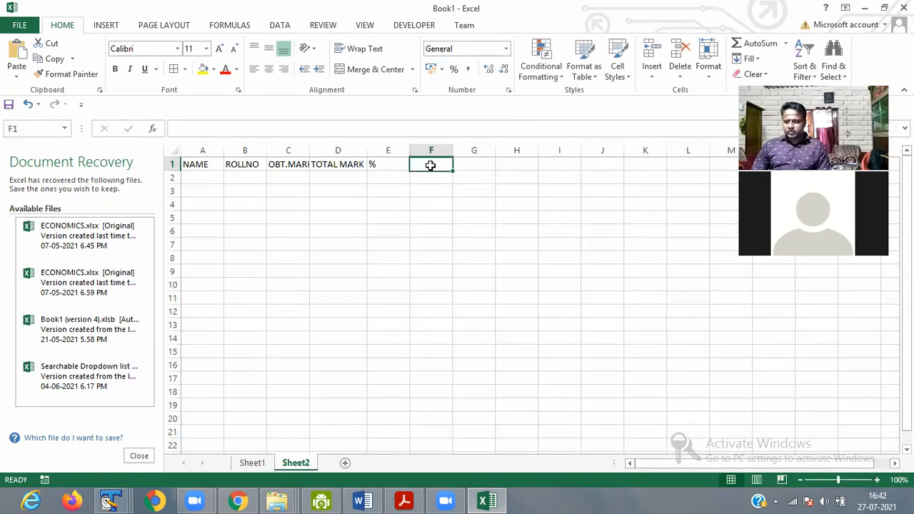
type("P")
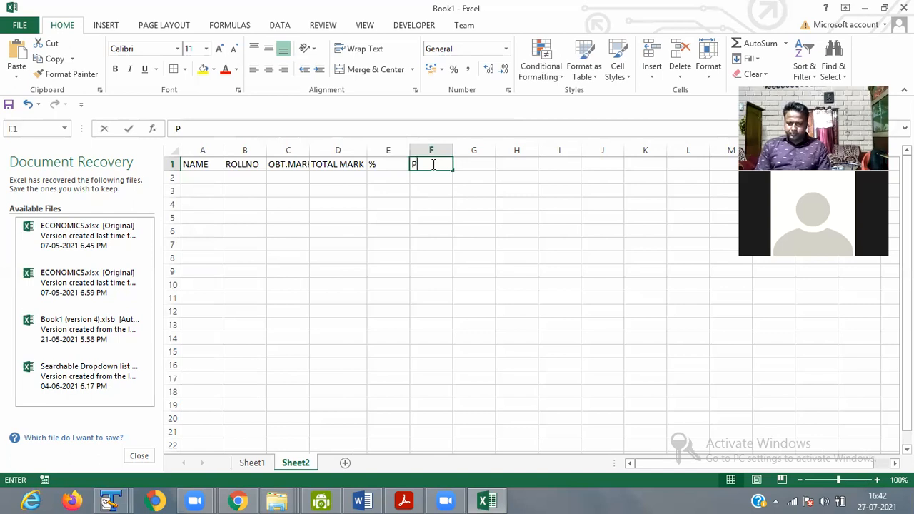
type("ERFORMANACE")
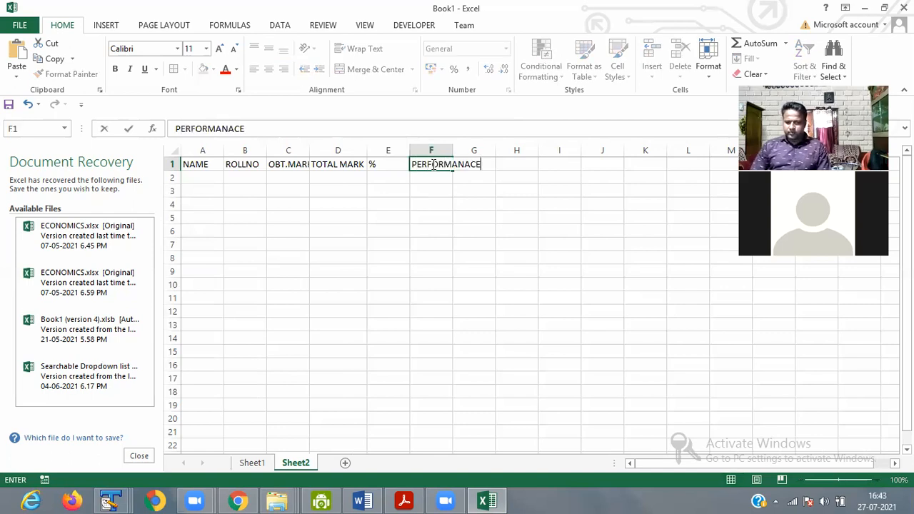
left_click(489, 230)
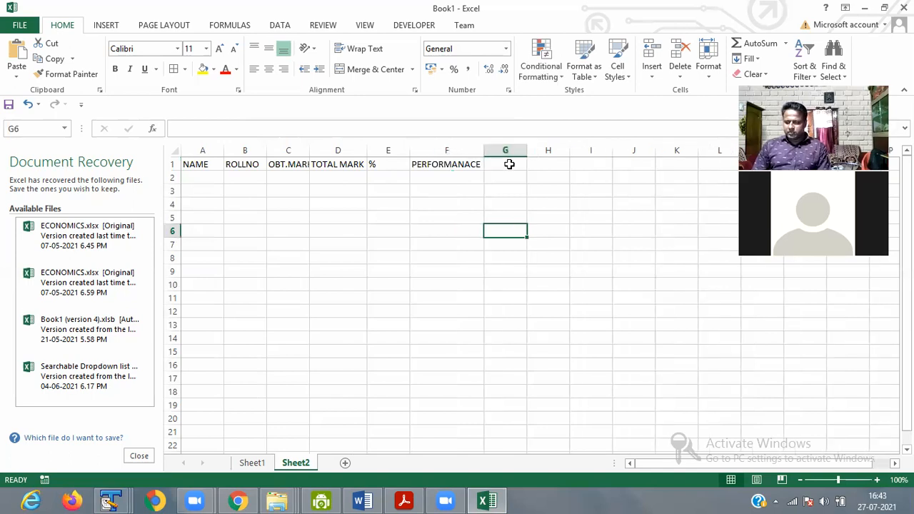
Step: Enter the header PERFORMANCE in G1 and fit column G to its text
left_click(510, 164)
double_click(509, 166)
type("P")
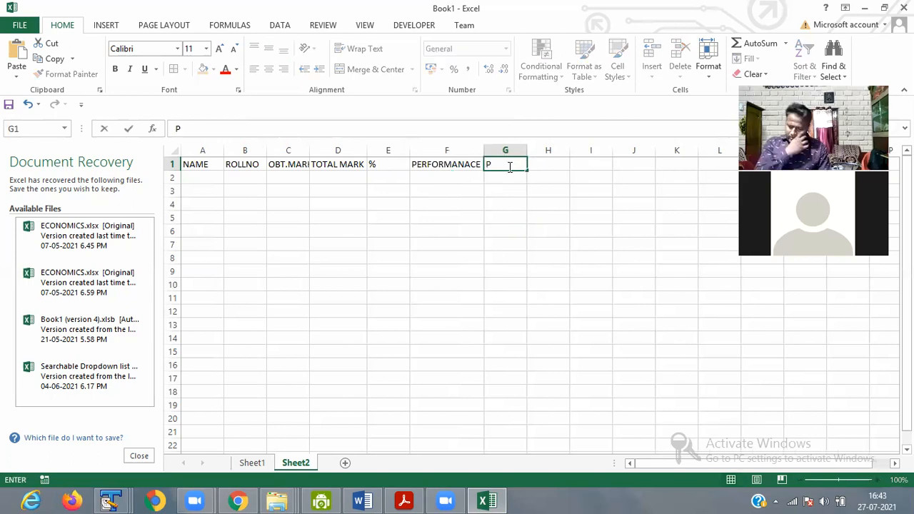
type("ERFORMANCE")
left_click(628, 270)
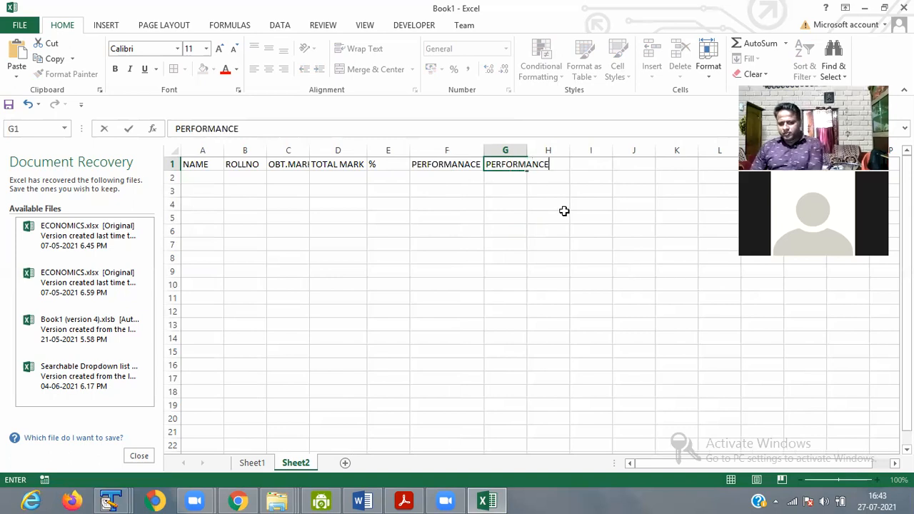
double_click(528, 148)
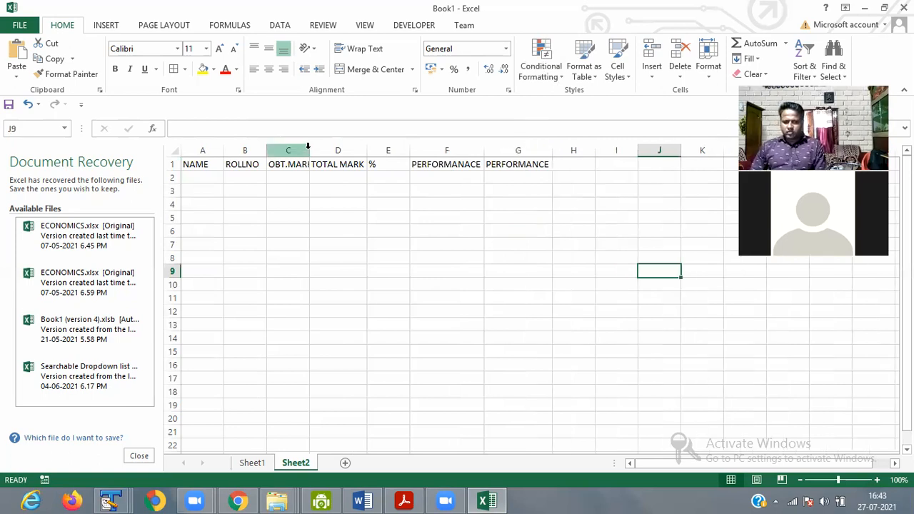
Step: Enter the first student's name in cell A2 under NAME
left_click(208, 180)
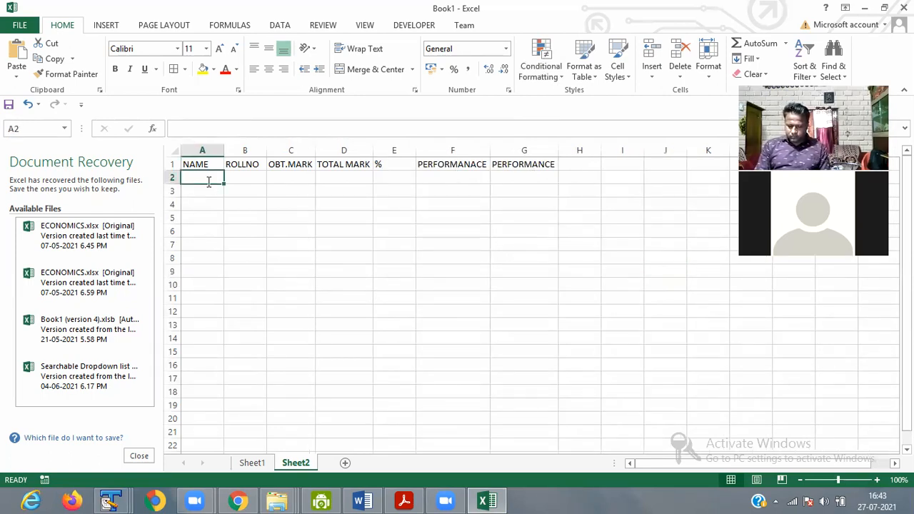
type("SUMKAN")
key("BackSpace")
key("BackSpace")
key("BackSpace")
type("AM")
key("BackSpace")
type("N")
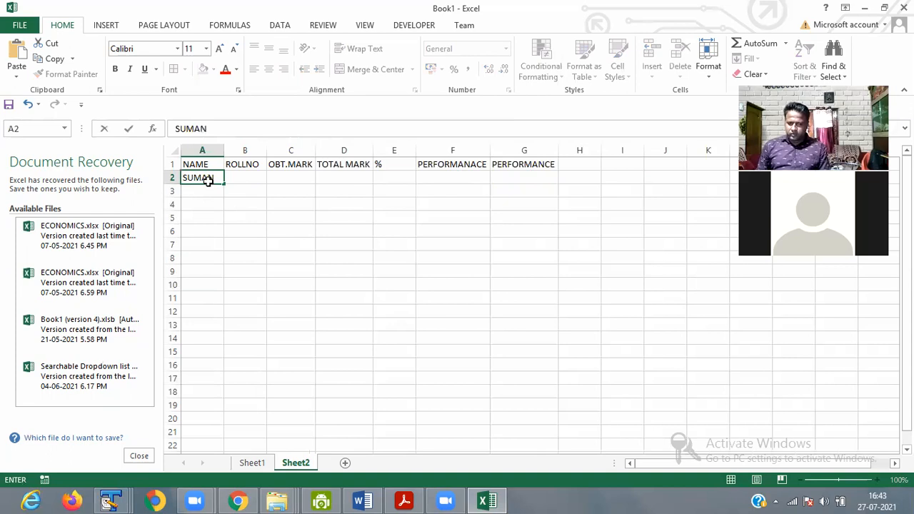
key("Tab")
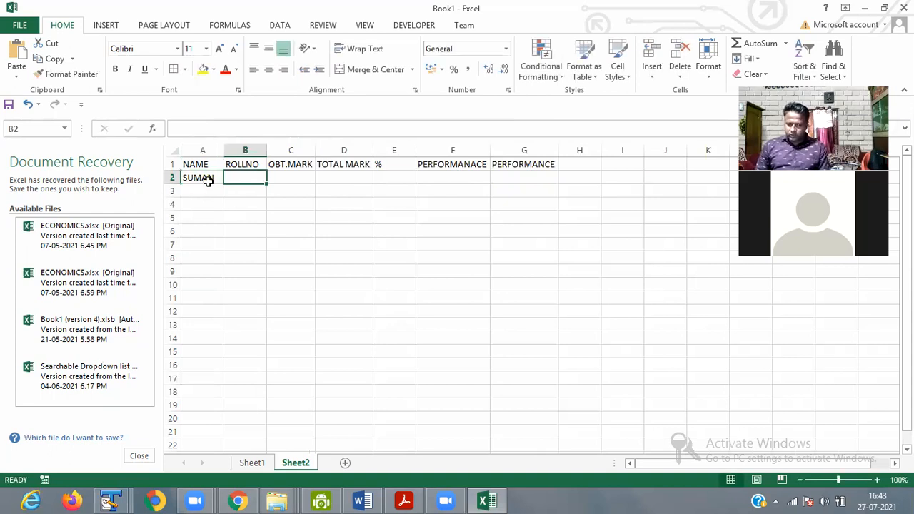
Step: Enter the first student's roll number in B2 and an obtained mark of 450 in C2
type("1102")
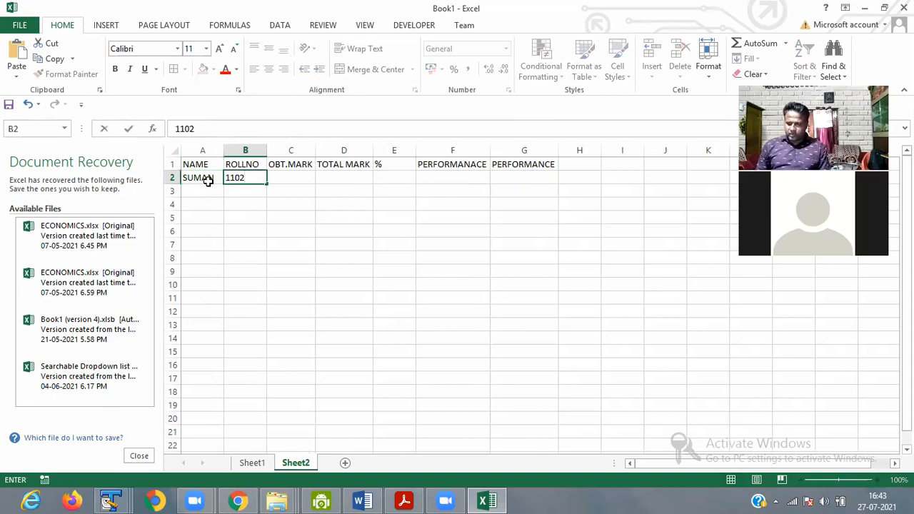
key("Tab")
type("450")
key("Tab")
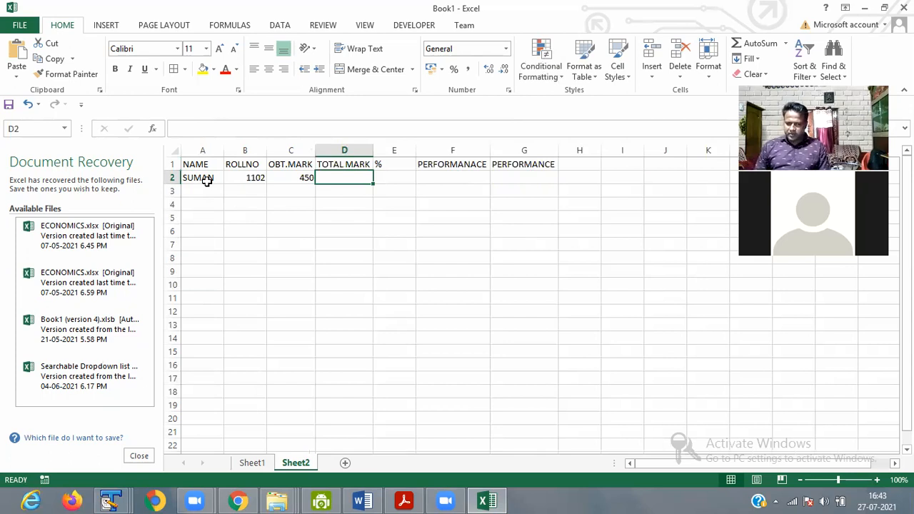
Step: Enter a total mark of 500 in D2 and begin the percentage formula in E2 with =450/500*
type("500")
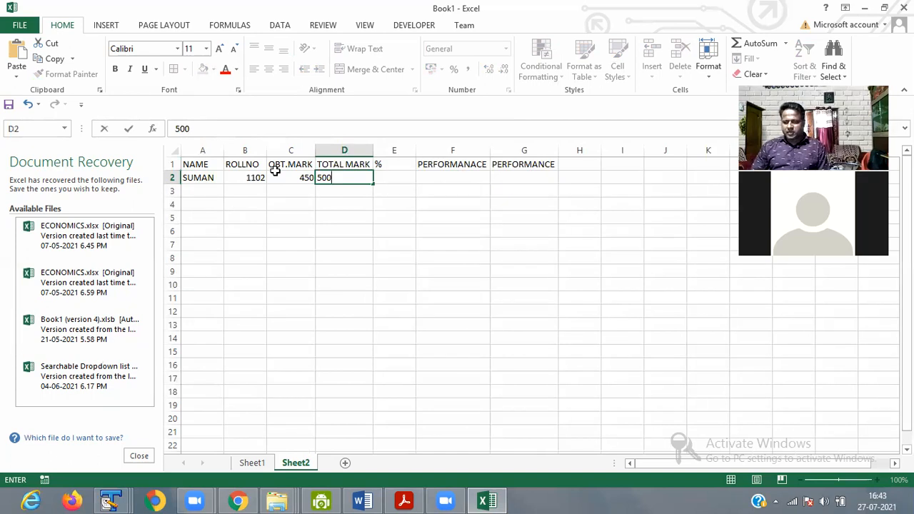
left_click(392, 178)
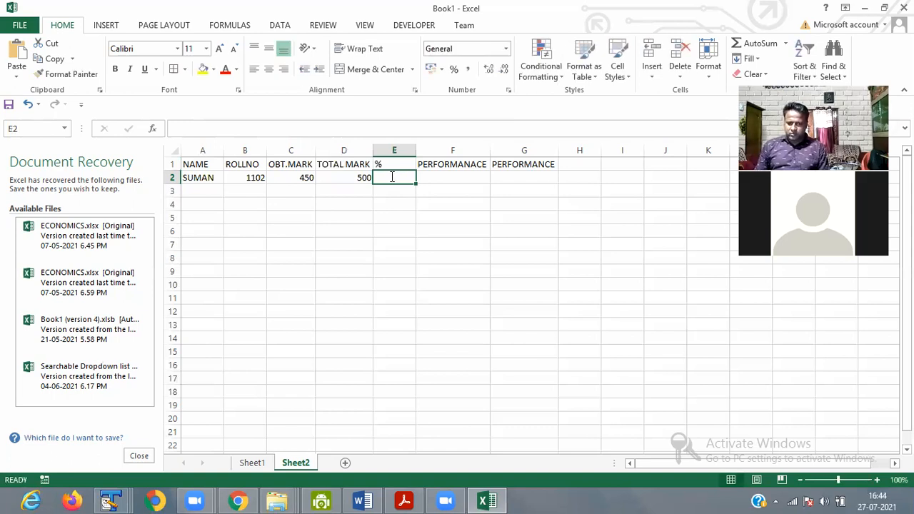
type("=")
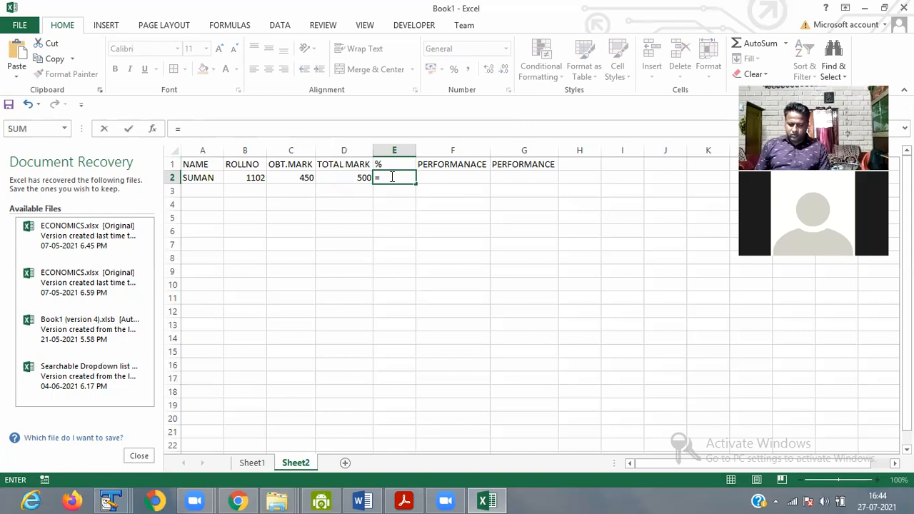
type("450")
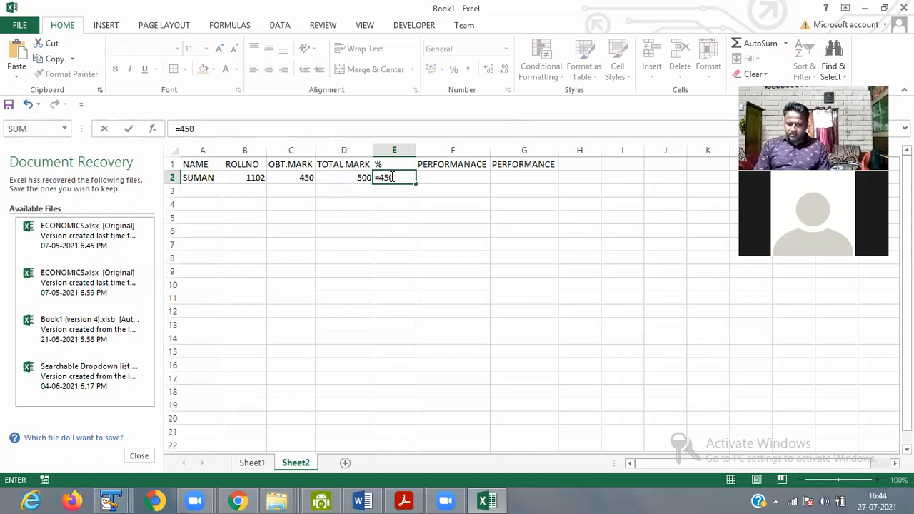
type("/500")
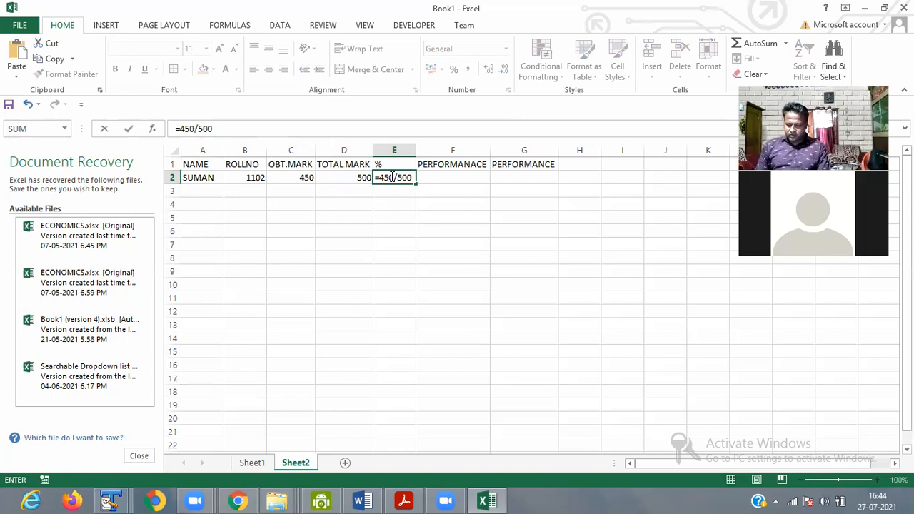
type("*")
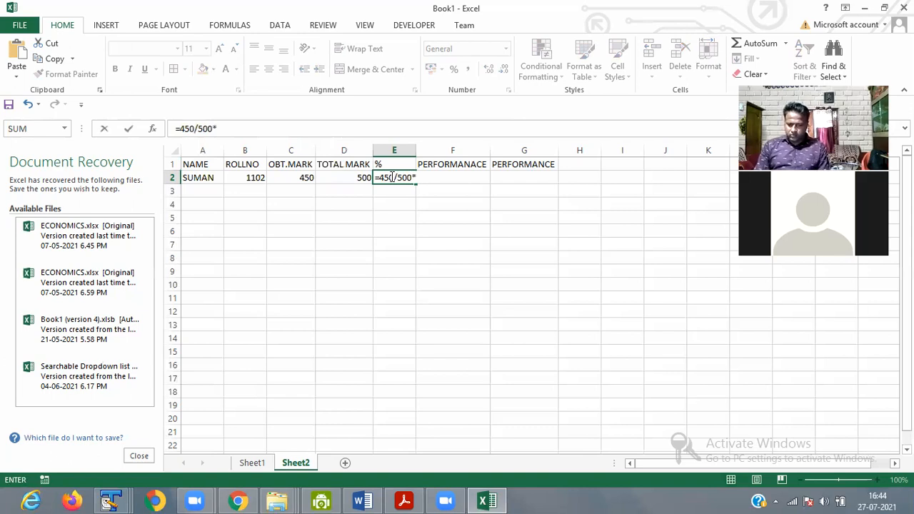
type("1P")
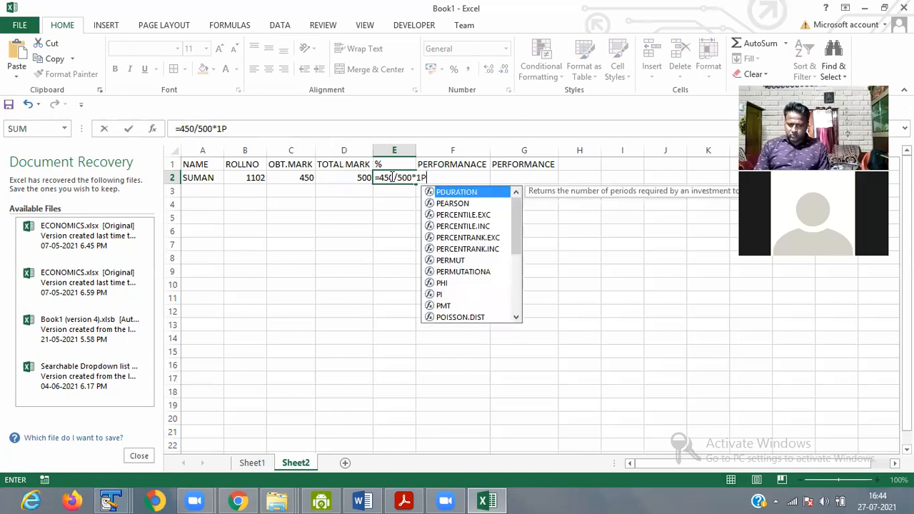
key("BackSpace")
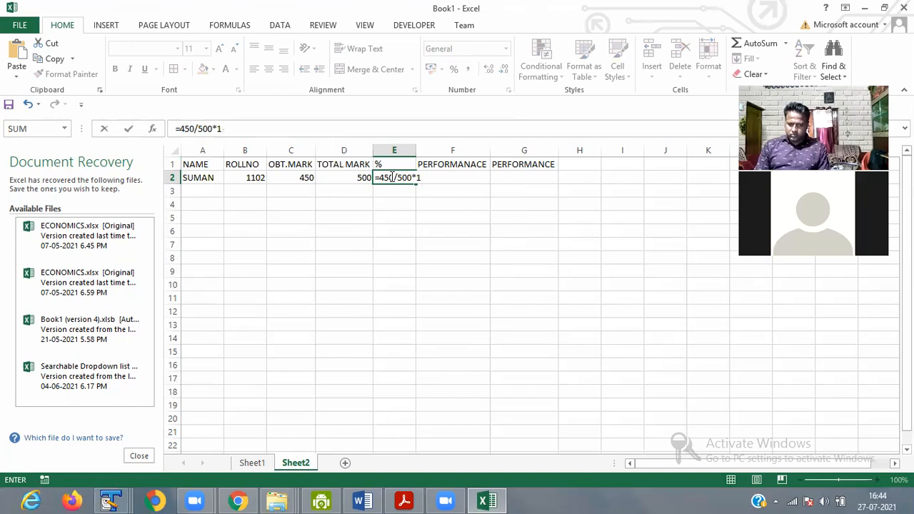
key("BackSpace")
key("BackSpace")
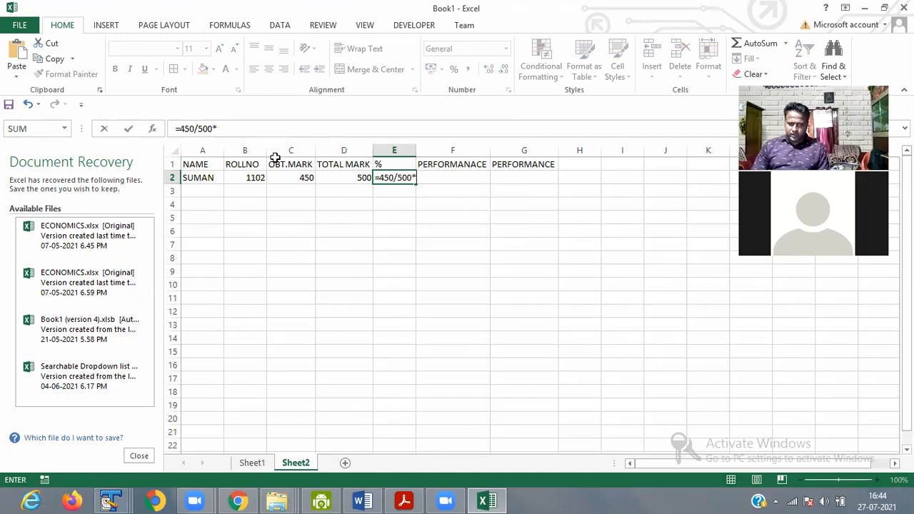
Step: Bracket the division in E2's formula and multiply it by 100, giving =(450/500)*100
left_click(180, 129)
type("(")
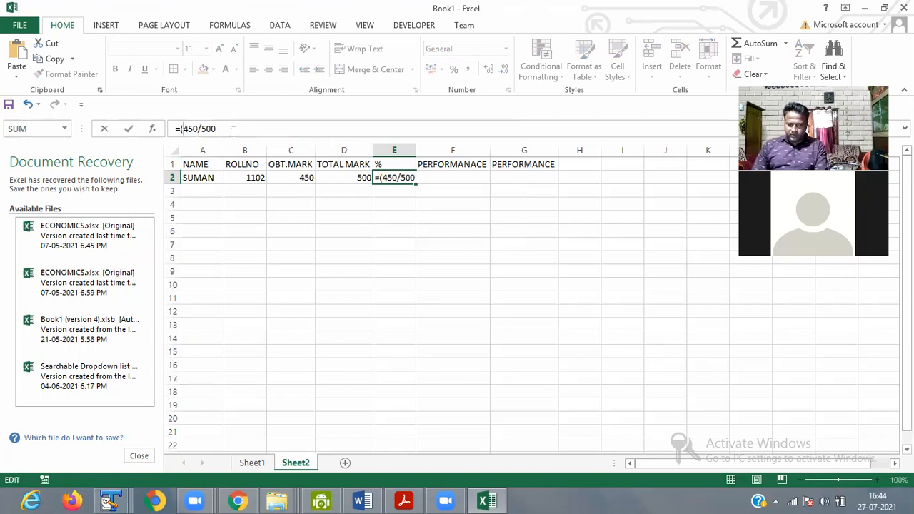
type(")*100")
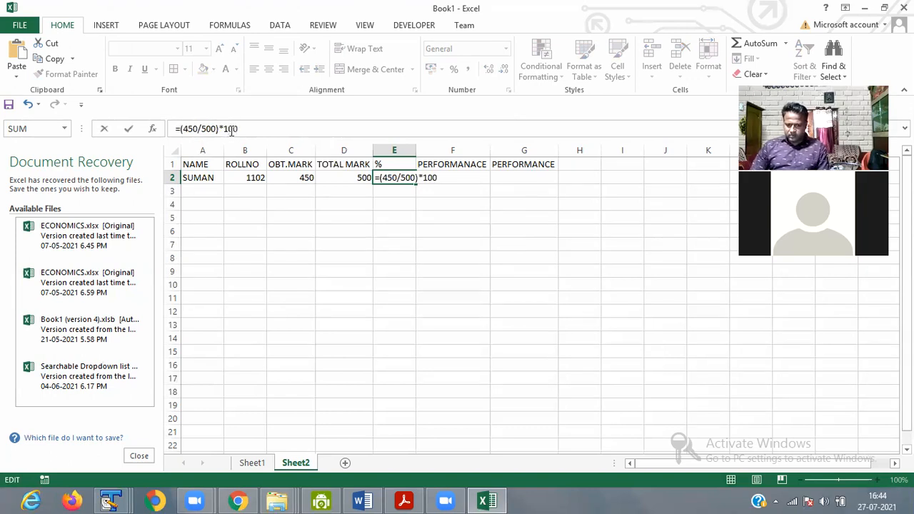
key("Return")
left_click(393, 177)
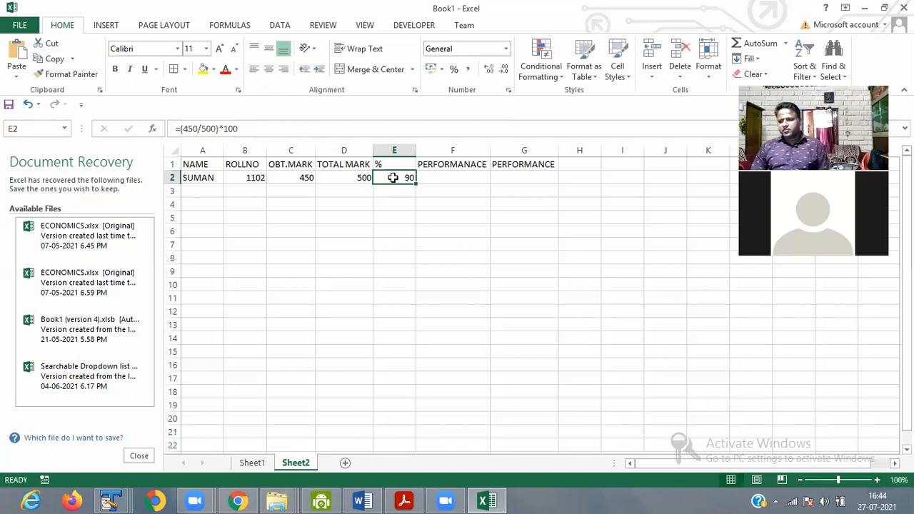
Step: Enter the second student's name in A3 and roll number in B3
left_click(204, 190)
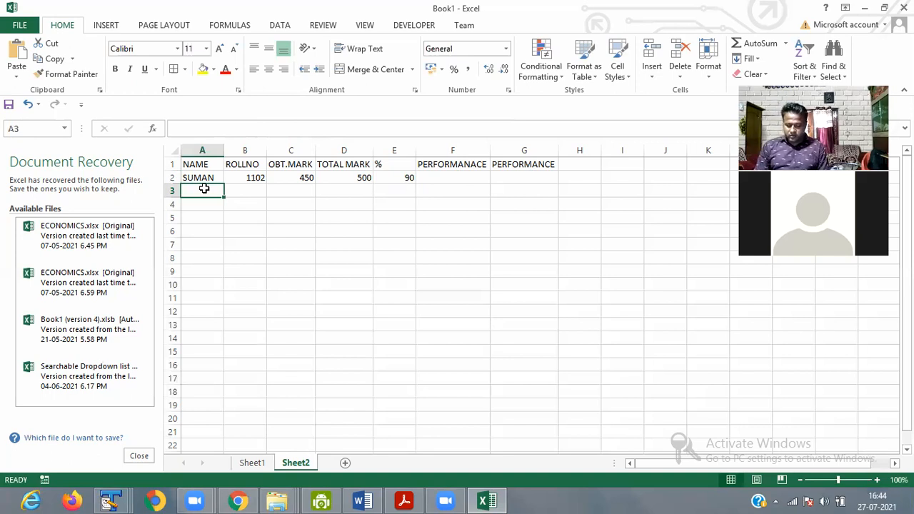
type("M")
type("OP")
key("BackSpace")
type("HIT")
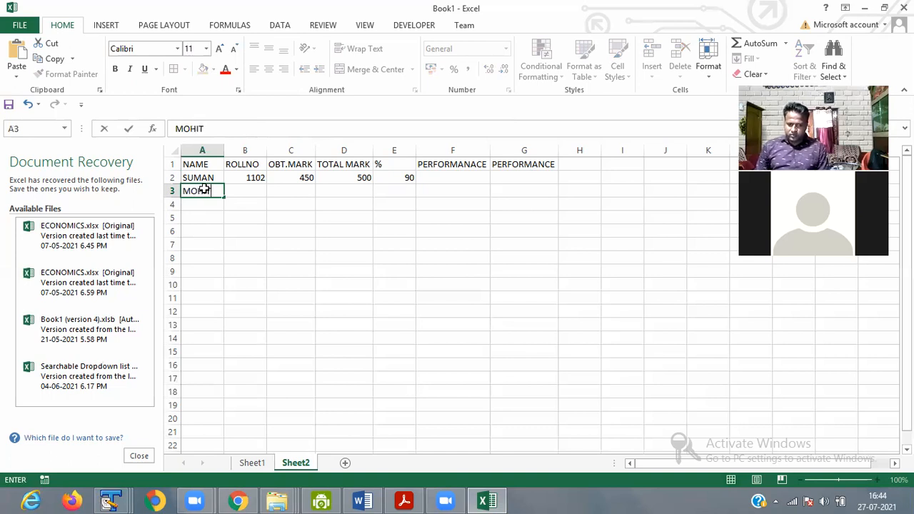
key("Tab")
type("1103")
key("Tab")
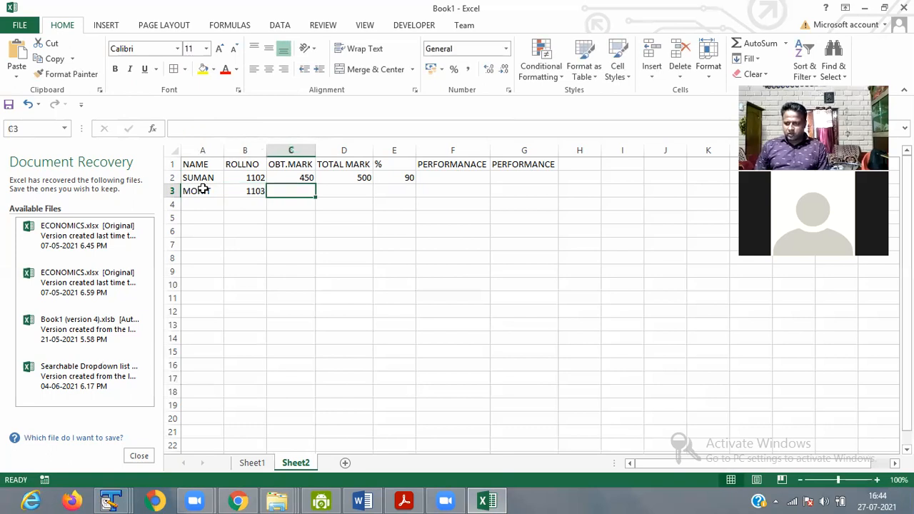
Step: Enter an obtained mark of 299 in C3 and a total mark of 500 in D3 for the second student
type("2989")
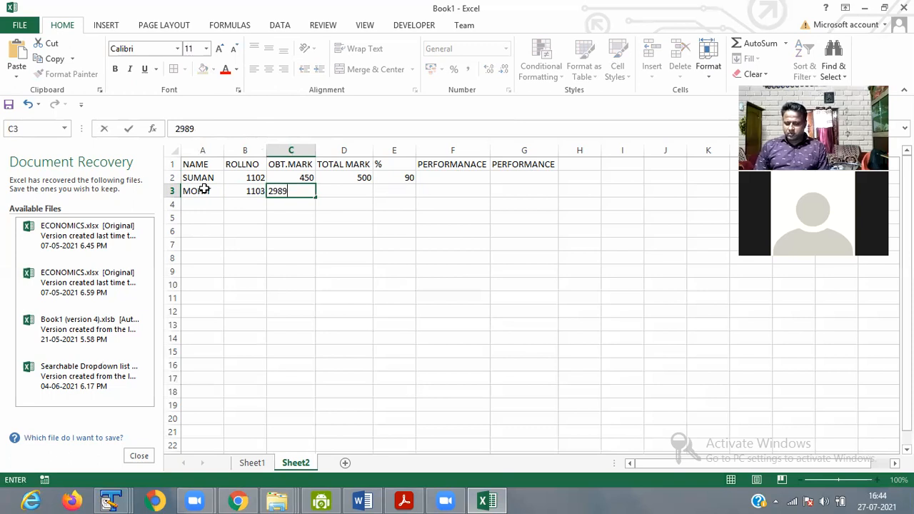
key("BackSpace")
key("BackSpace")
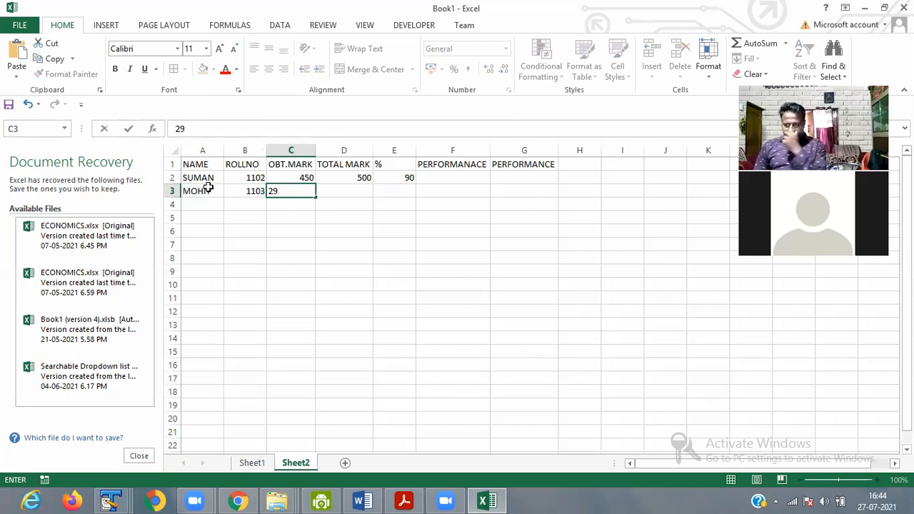
type("9")
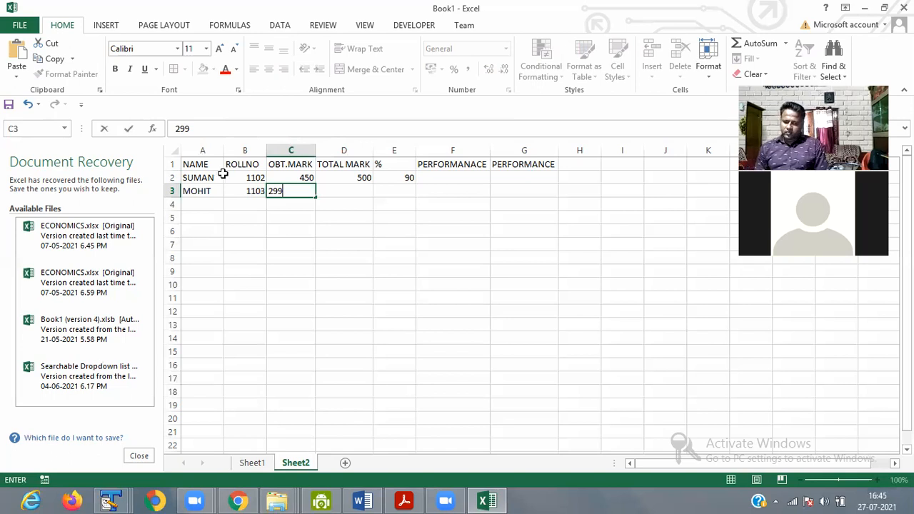
key("Tab")
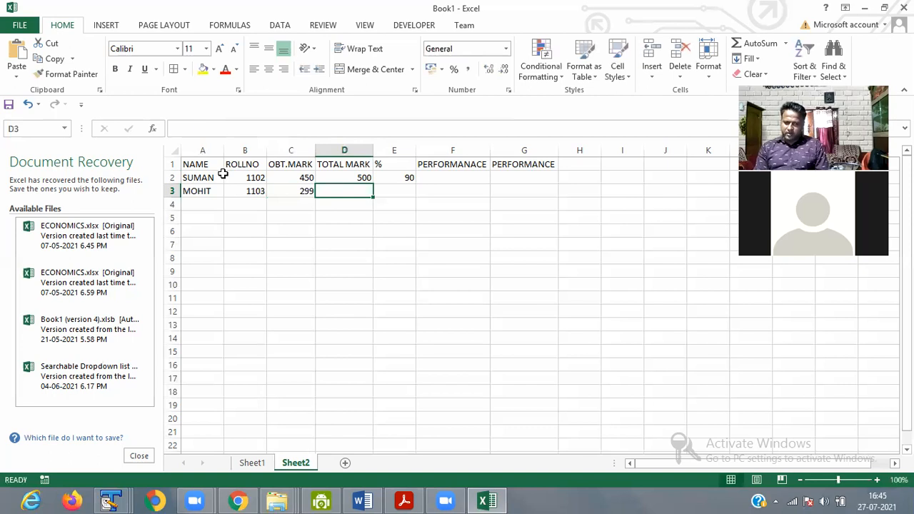
type("500")
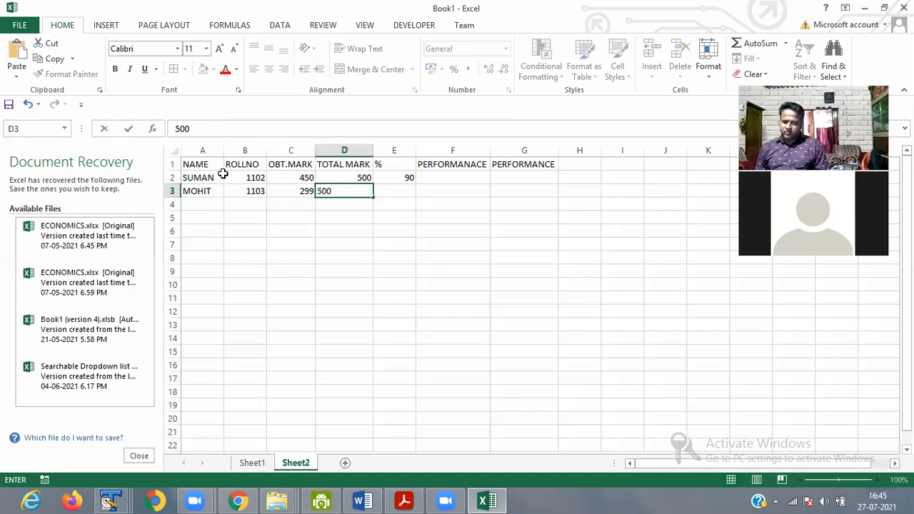
key("Tab")
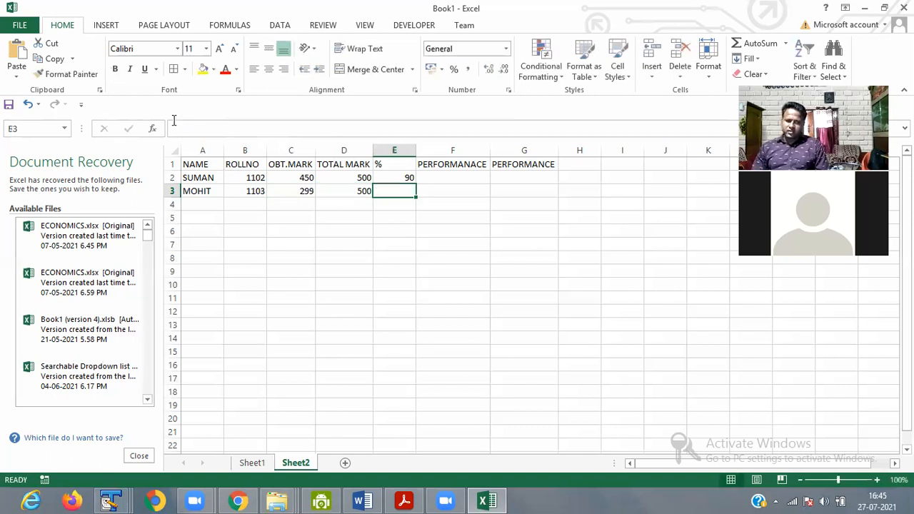
Step: Try to enter a formula with the suggested PERCENTILE function in the second student's percentage cell E3
left_click(175, 123)
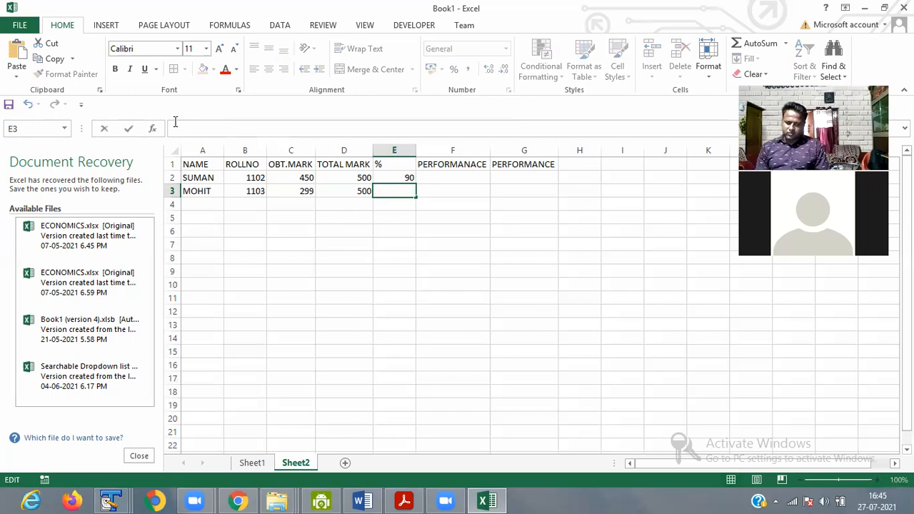
type("=P")
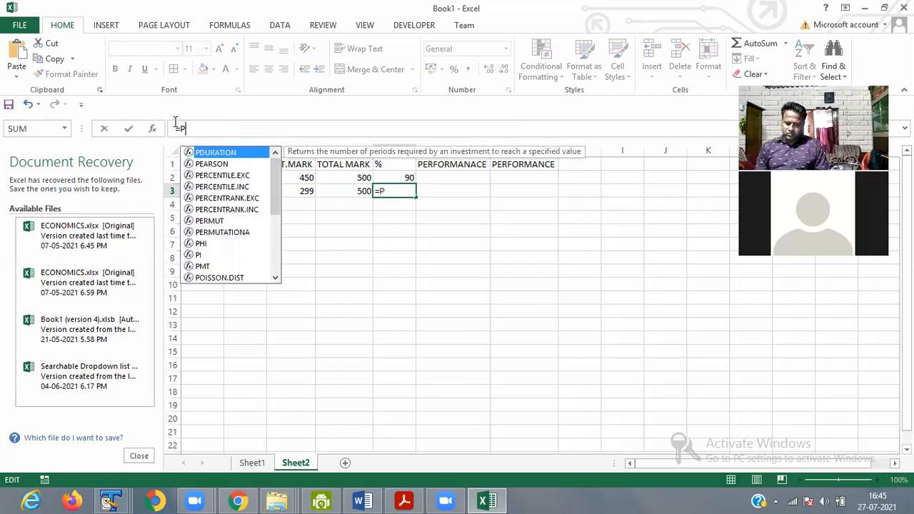
type("ER")
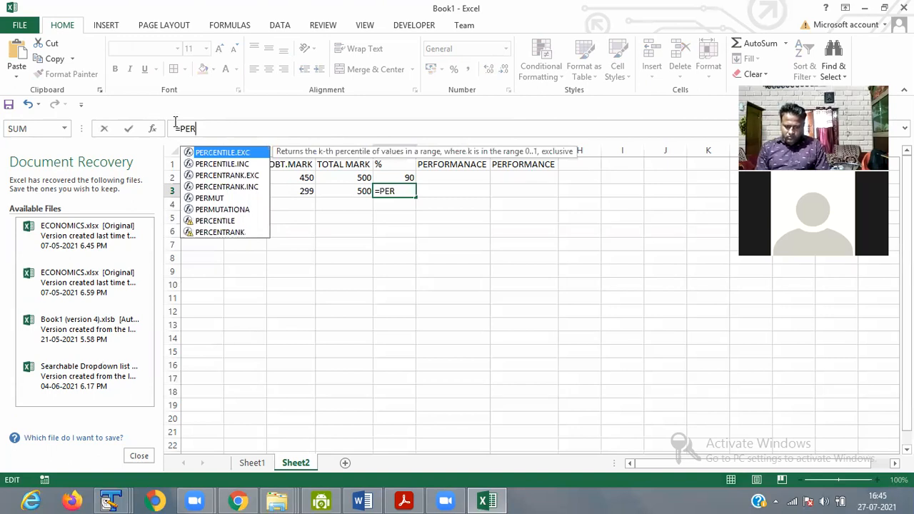
type("CE")
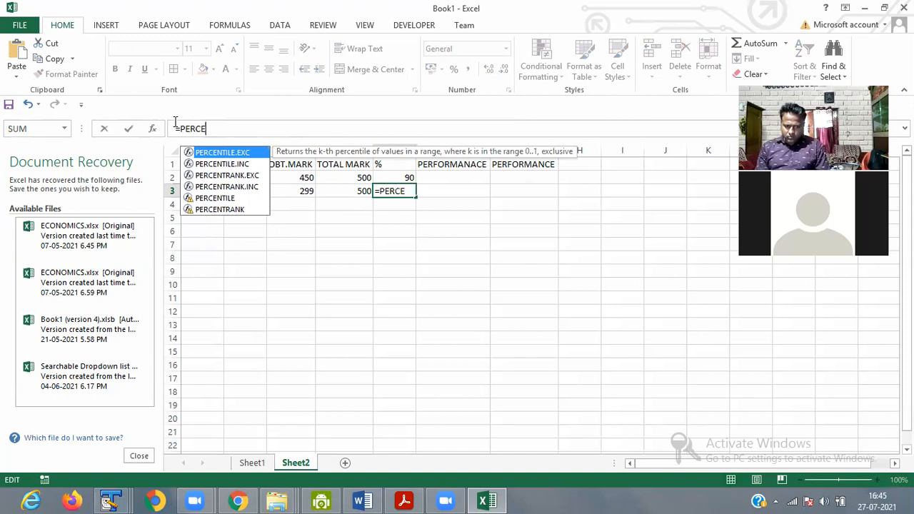
type("NT")
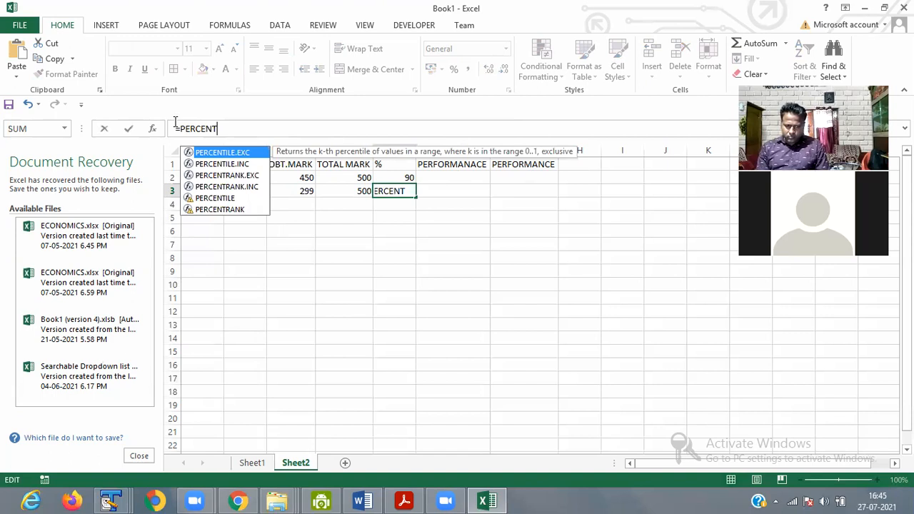
type("A")
key("BackSpace")
key("BackSpace")
key("BackSpace")
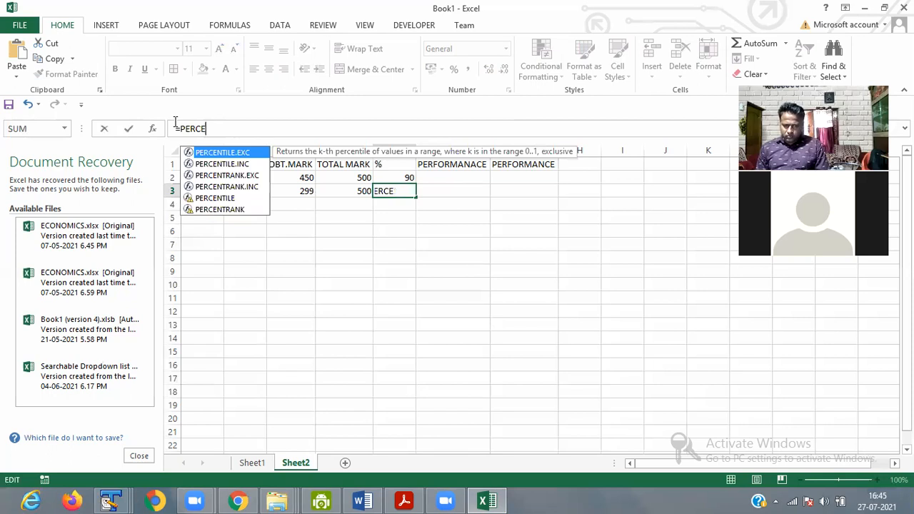
key("Down")
key("Down")
key("Down")
key("Down")
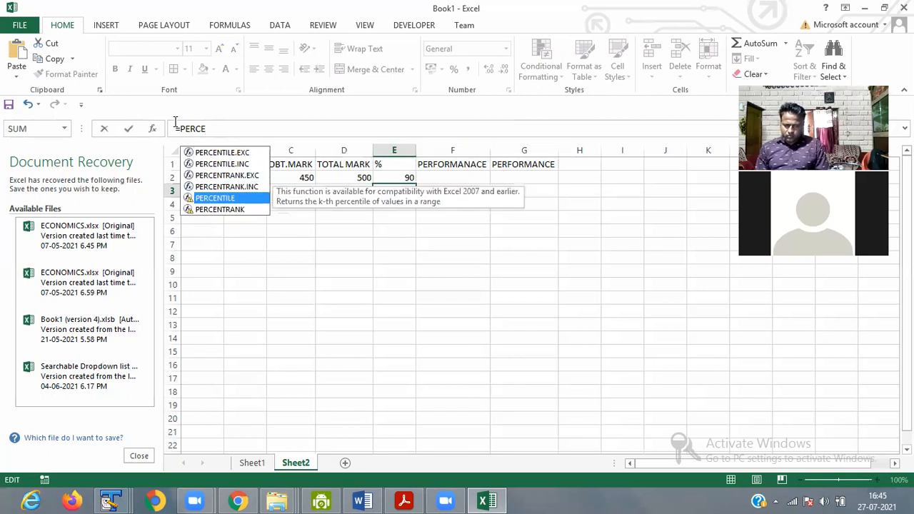
key("Return")
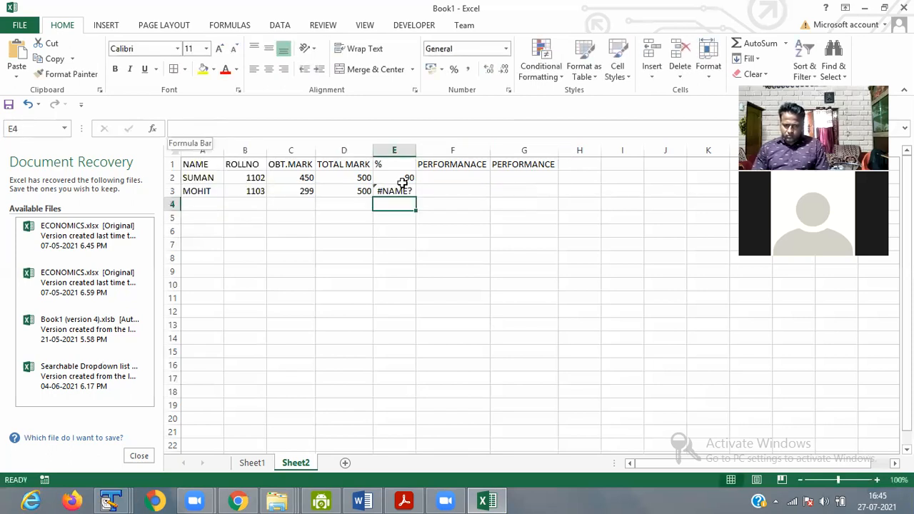
Step: Try to calculate the second student's percentage in E3 with the formula =PERCENTILE(D2,C2)
key("Up")
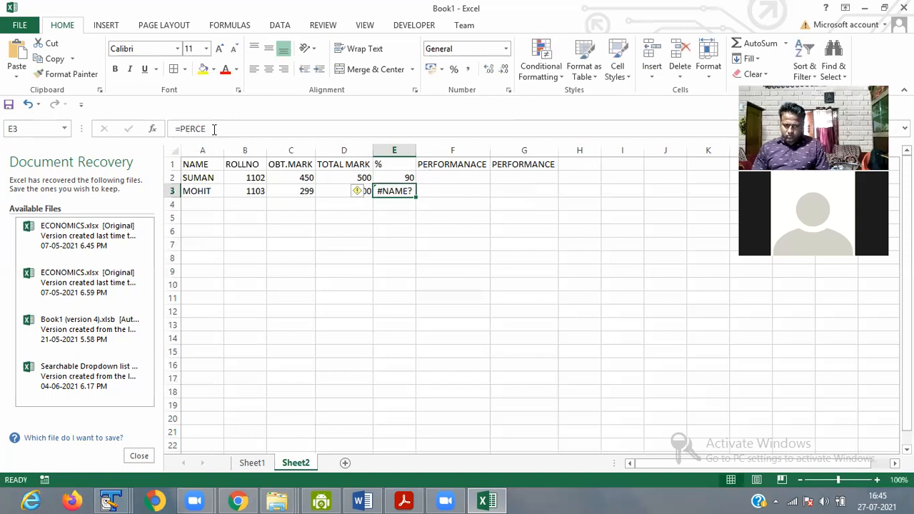
left_click(214, 128)
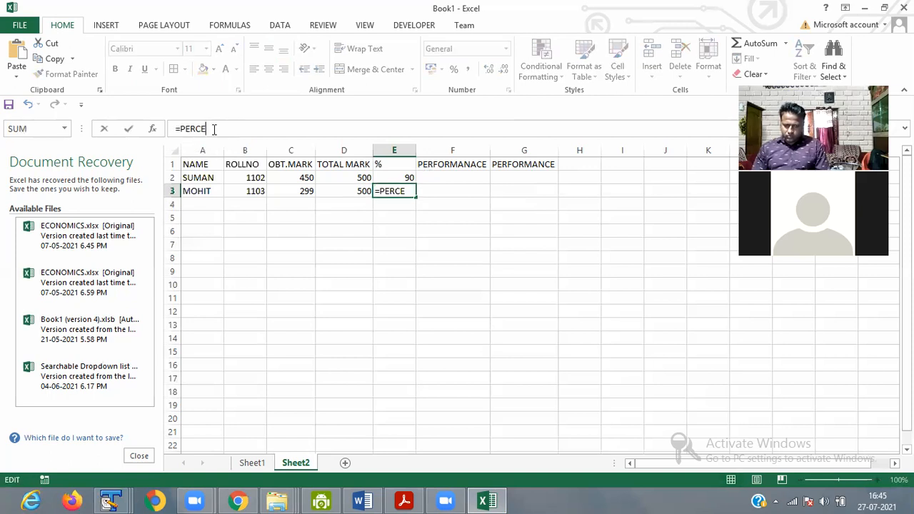
type("N")
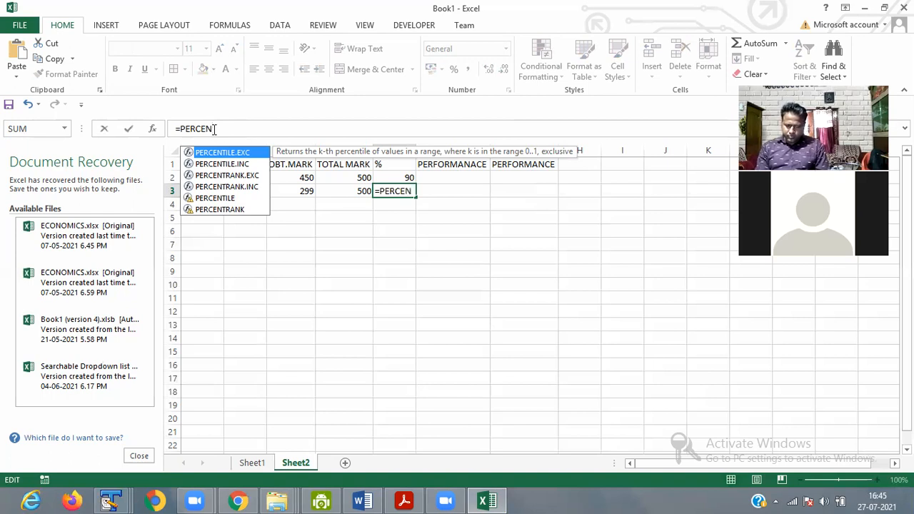
type("TILE")
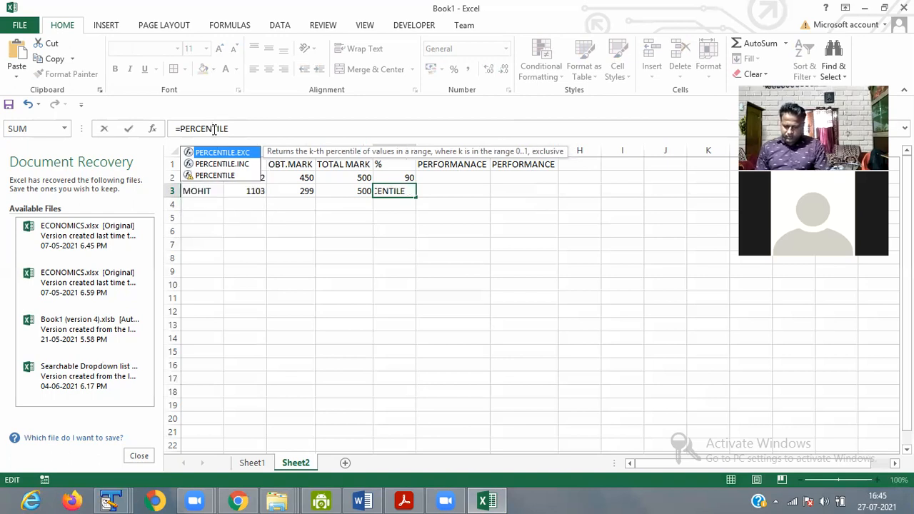
type("(")
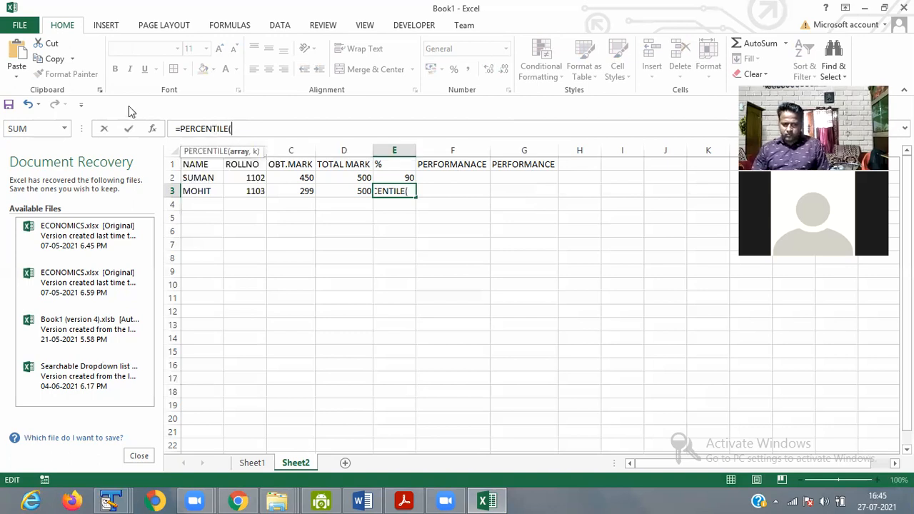
left_click(358, 180)
left_click(359, 180)
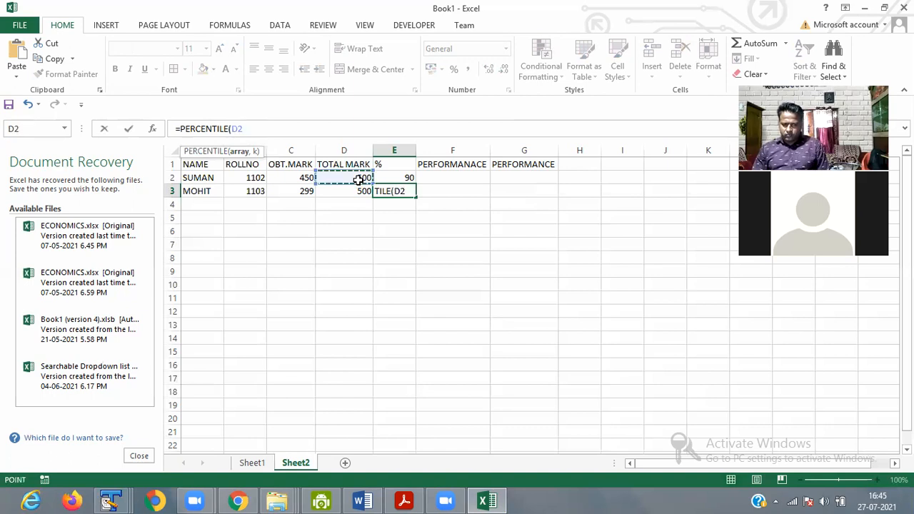
type(",")
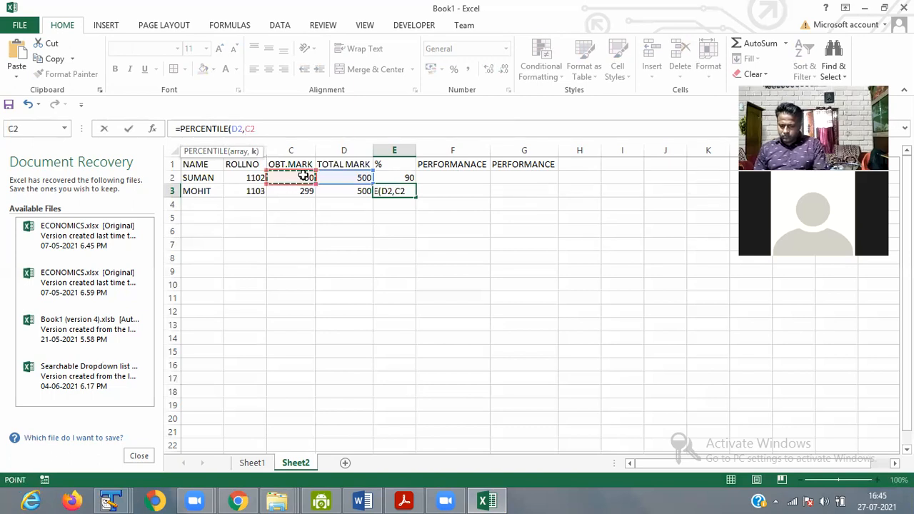
key("Return")
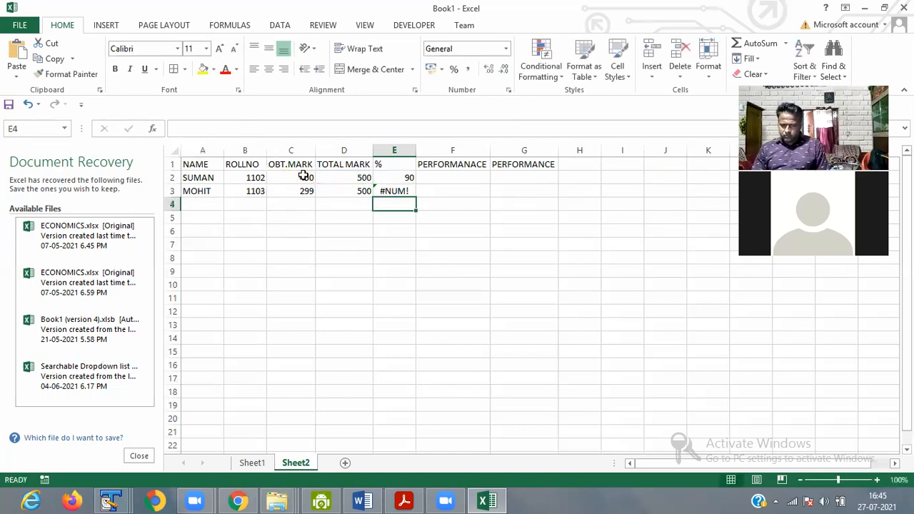
Step: Clear the PERCENTILE formula from E3 and fill E2's formula =(450/500)*100 down to it
left_click(386, 190)
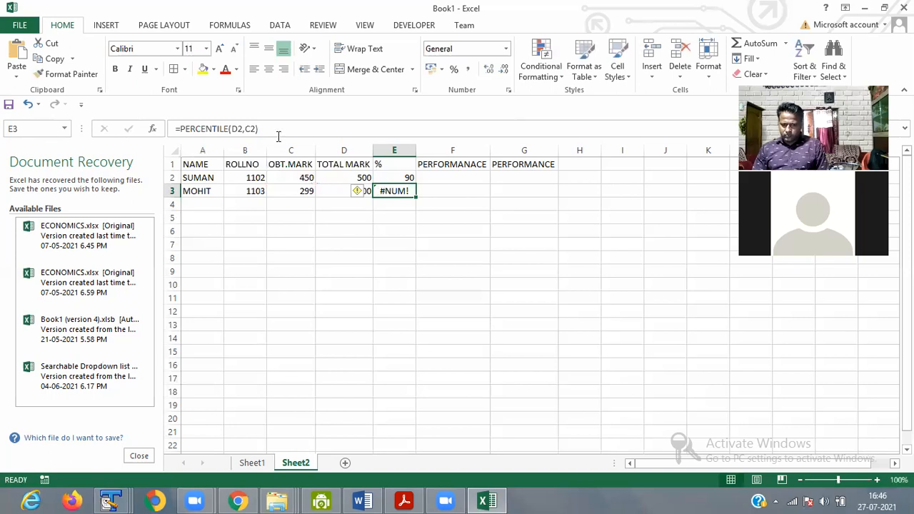
left_click_drag(264, 129, 162, 113)
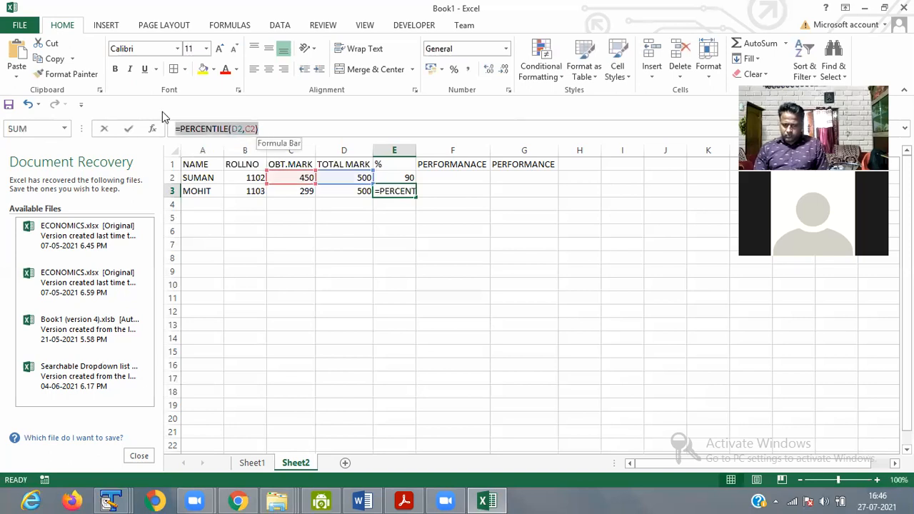
key("BackSpace")
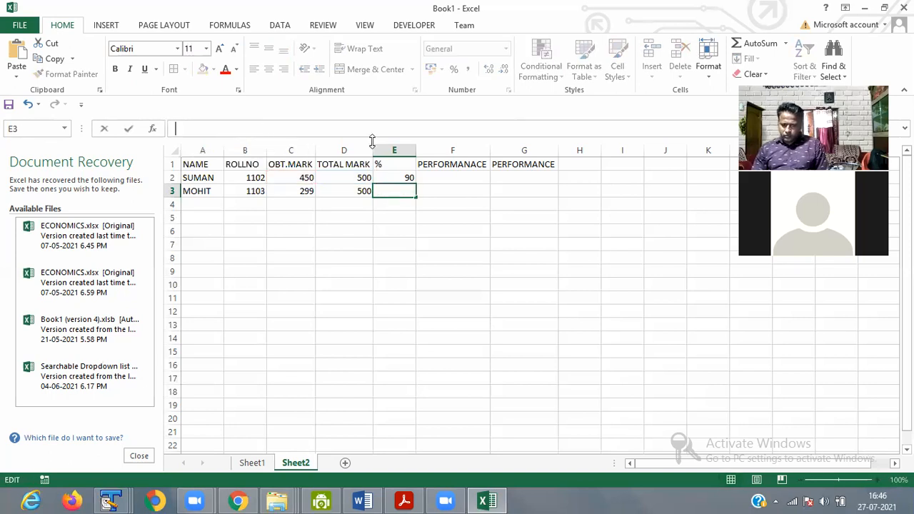
left_click(408, 180)
left_click_drag(417, 186, 401, 197)
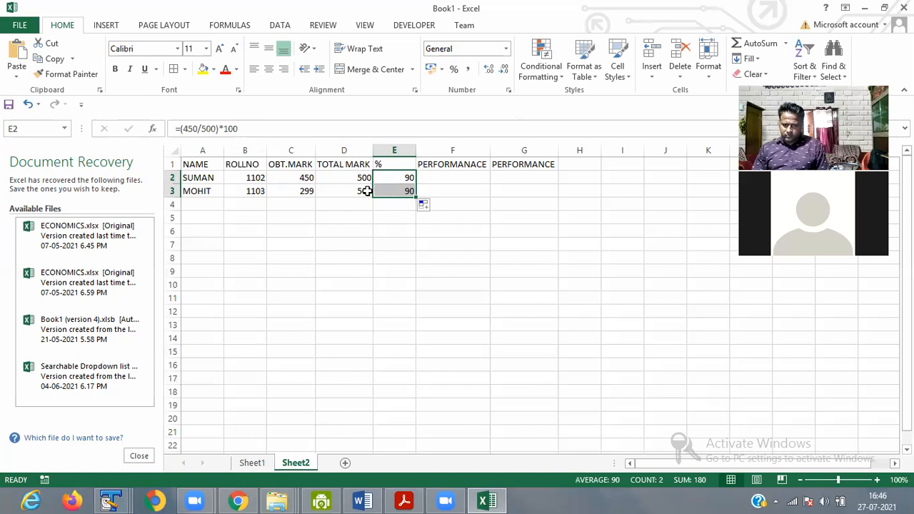
left_click(367, 191)
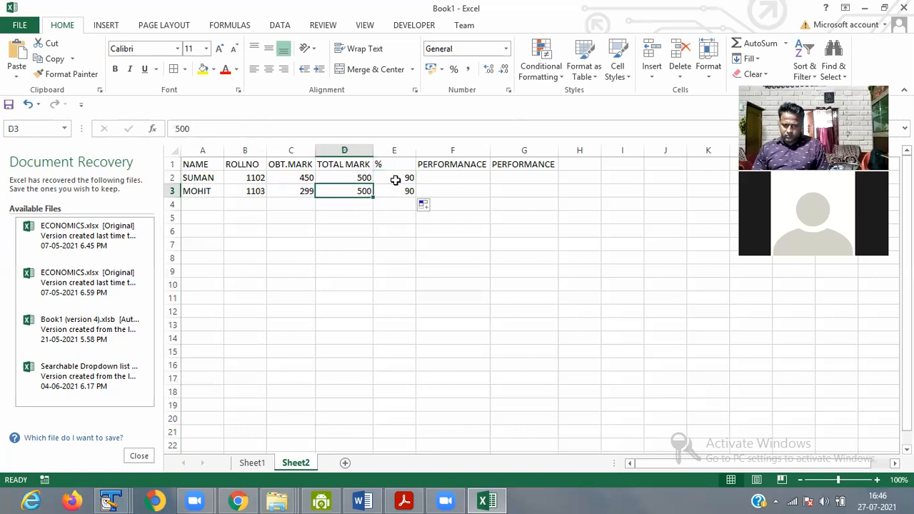
Step: Replace the typed marks in E2's percentage formula with cell references, giving =(C2/D2)*100
left_click(395, 180)
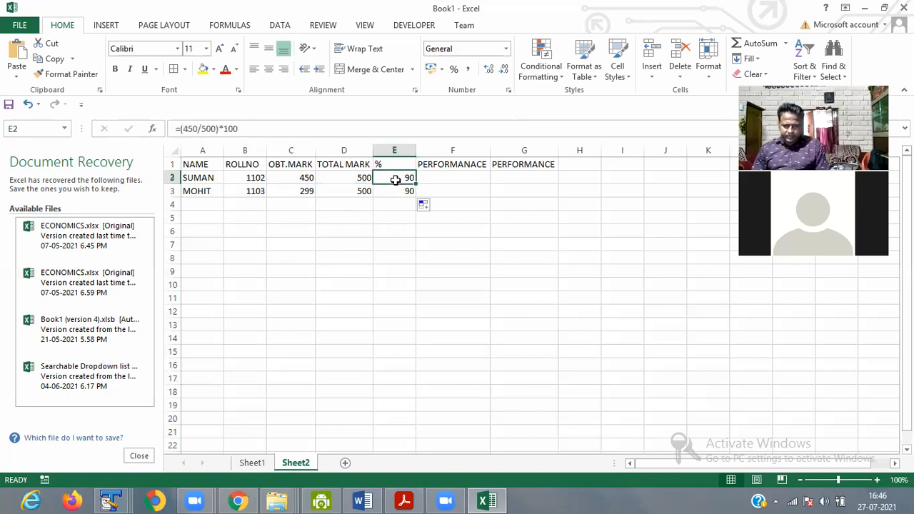
left_click(199, 131)
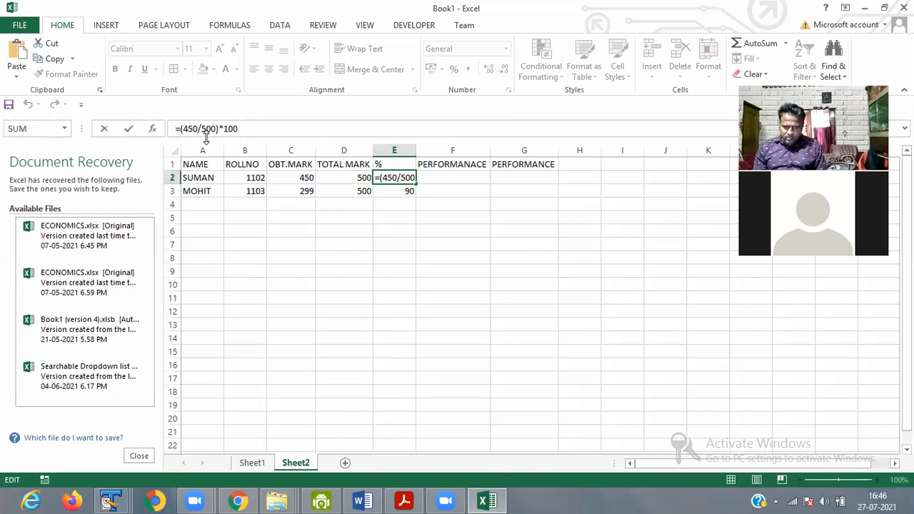
key("BackSpace")
key("BackSpace")
key("BackSpace")
type("C2")
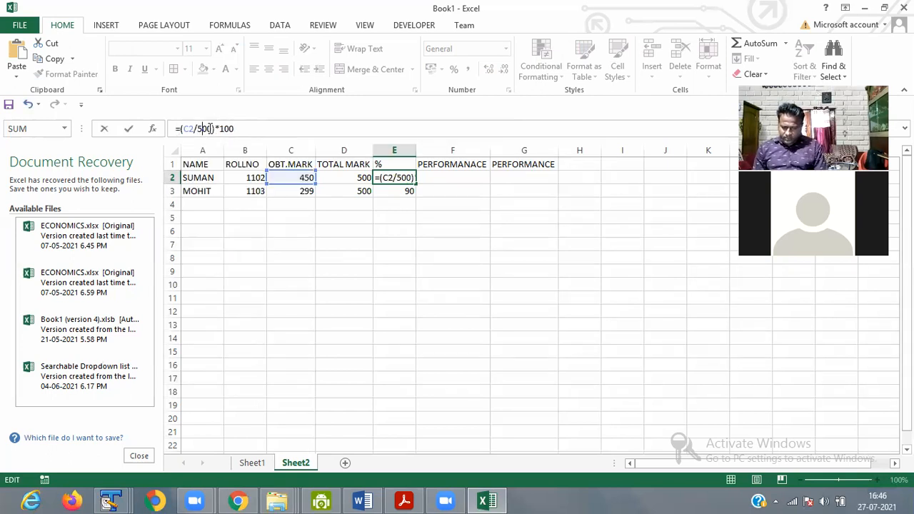
key("BackSpace")
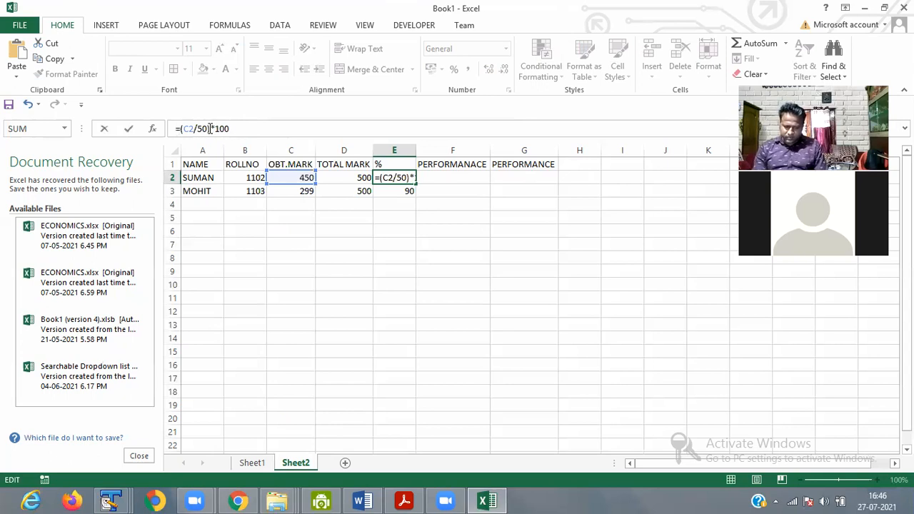
type("D2")
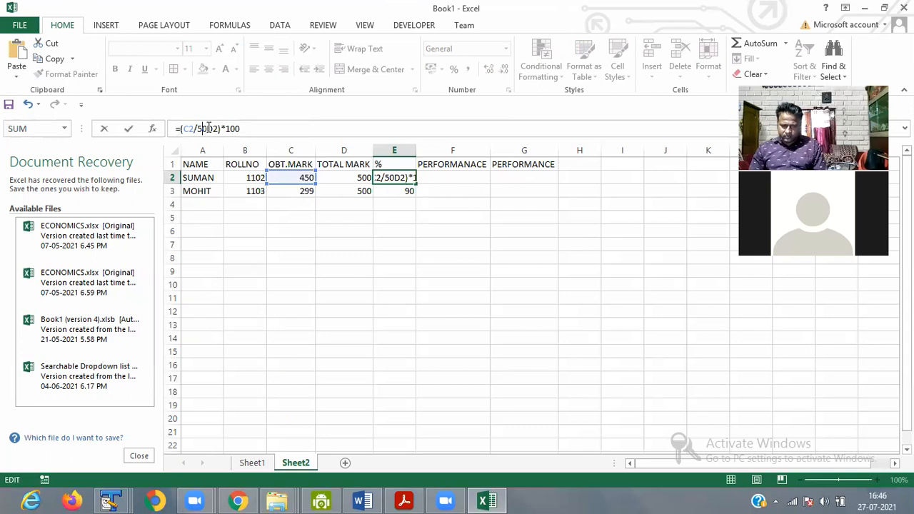
left_click_drag(208, 128, 197, 128)
key("BackSpace")
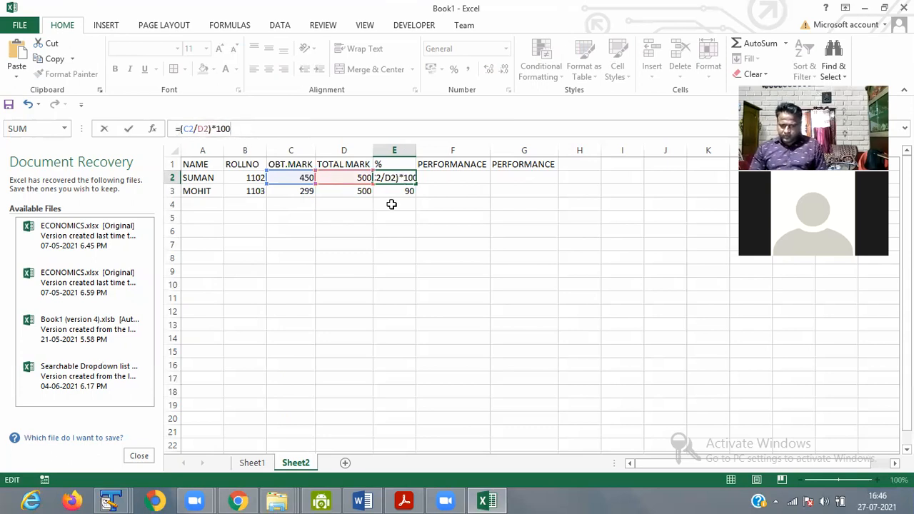
key("Return")
Step: Fill the cell-reference percentage formula from E2 down to E3
left_click(413, 179)
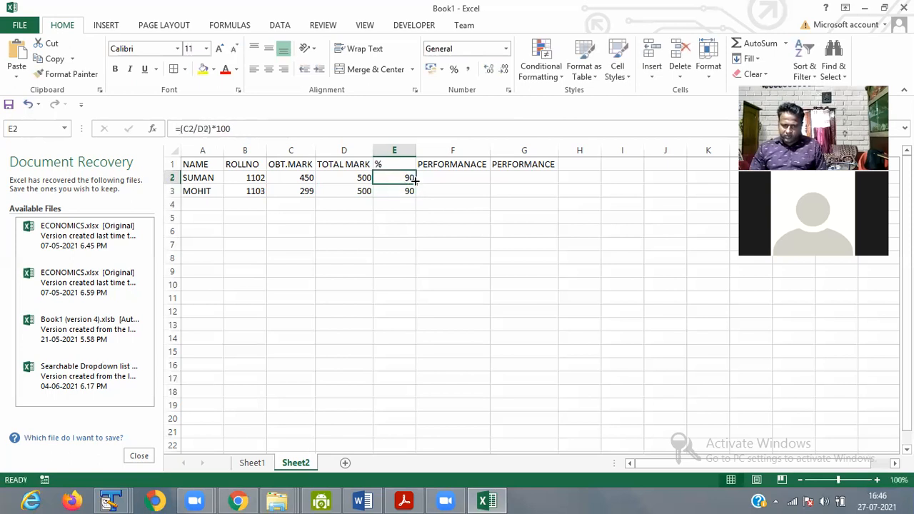
left_click_drag(416, 184, 416, 195)
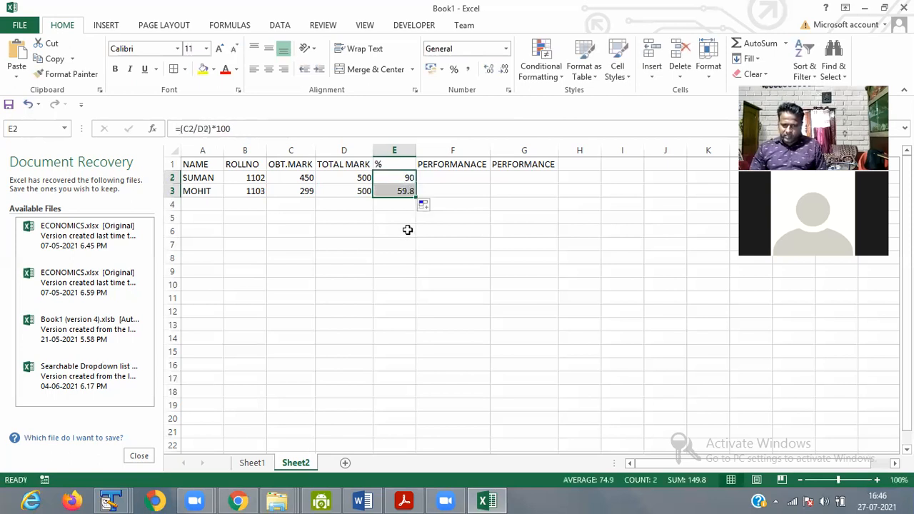
left_click(405, 231)
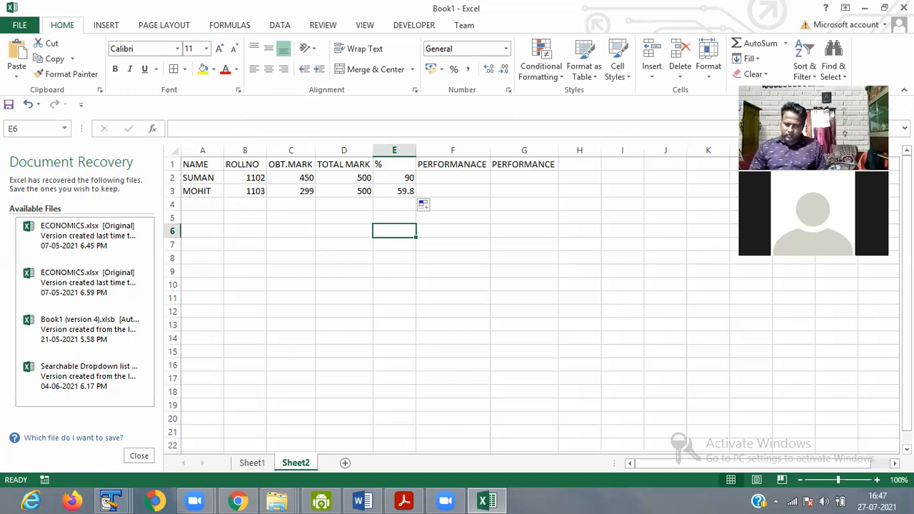
Step: Enter the third student's name in A4 and roll number in B4
left_click(211, 205)
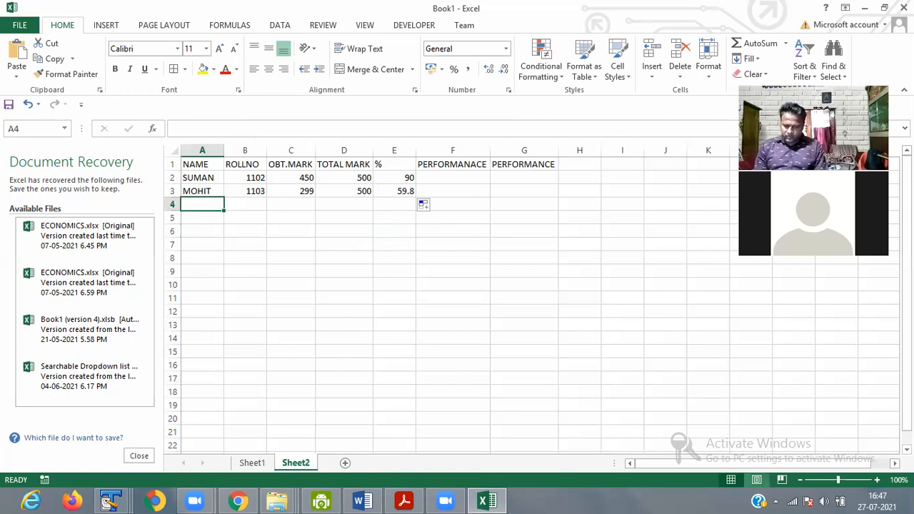
type("RAKESH")
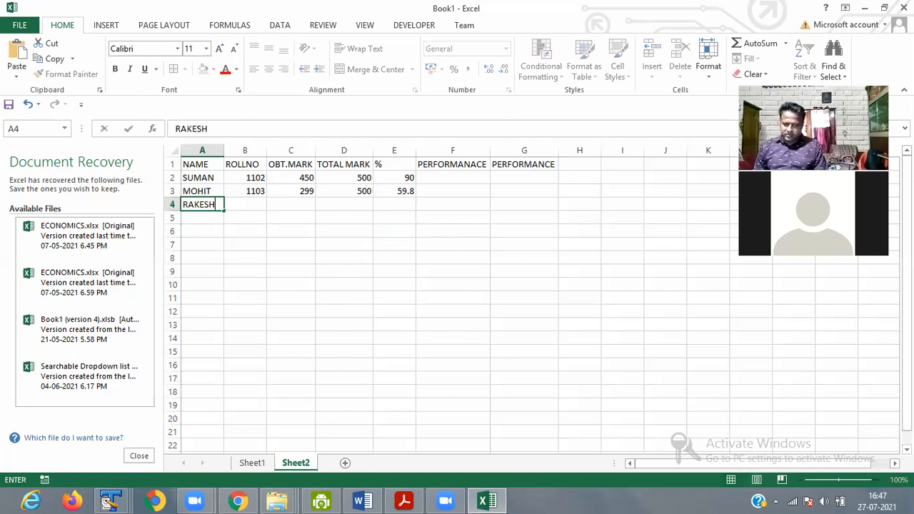
key("Tab")
type("1104")
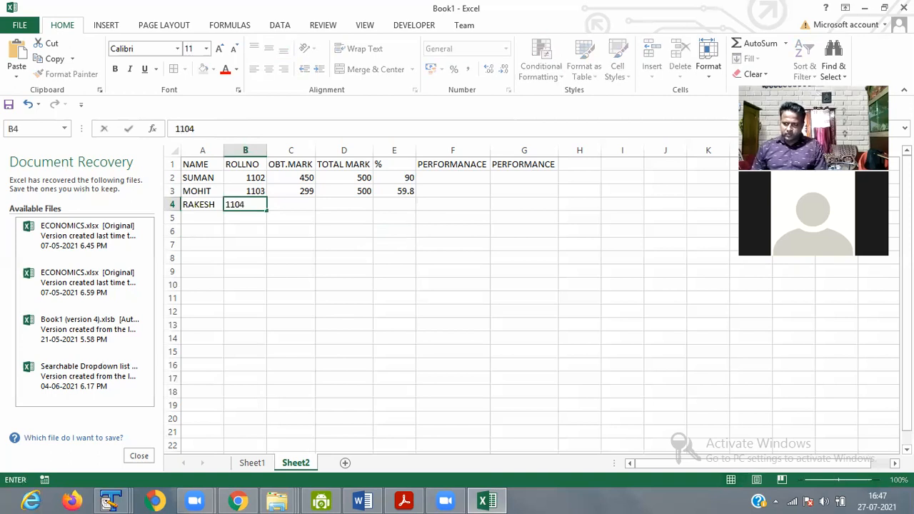
key("Tab")
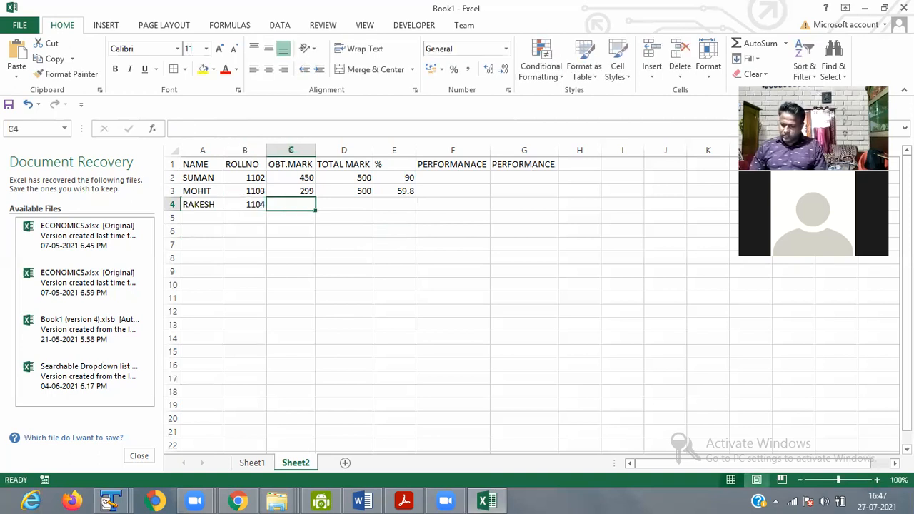
Step: Enter an obtained mark of 350 in C4 and a total mark of 500 in D4, and fill E3's percentage formula down to E4
type("350")
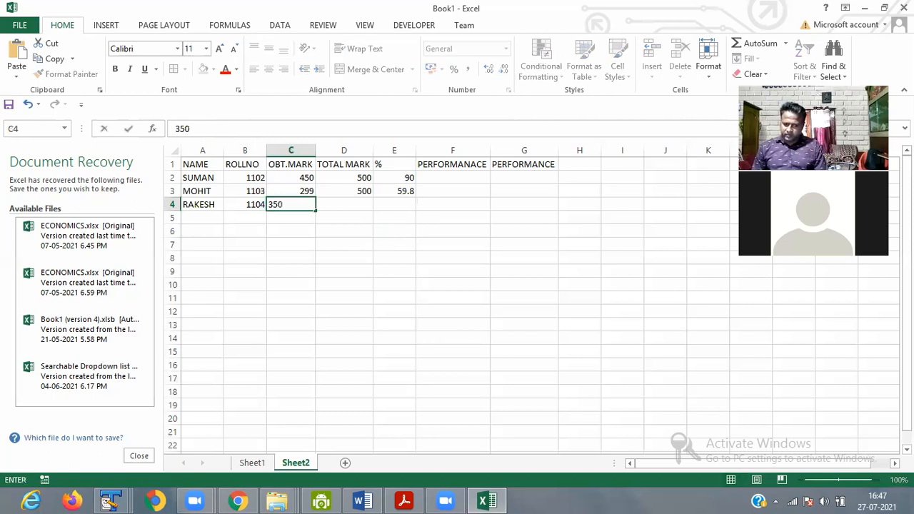
key("Tab")
type("5")
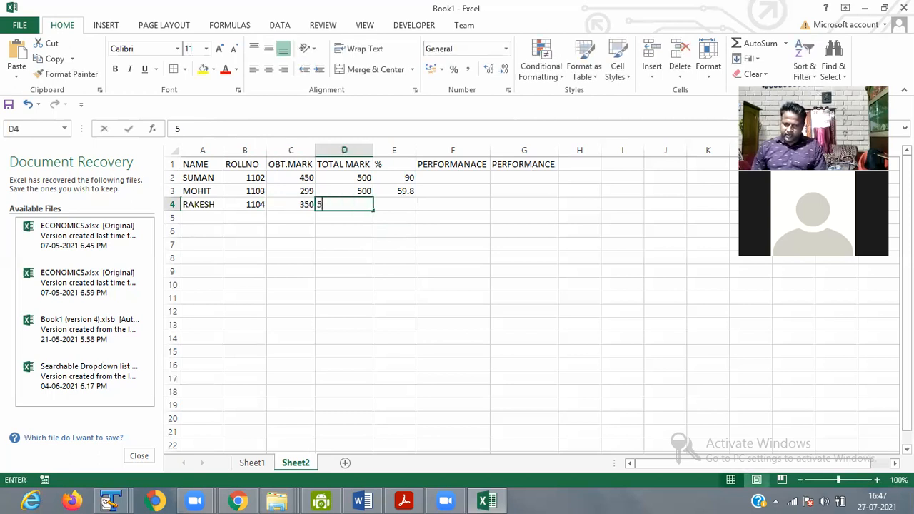
type("00")
key("Tab")
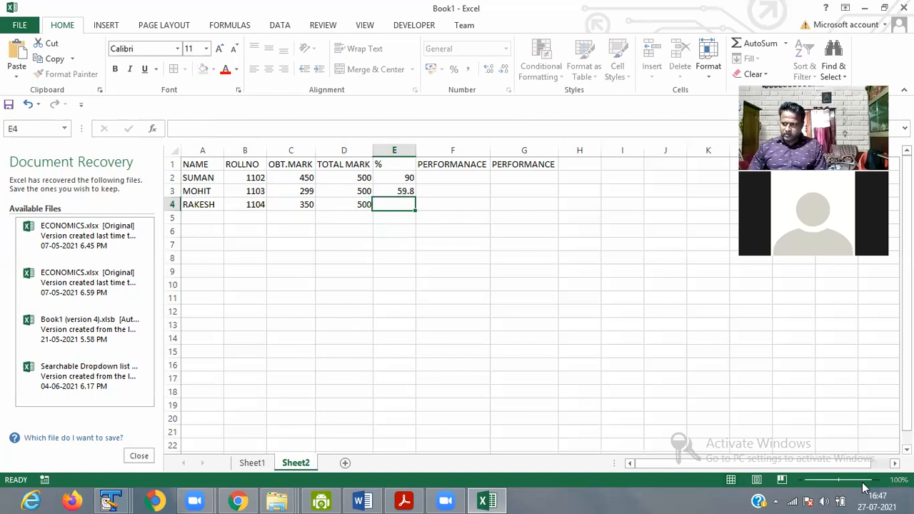
left_click(405, 189)
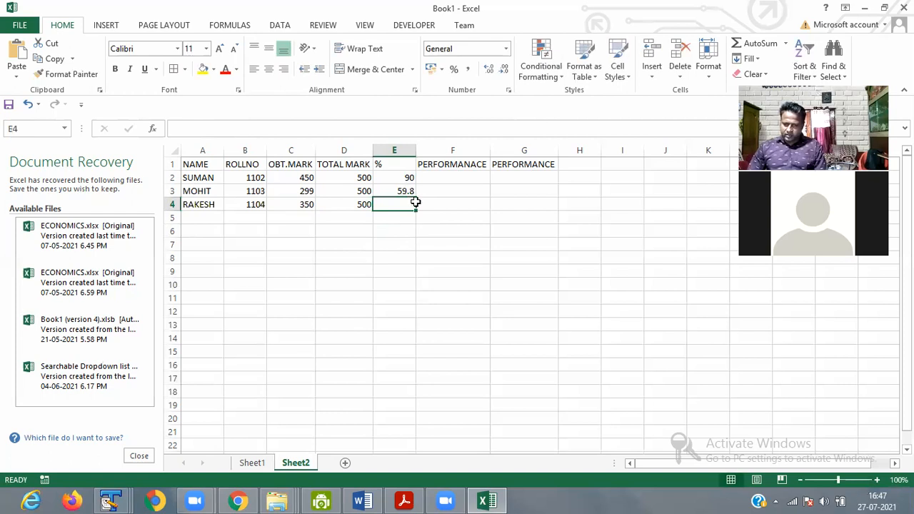
left_click_drag(416, 198, 203, 212)
Step: Enter the fourth student's name in A5 and roll number in B5
left_click(202, 213)
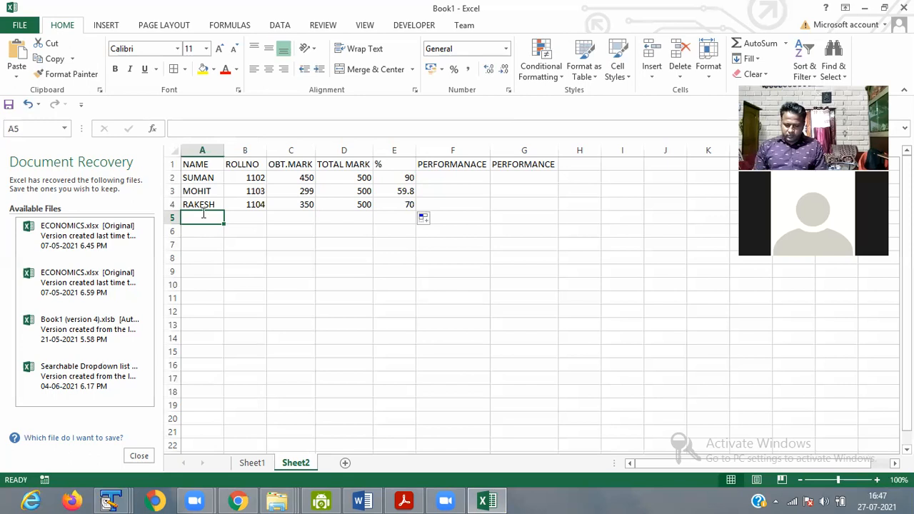
type("HARI")
key("ctrl+Return")
key("Tab")
type("1105")
key("Tab")
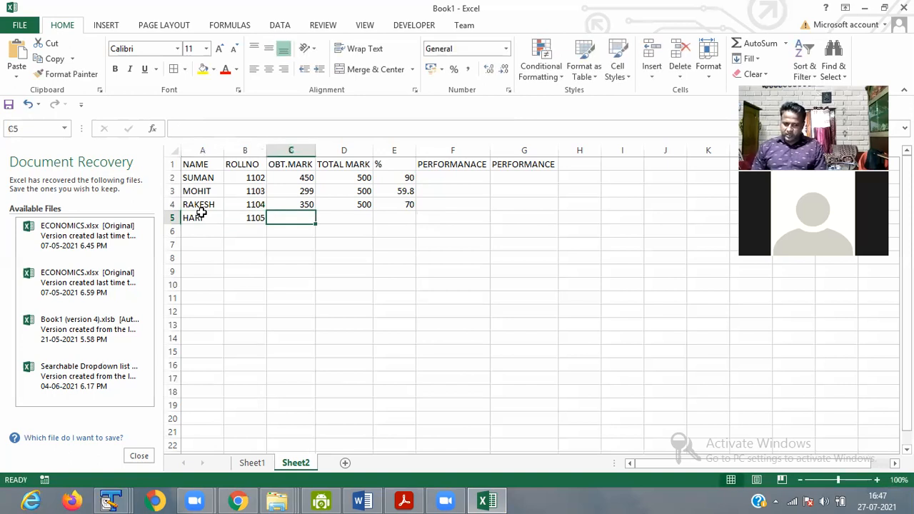
Step: Enter an obtained mark of 380 in C5 and a total mark of 500 in D5 for the fourth student
type("380")
key("Tab")
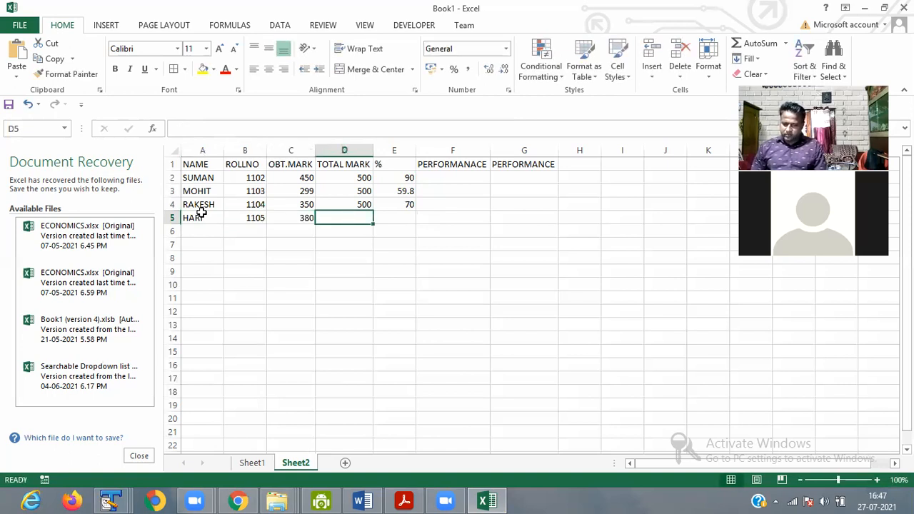
type("500")
key("Tab")
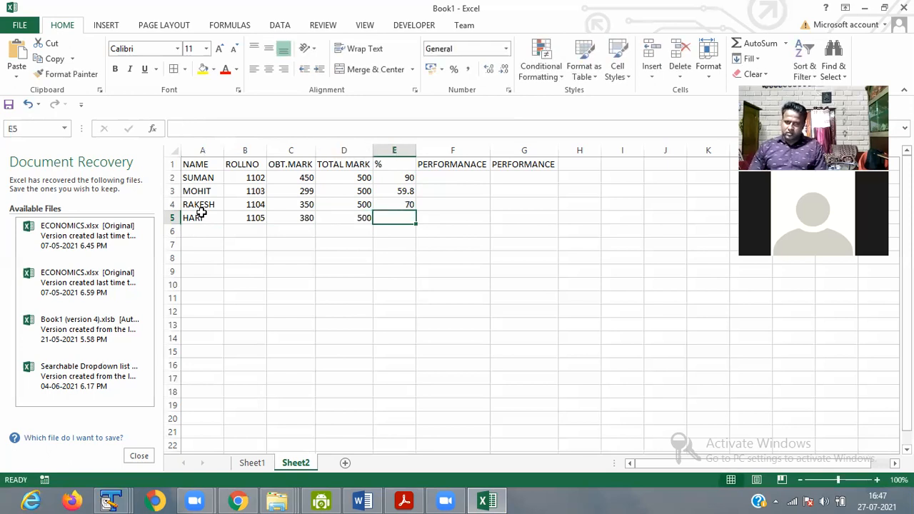
Step: Fill the percentage formula in E4 down to E5 for the fourth student
left_click(411, 205)
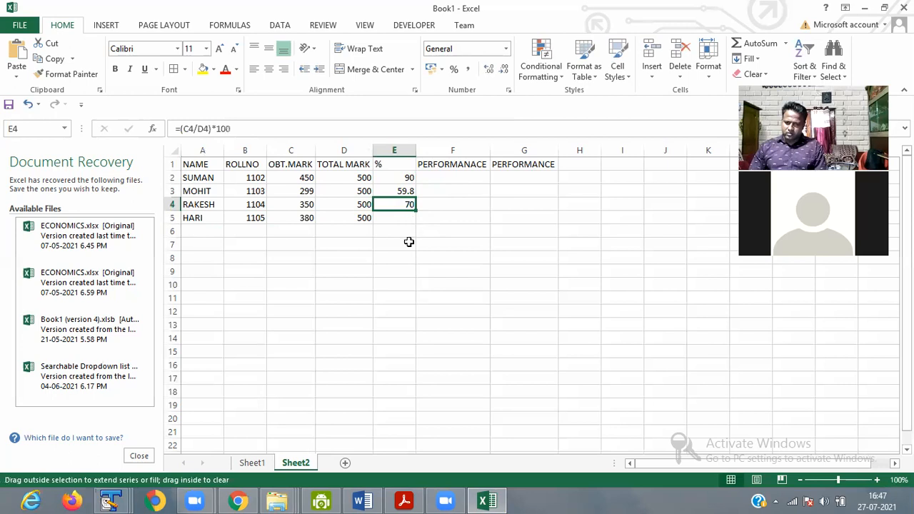
left_click_drag(408, 242, 410, 220)
left_click(405, 241)
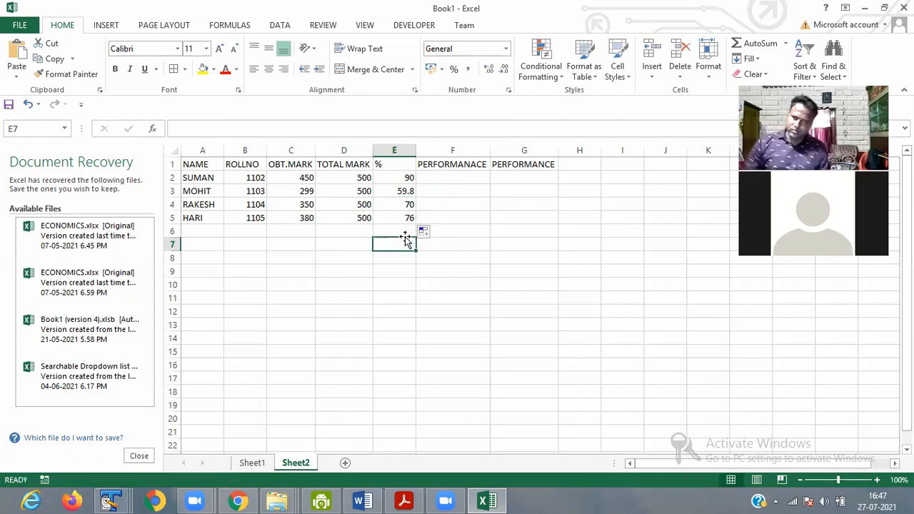
left_click(238, 247)
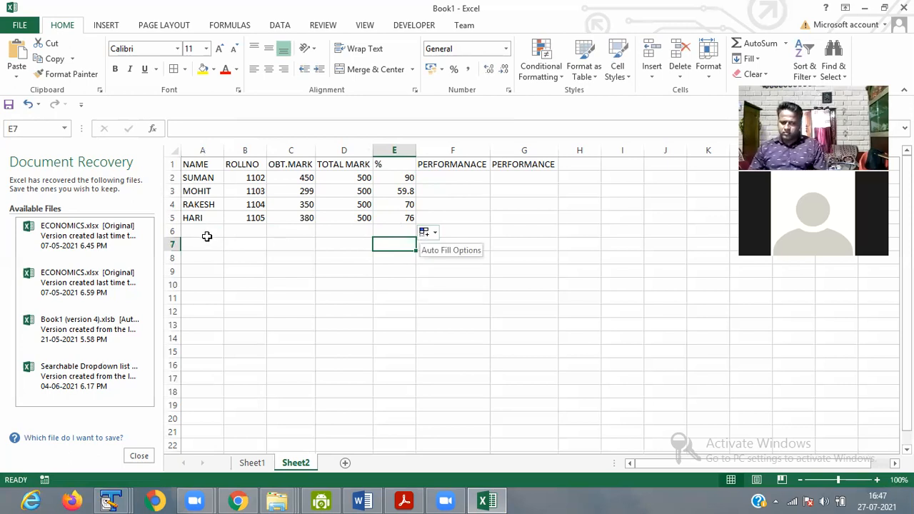
Step: Enter the fifth student's name in A6 and roll number in B6
left_click(203, 230)
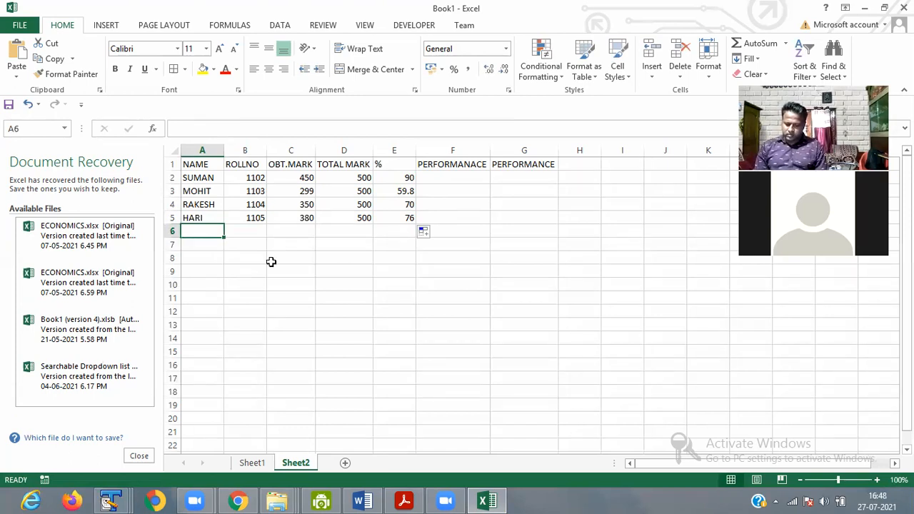
type("NARESH")
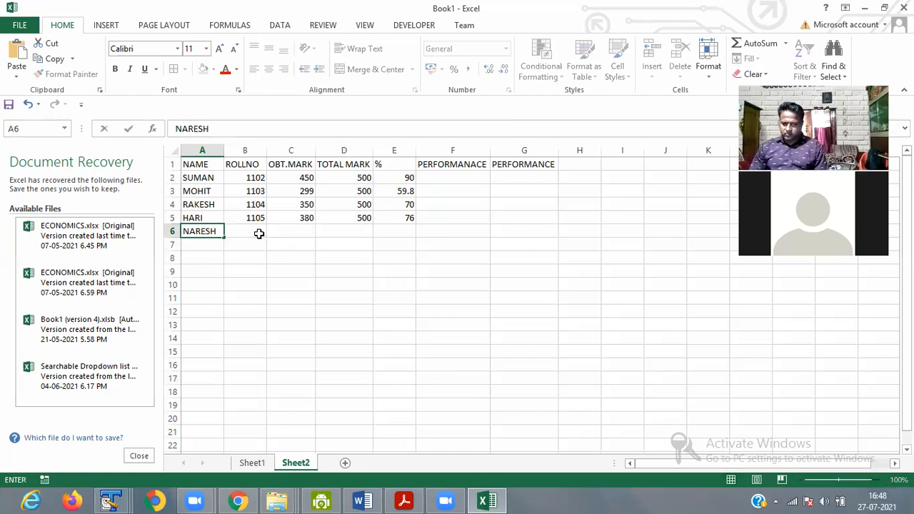
left_click(259, 234)
type("1106")
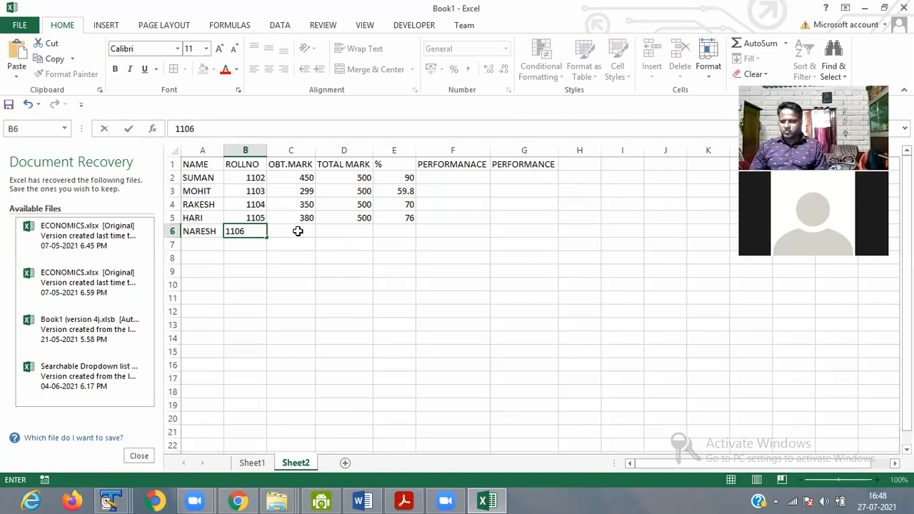
Step: Enter an obtained mark of 345 in C6 and a total mark of 500 in D6 for the fifth student
left_click(298, 231)
double_click(296, 229)
type("345")
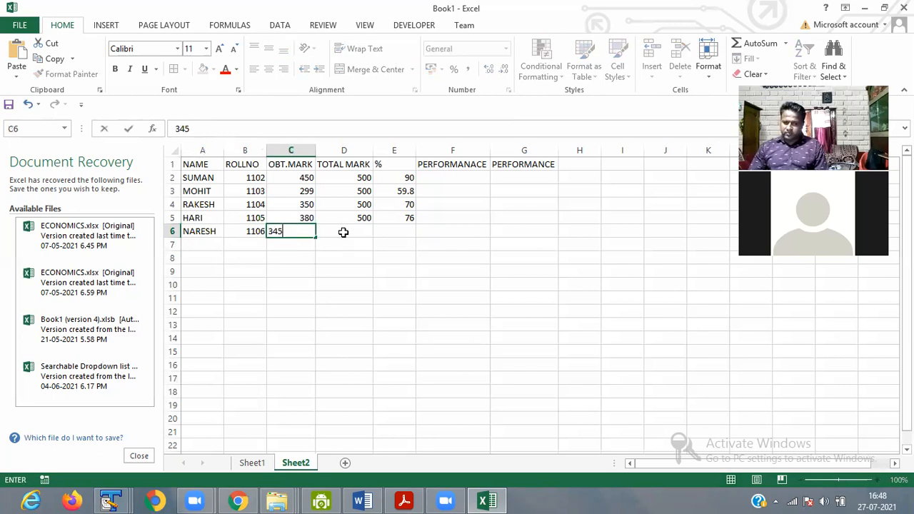
left_click(344, 232)
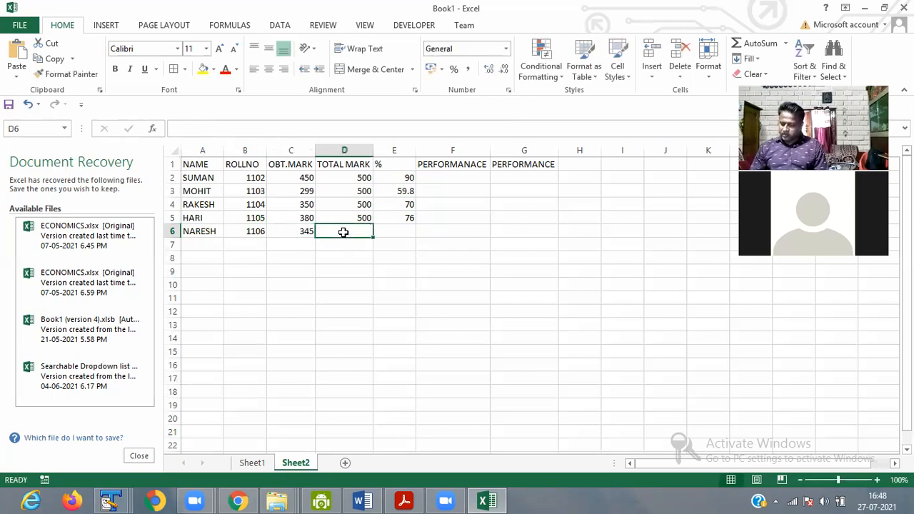
type("500")
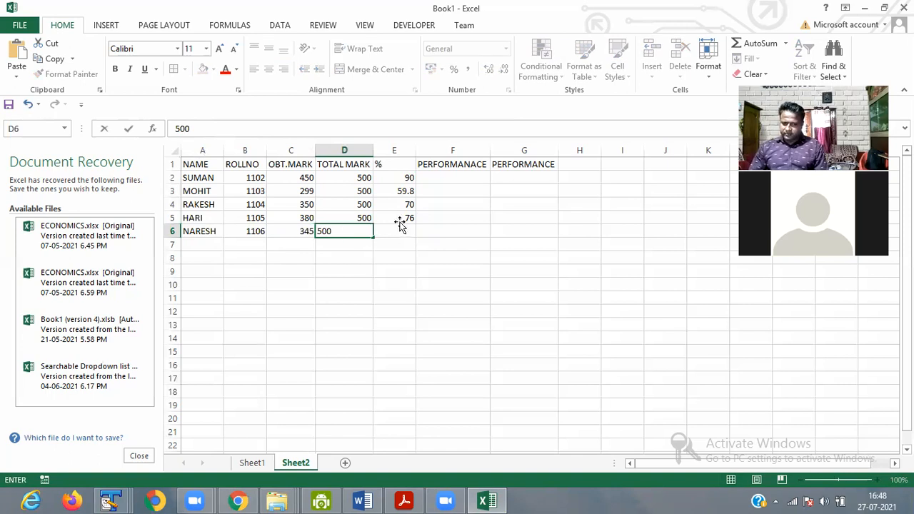
left_click(350, 270)
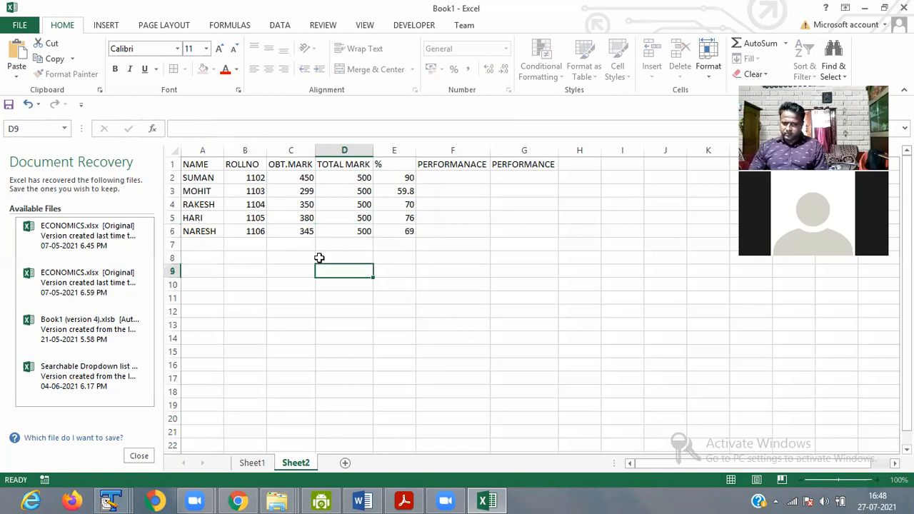
Step: Fill the percentage formula in E6 down to E7
left_click(400, 254)
left_click(414, 236)
left_click_drag(416, 238, 343, 252)
left_click(241, 270)
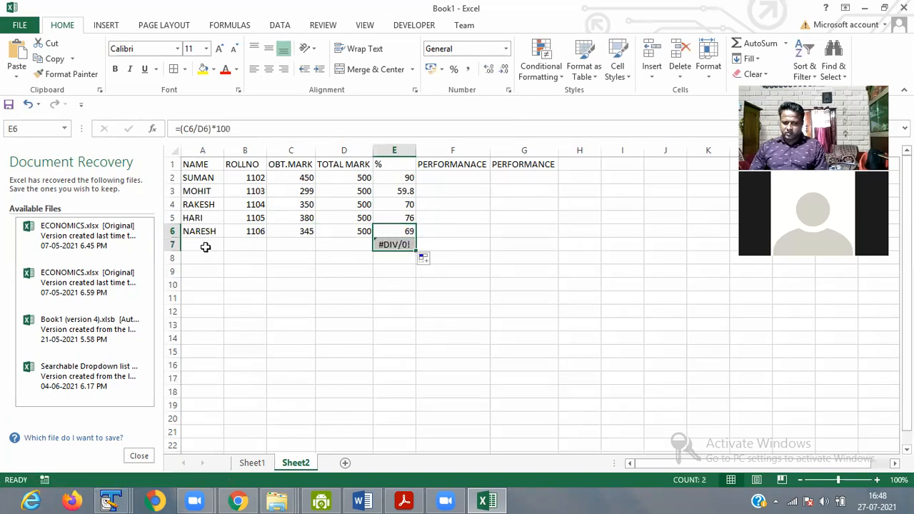
Step: Enter the sixth student's name in A7 and roll number in B7
left_click(204, 244)
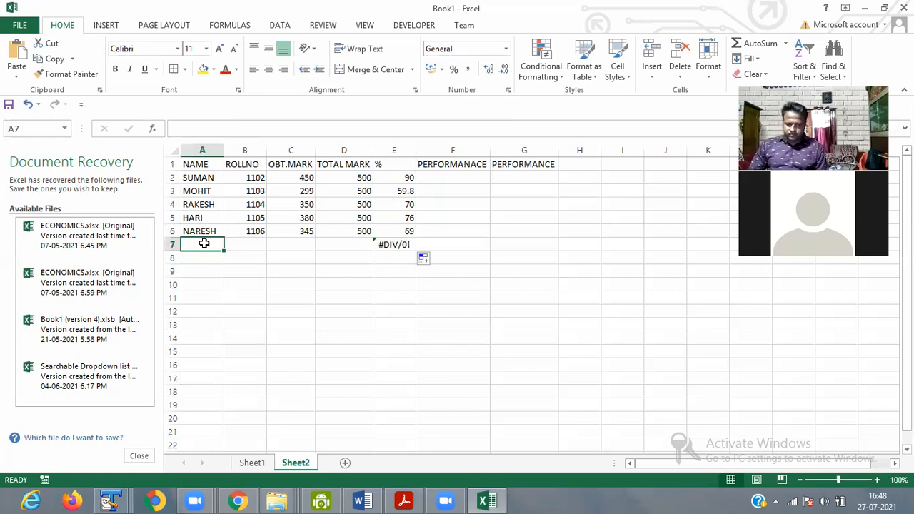
type("SUMAN")
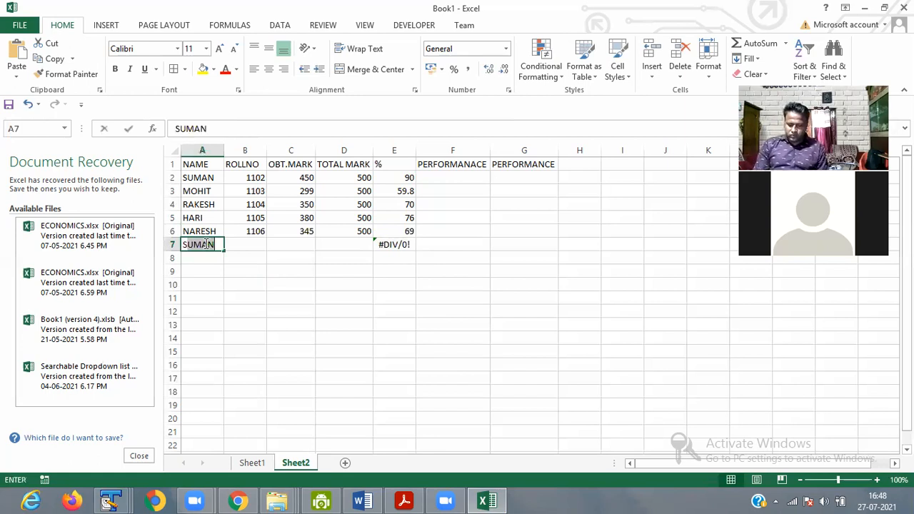
type("RAJ")
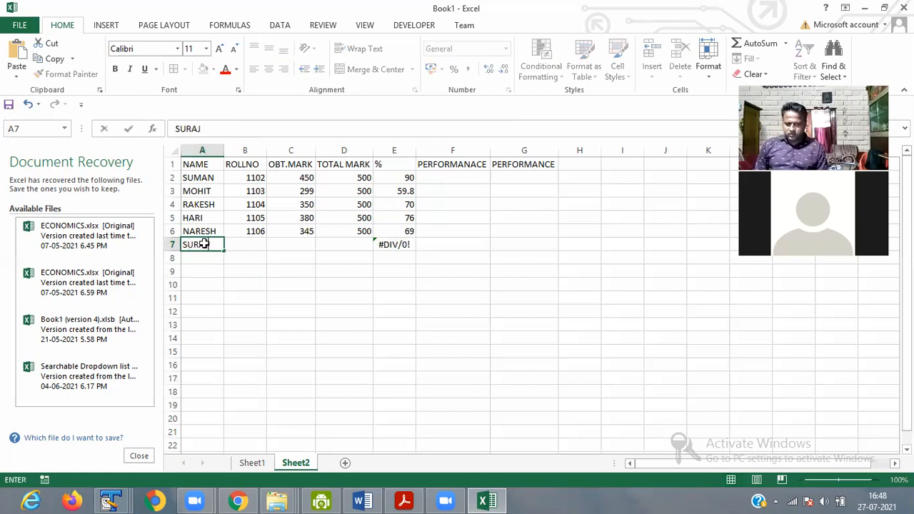
key("Tab")
type("1")
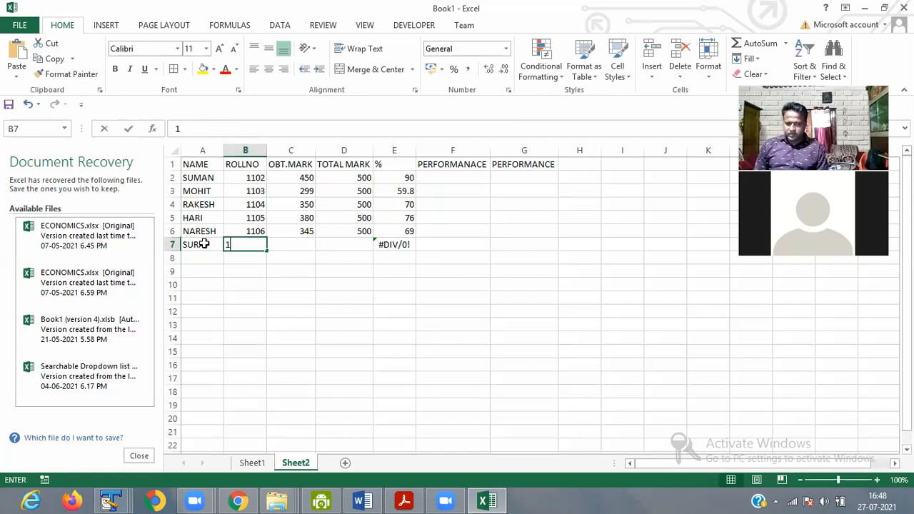
type("107")
key("Tab")
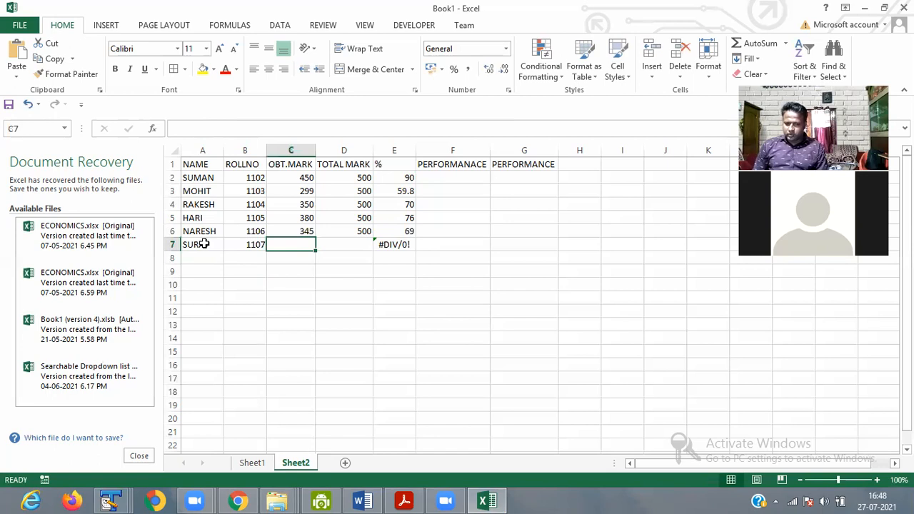
Step: Enter an obtained mark of 420 in C7 and a total mark of 500 in D7 for the sixth student
type("420")
key("Tab")
type("500")
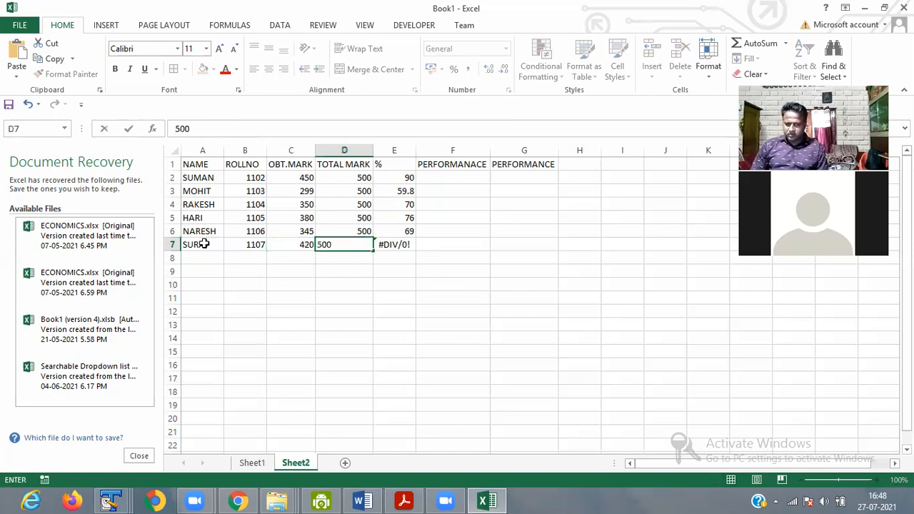
key("Return")
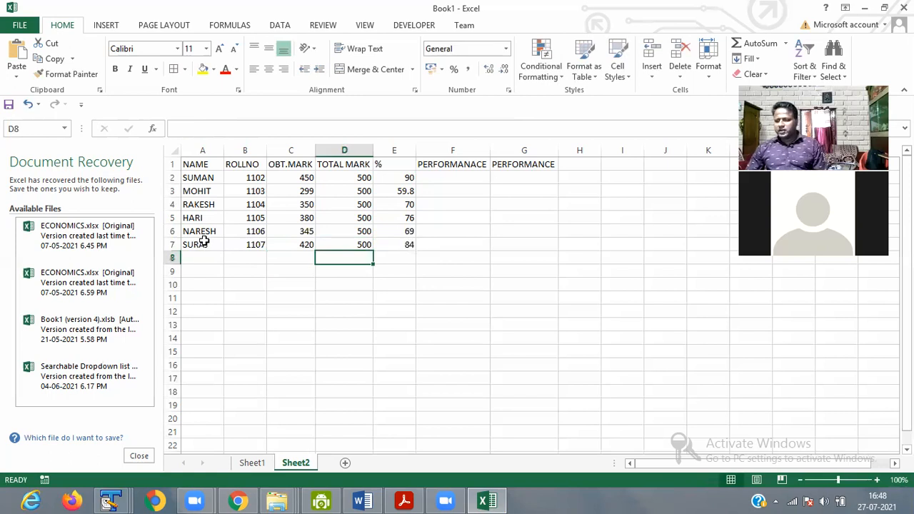
left_click(492, 286)
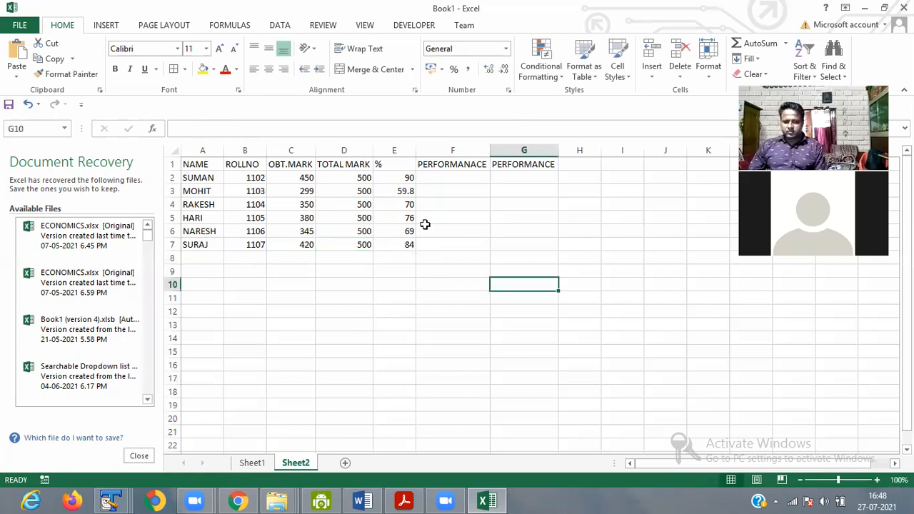
Step: Set the font size of the marks table A1:G7 to 16 and autofit columns A, D, E, F and G to their contents
left_click_drag(533, 247, 211, 57)
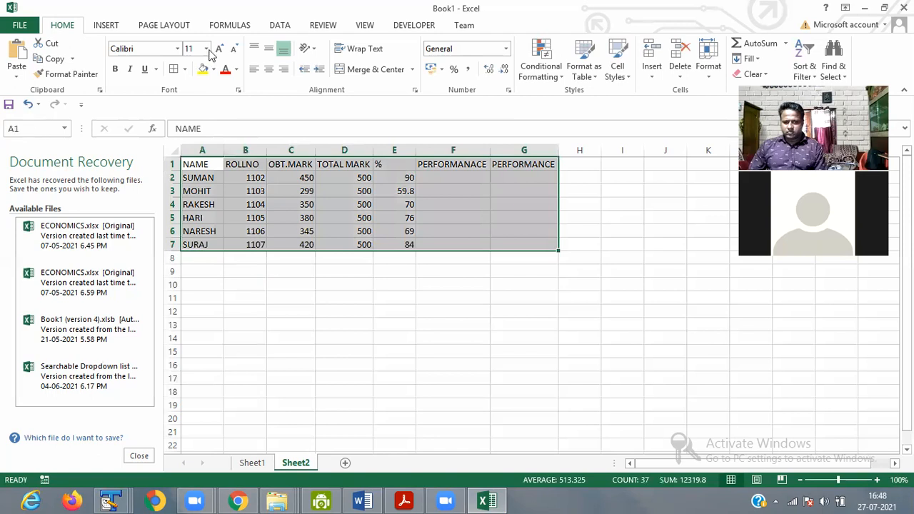
left_click(191, 141)
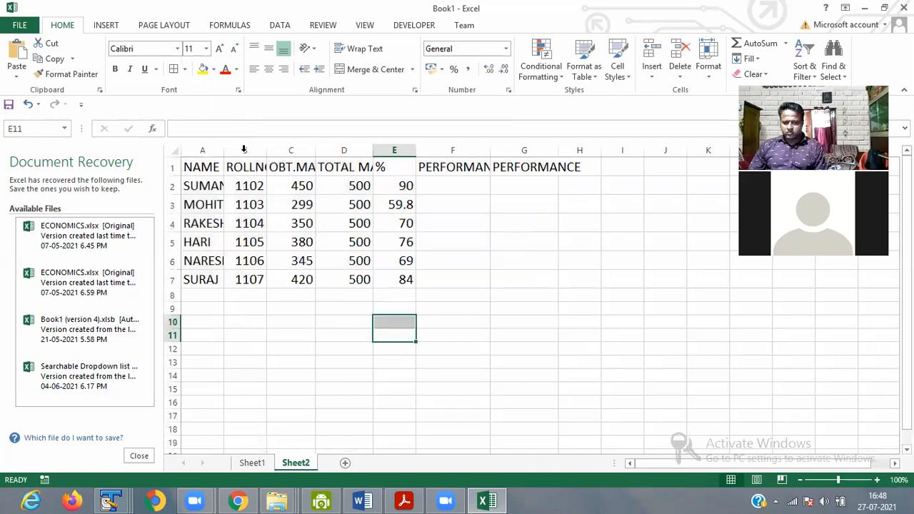
double_click(225, 150)
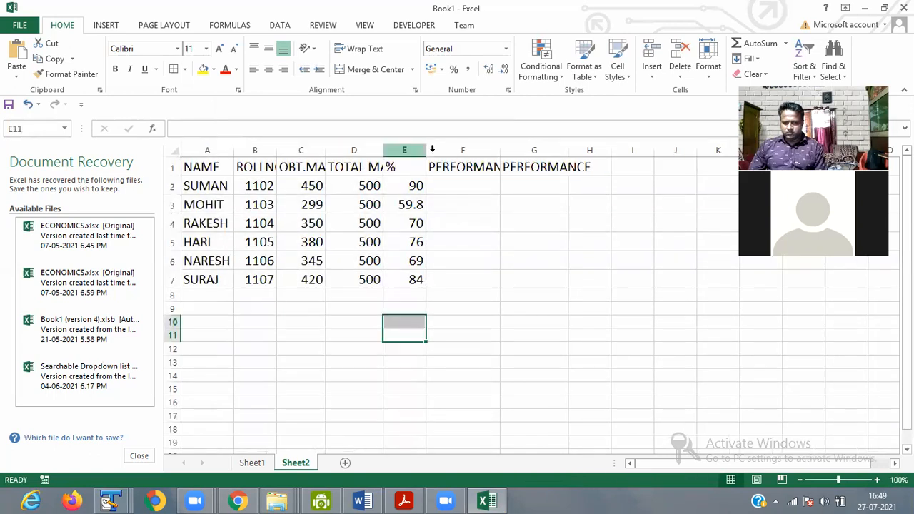
double_click(383, 150)
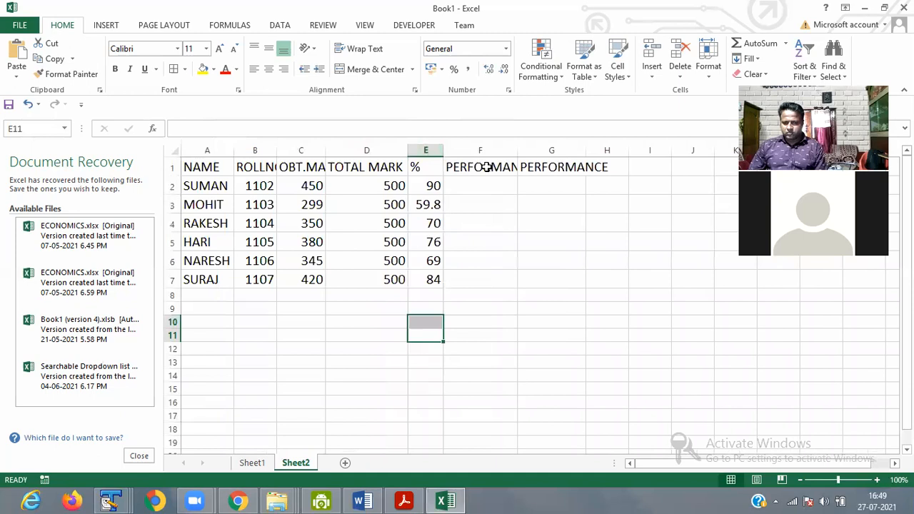
double_click(517, 150)
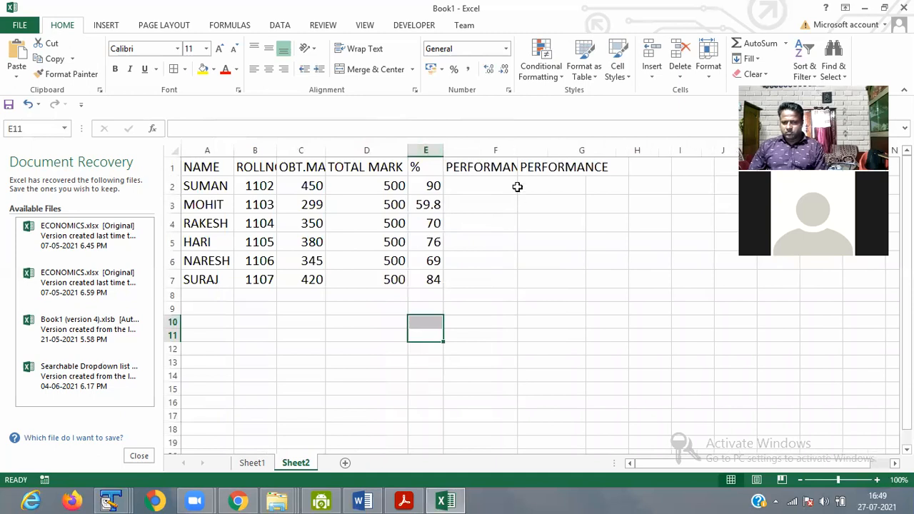
left_click(448, 186)
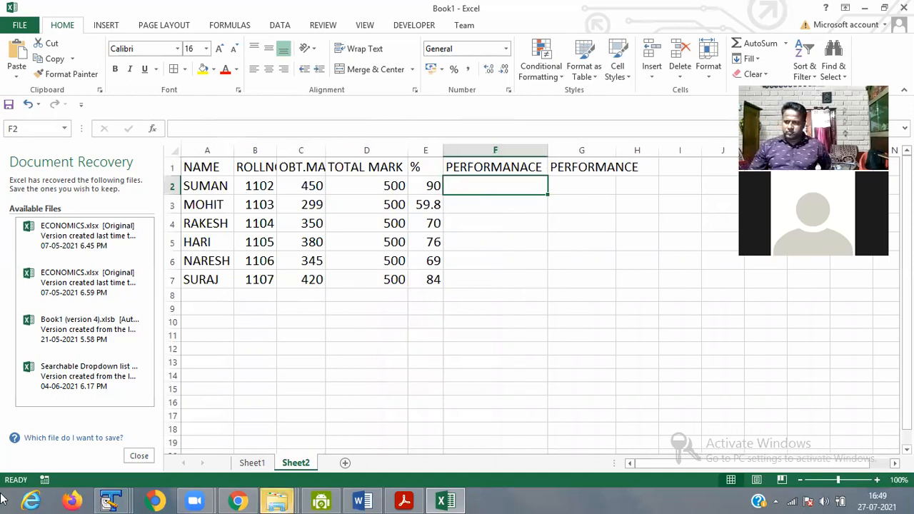
double_click(617, 150)
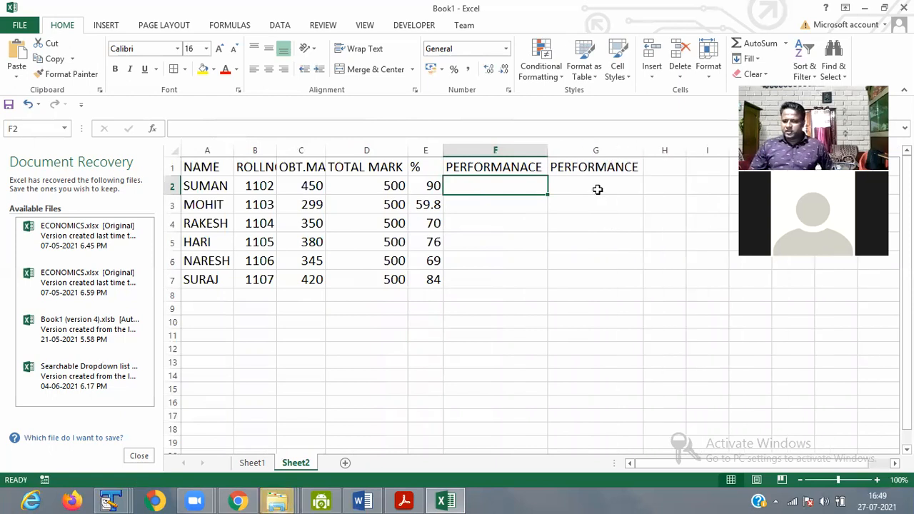
Step: Begin an IF formula in G2 with the logical test C2<60
left_click(598, 189)
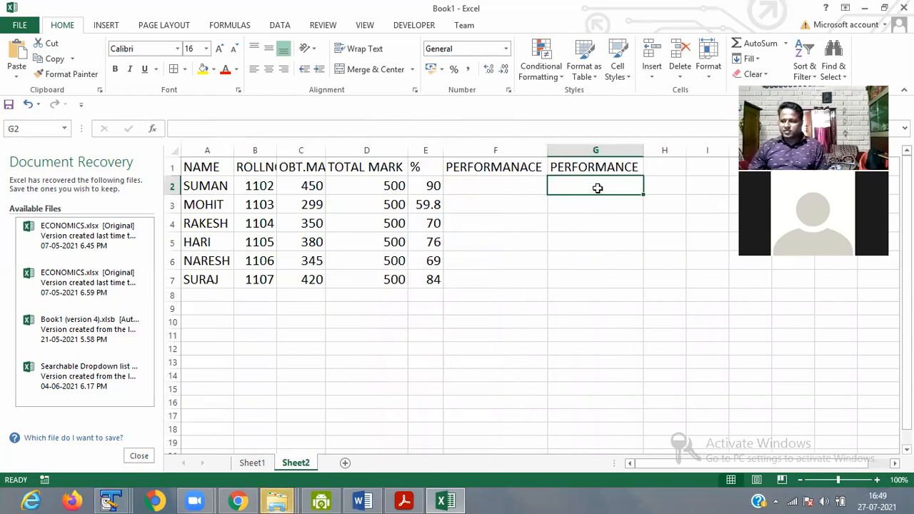
left_click(204, 125)
type("=")
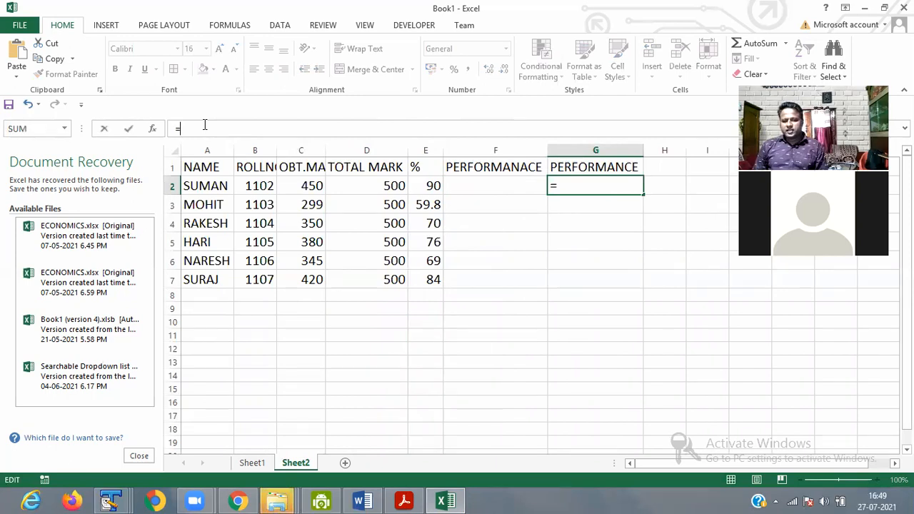
type("I")
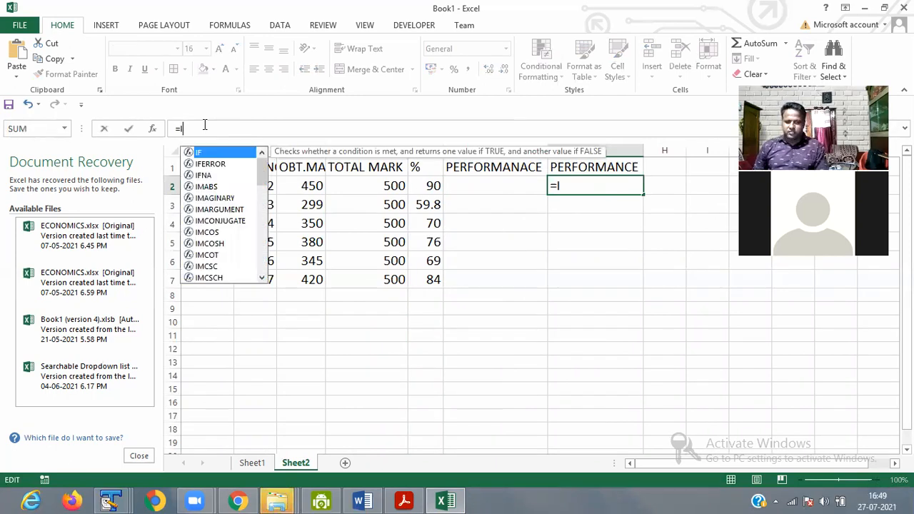
type("F")
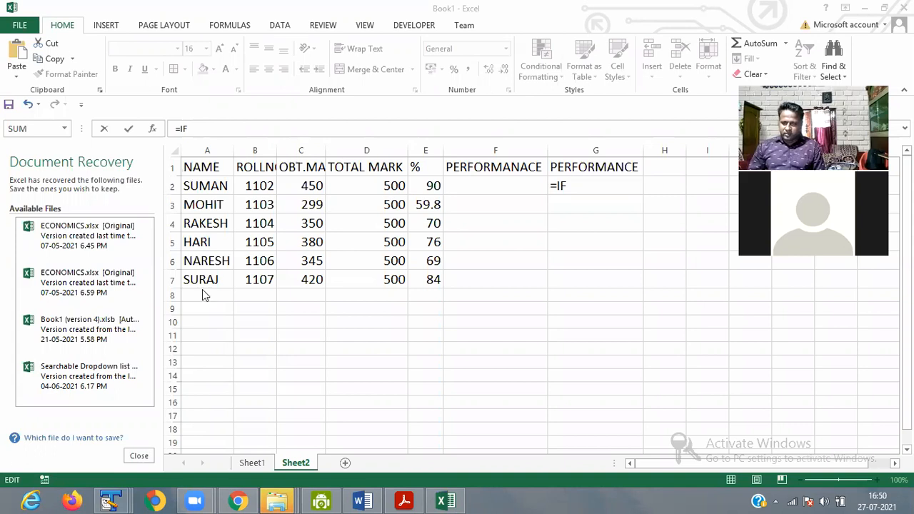
left_click(200, 129)
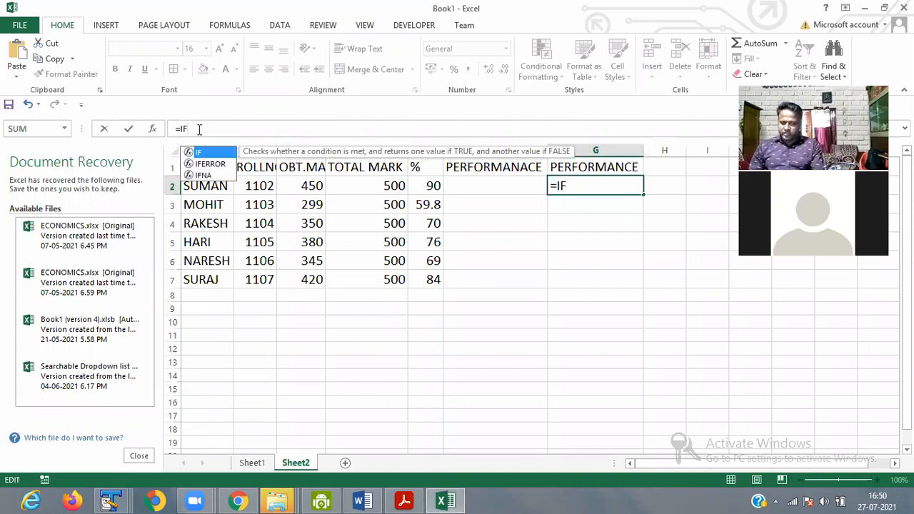
type("(")
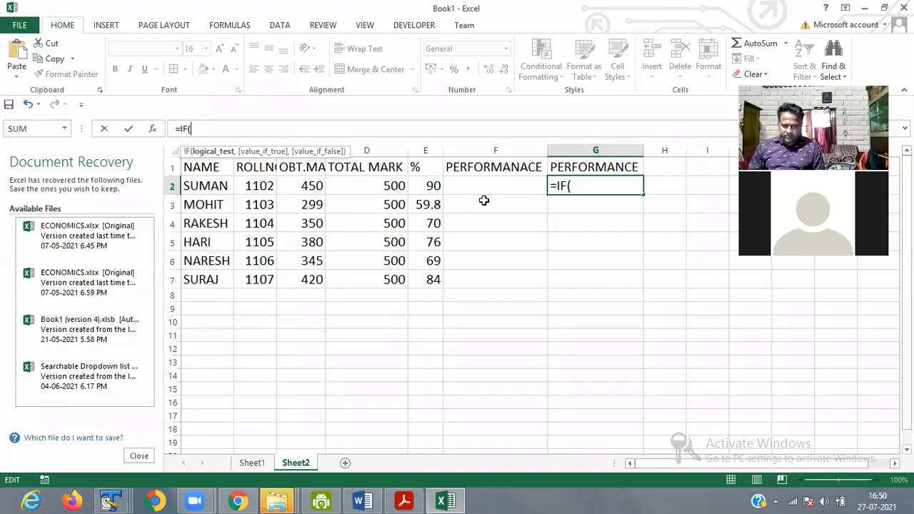
type("C")
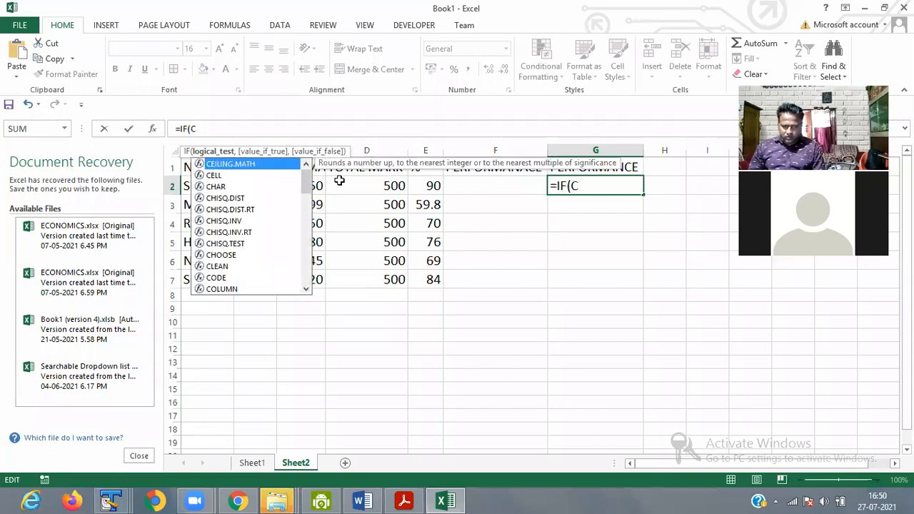
type("2")
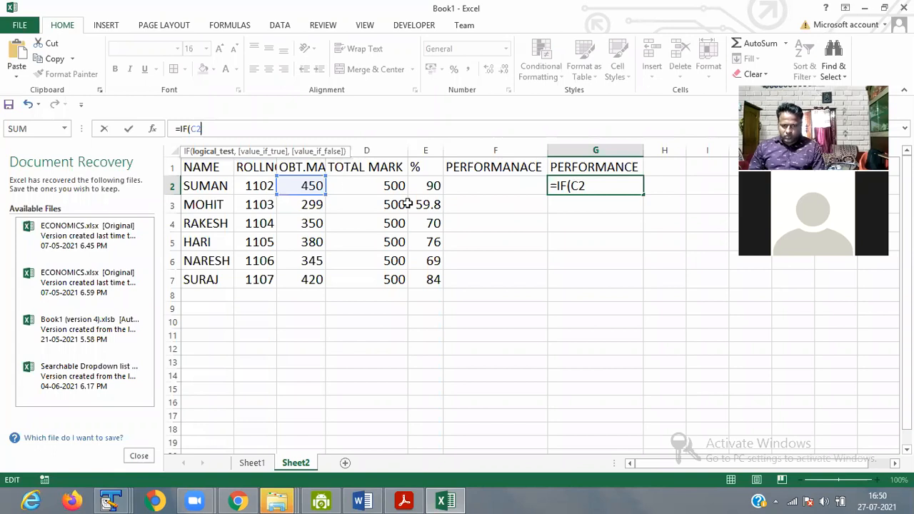
type("<60")
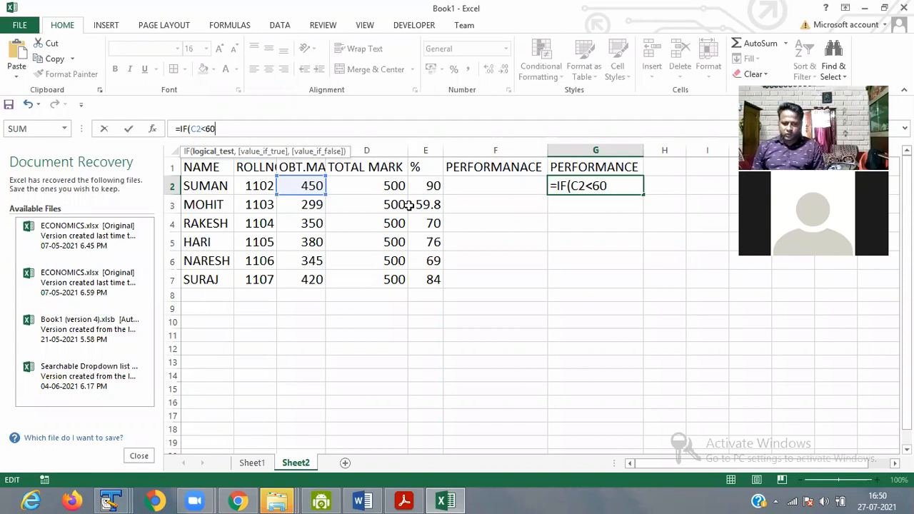
Step: Add "AVERAGE" as the value if true in the G2 formula, followed by a comma for the next argument
left_click(610, 185)
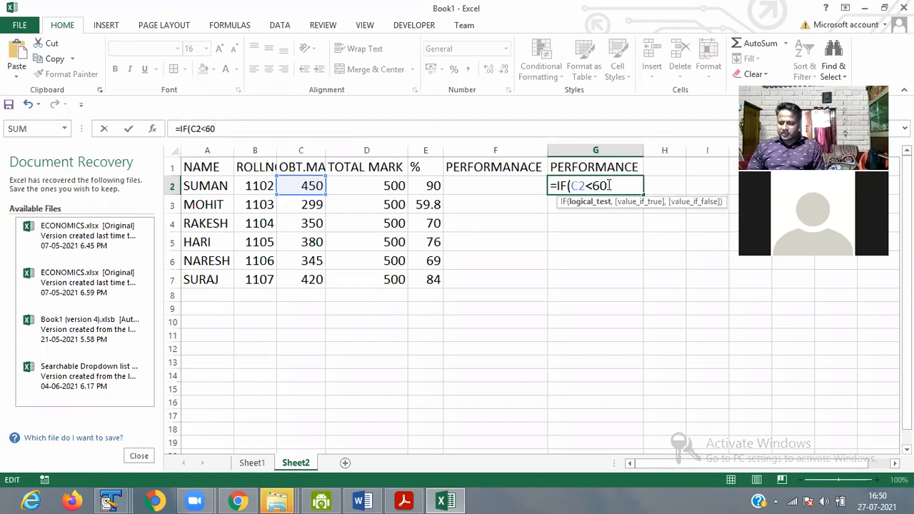
type(",\"\"")
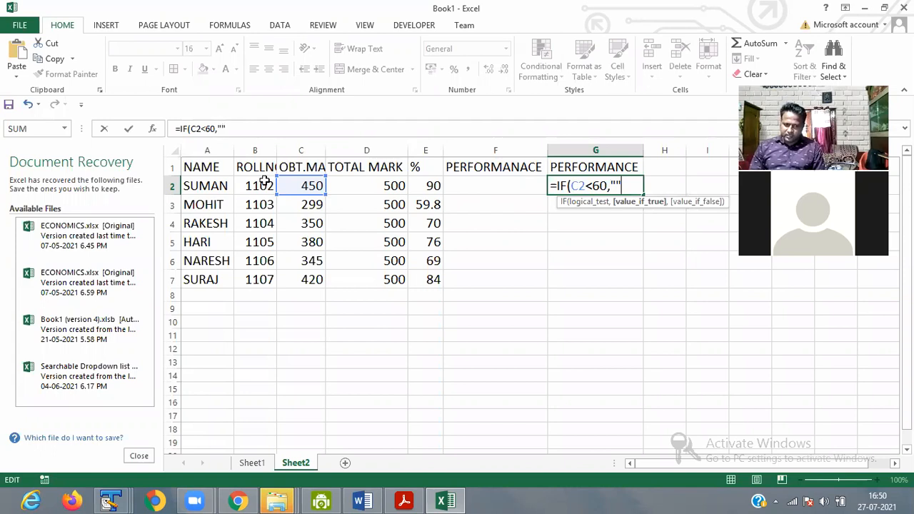
left_click(346, 134)
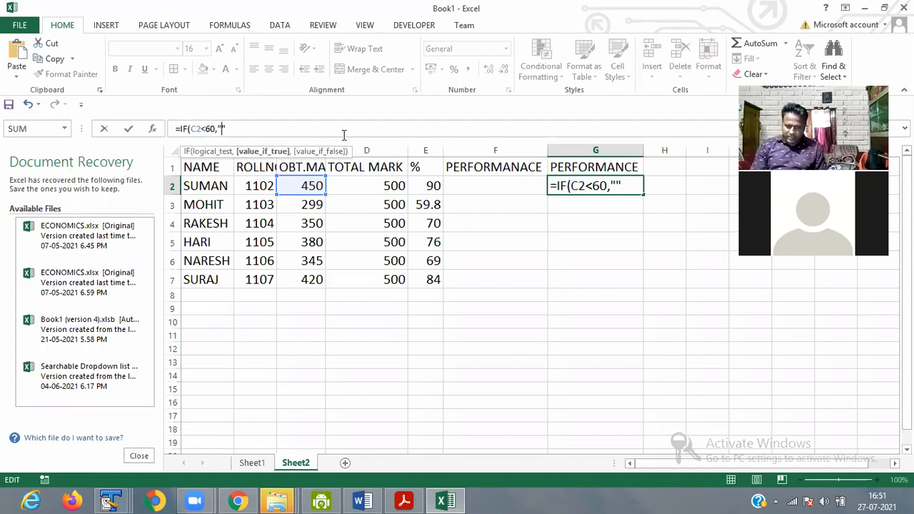
type("a")
key("BackSpace")
type("AB")
key("BackSpace")
type("VERAGE")
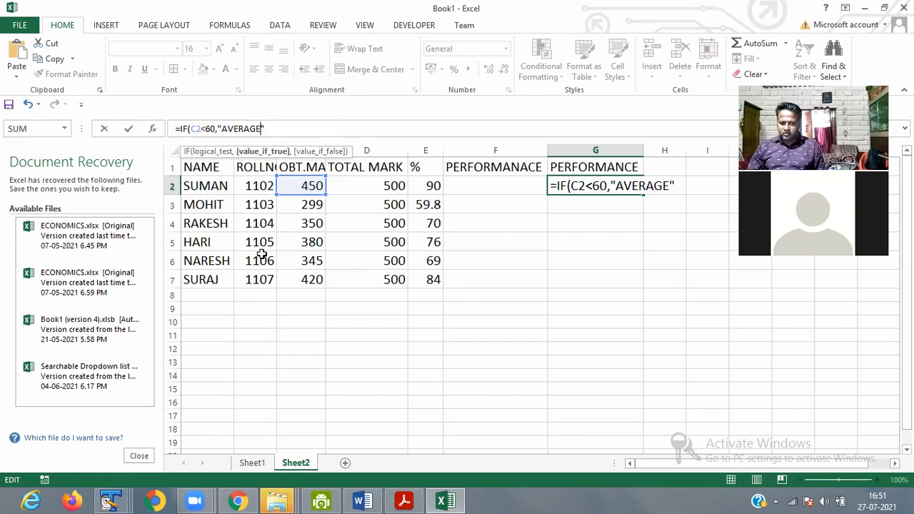
type(",")
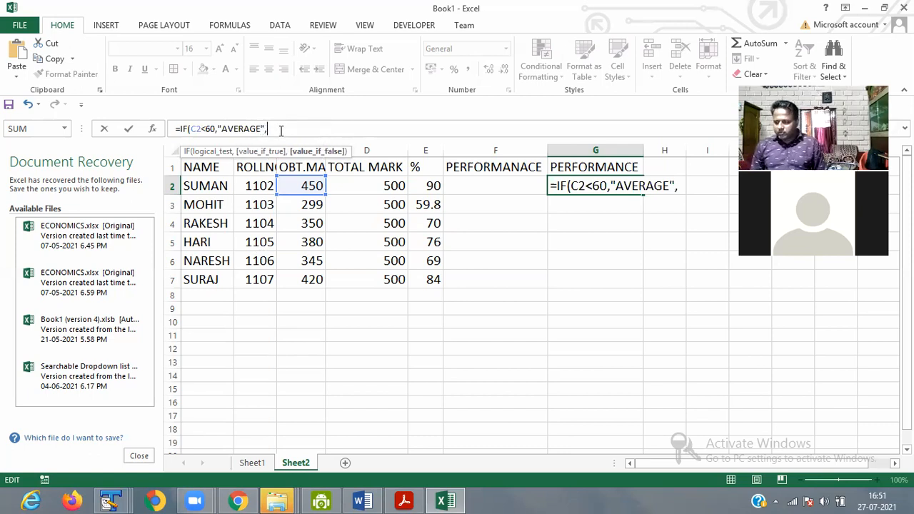
Step: Start a nested IF as the value if false and change the first test's cell reference to E2
type("I")
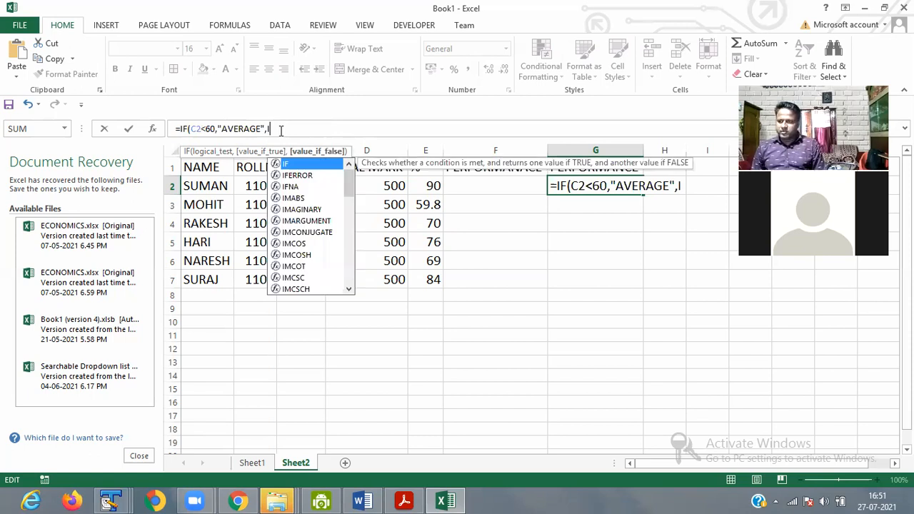
type("F")
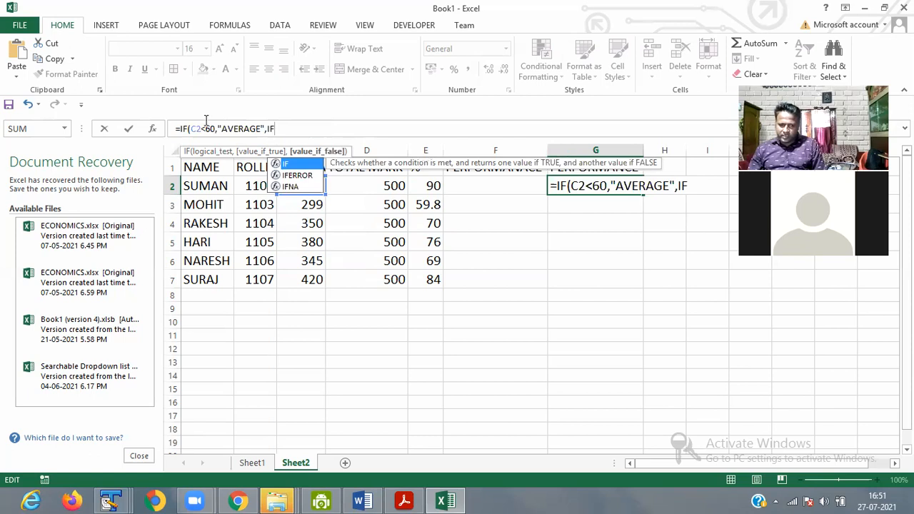
left_click(204, 151)
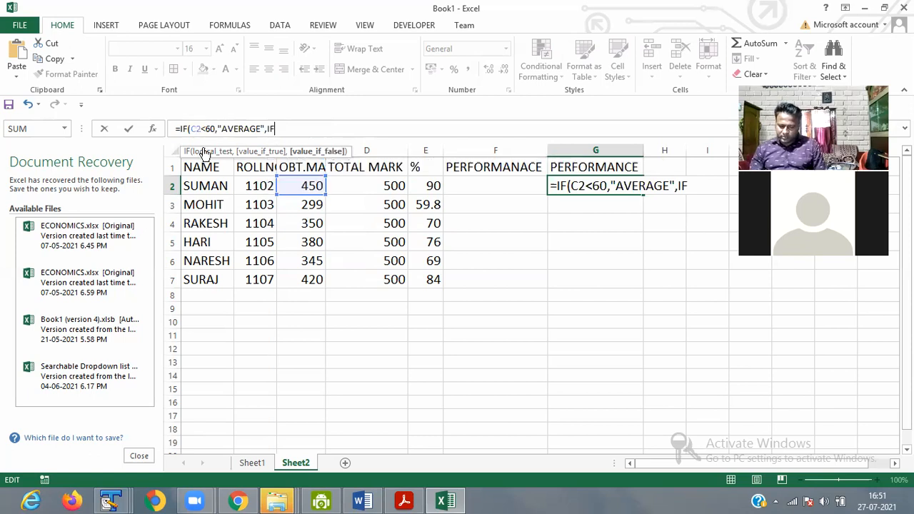
type("E")
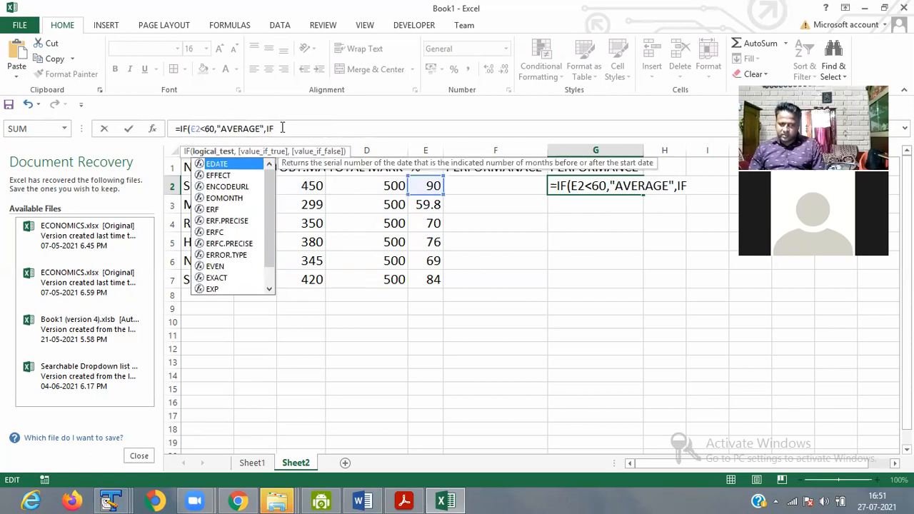
left_click(282, 129)
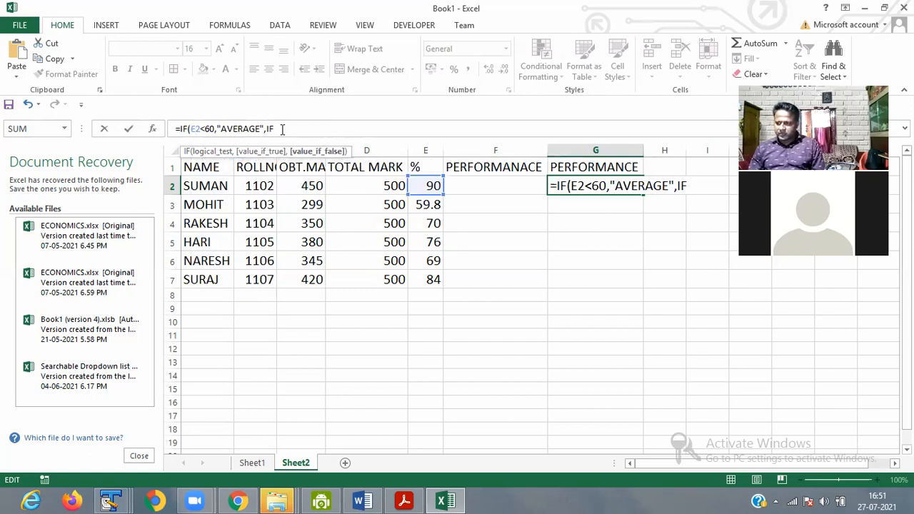
Step: Give the nested IF in G2 the test E2<80 with "GOOD" as its value if true
type("IF(")
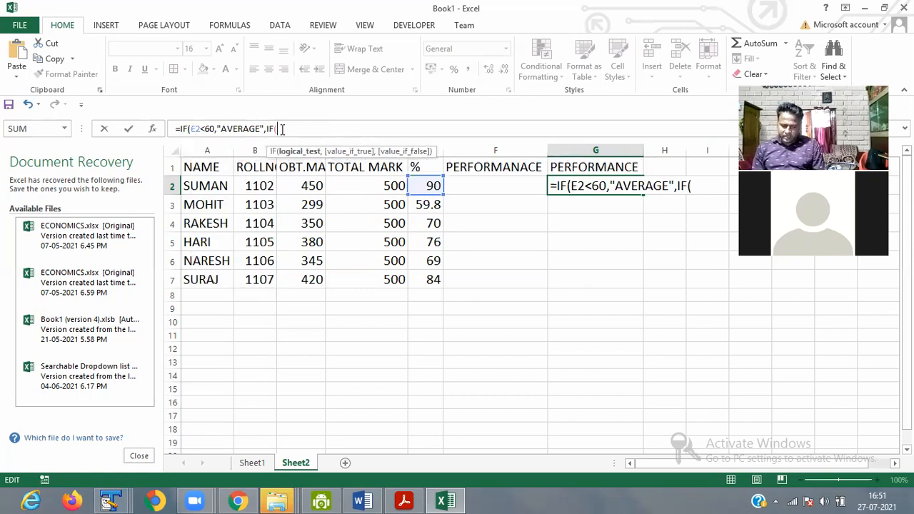
type("E2")
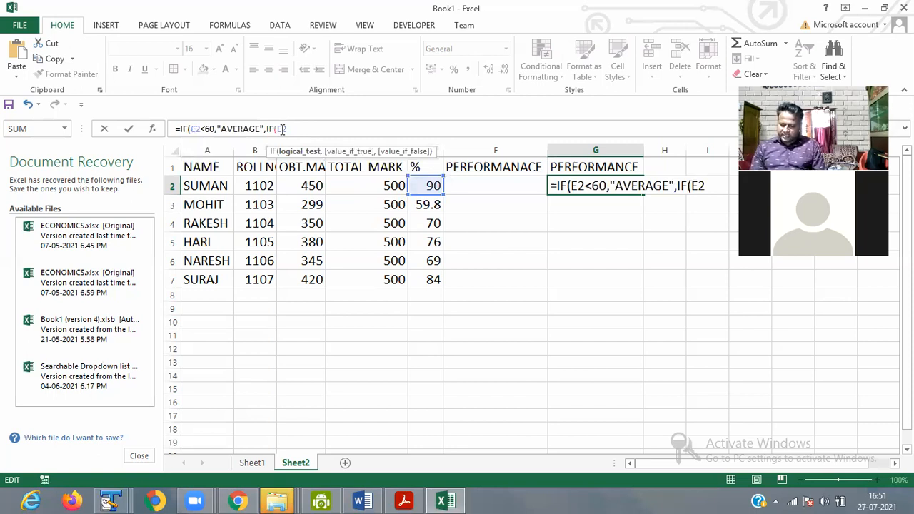
type("<80")
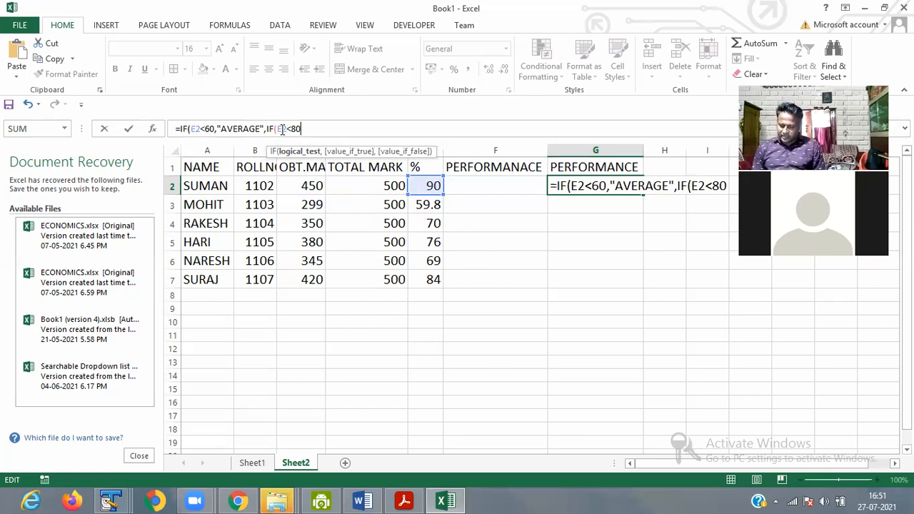
type(",")
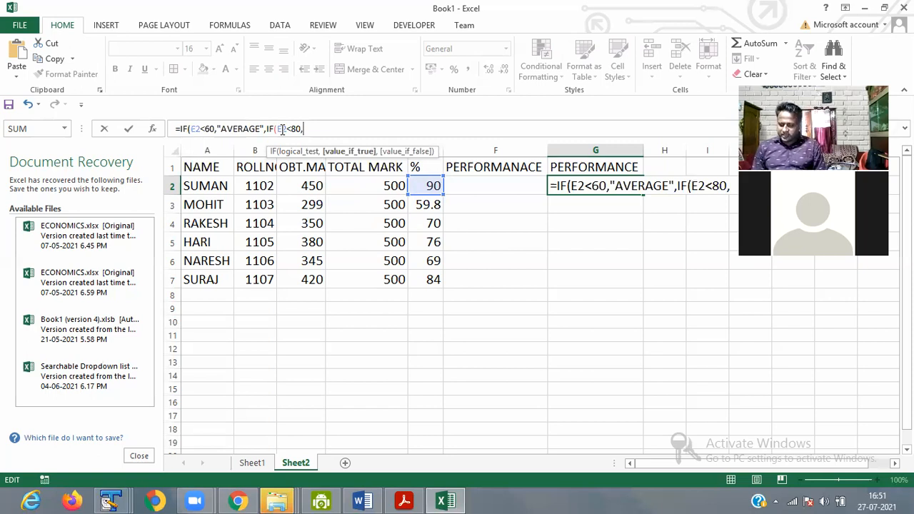
type("\"")
type("\"")
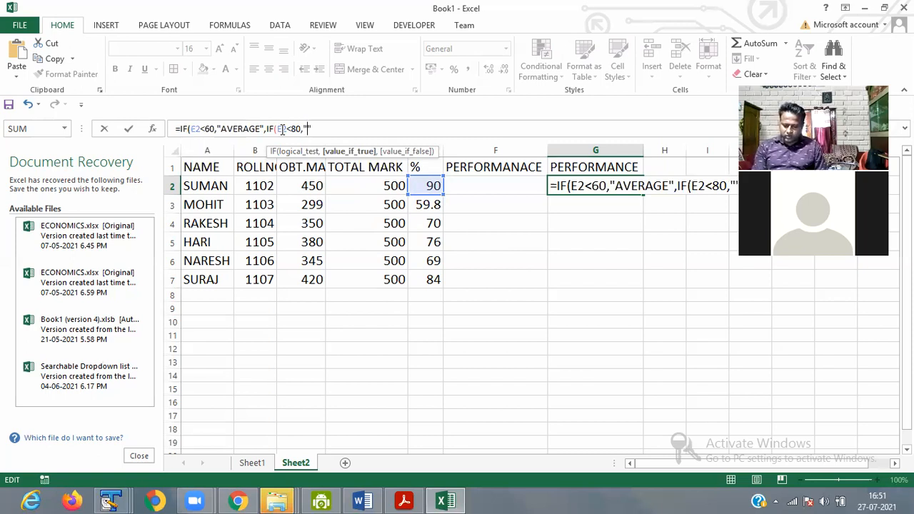
type("g")
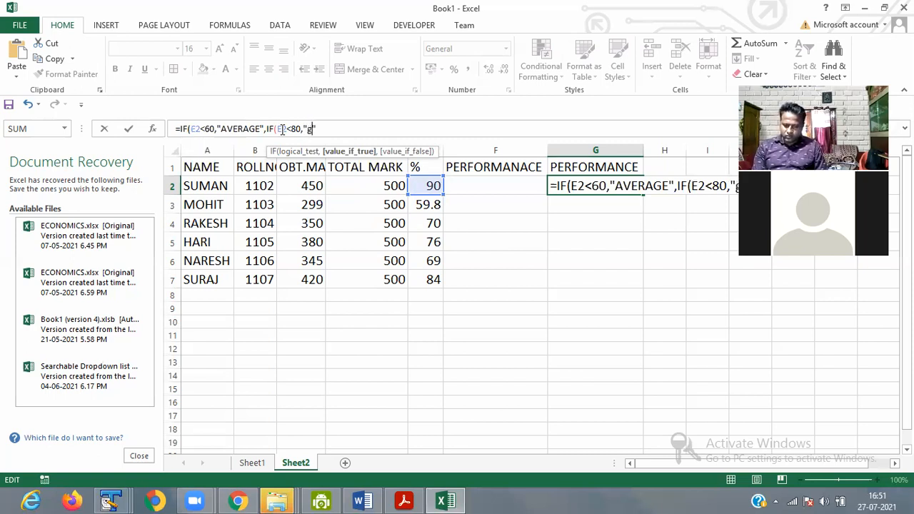
key("BackSpace")
type("GOOD")
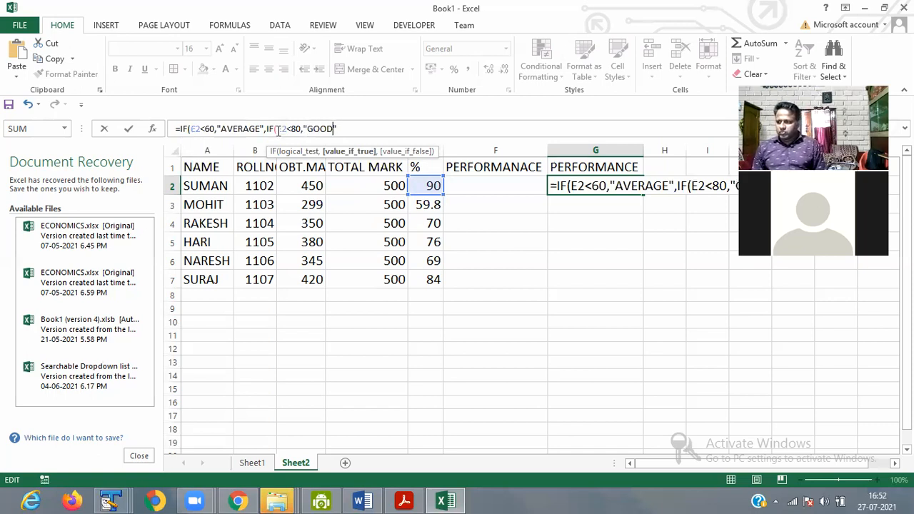
key("Right")
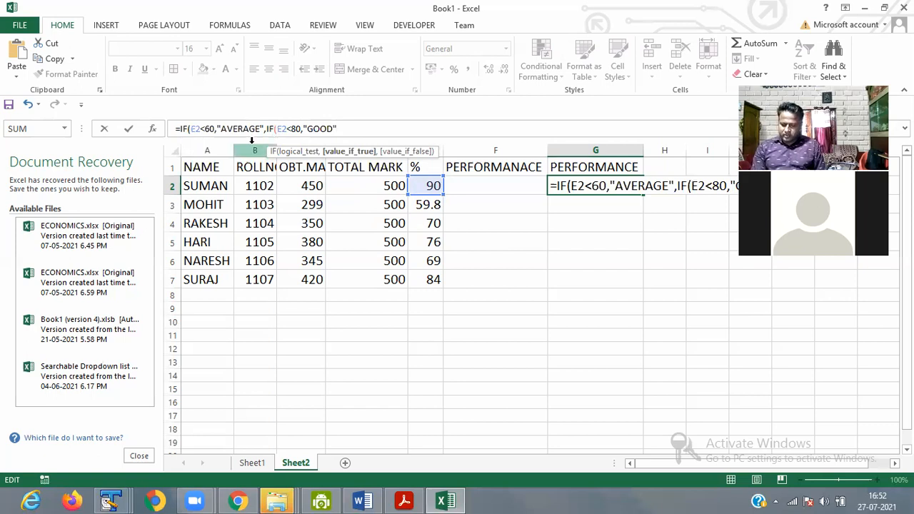
Step: Nest a third IF in the G2 formula with the logical test E2>=80
type(",IF")
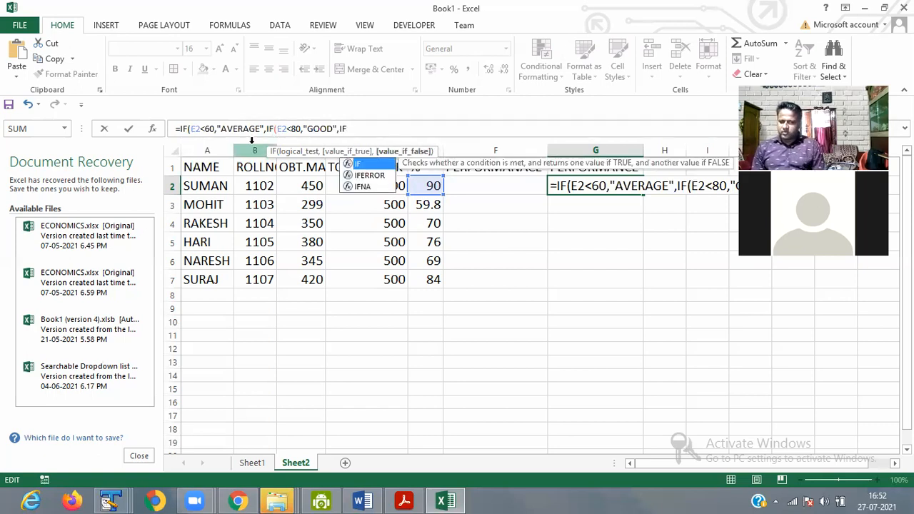
type("(")
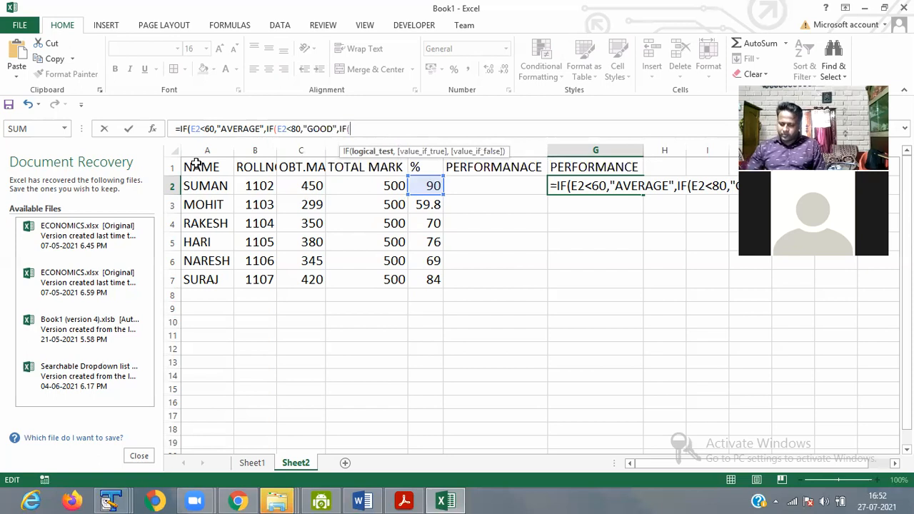
type("(")
key("BackSpace")
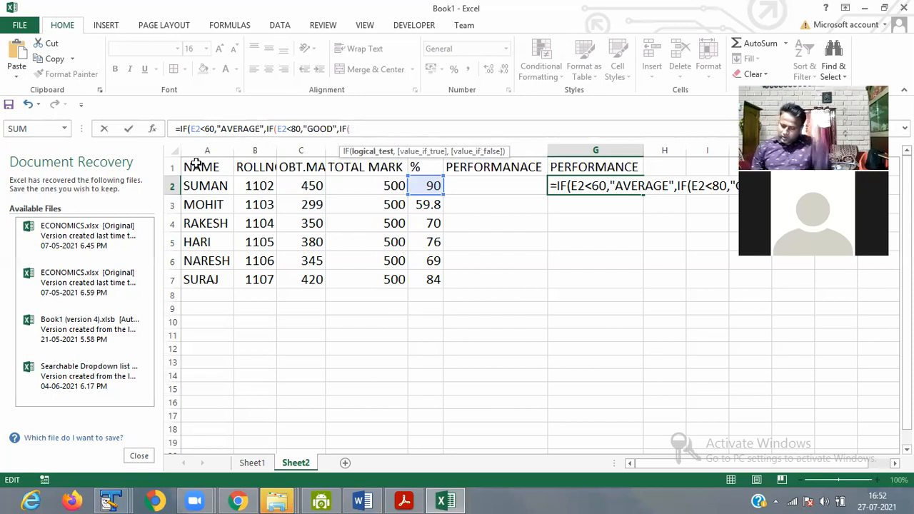
type("E2")
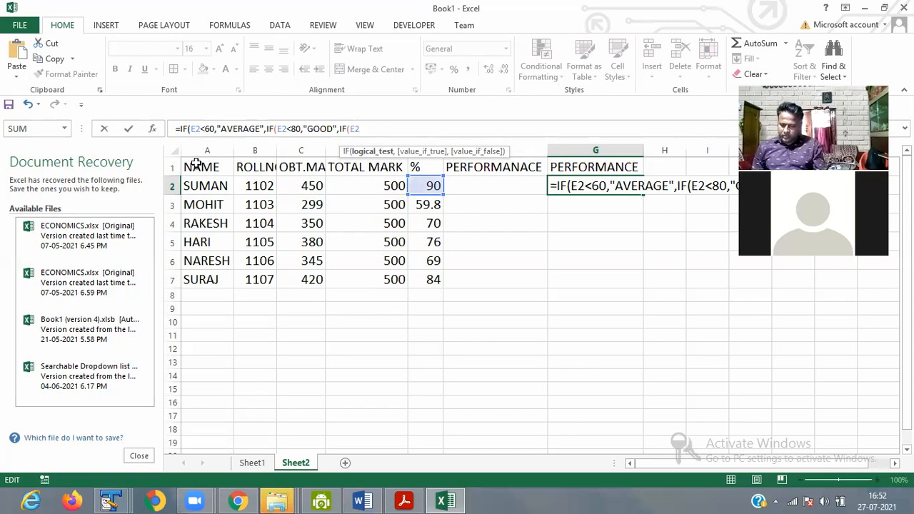
type(">")
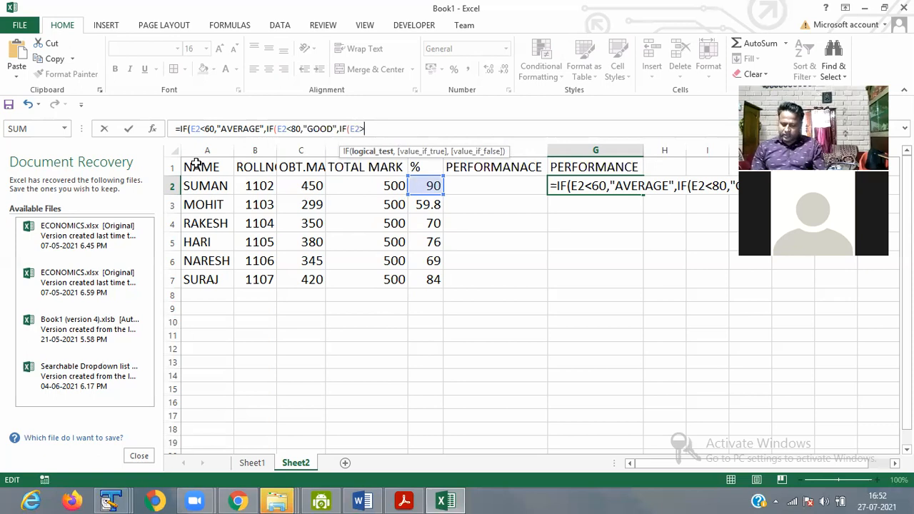
type("=8")
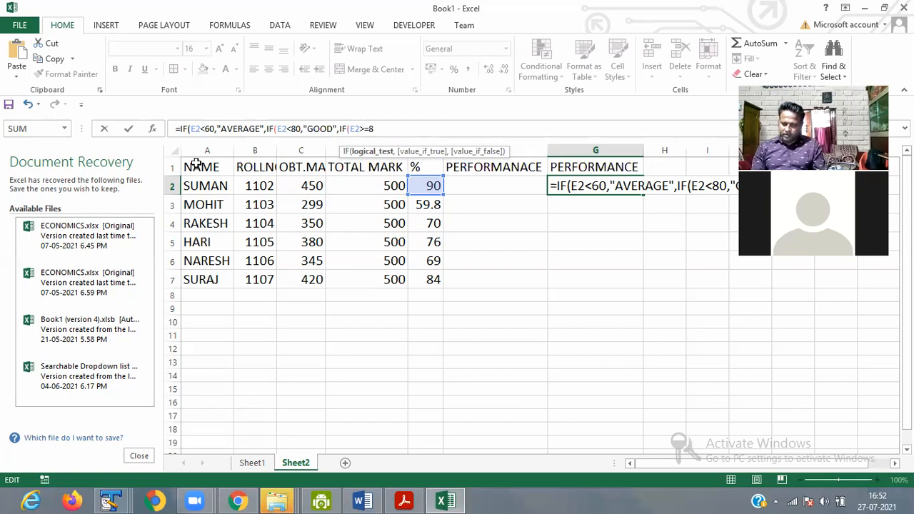
type("0,")
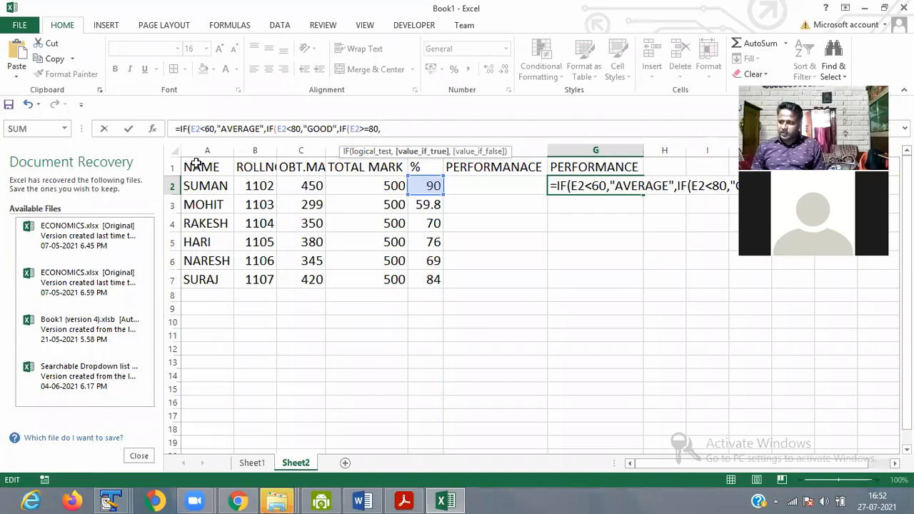
Step: Enter "EXCELLENT" as the value if true of the third IF in the G2 formula
type("\"\"")
key("Left")
type("eX")
key("BackSpace")
key("BackSpace")
type("EXCELLENT")
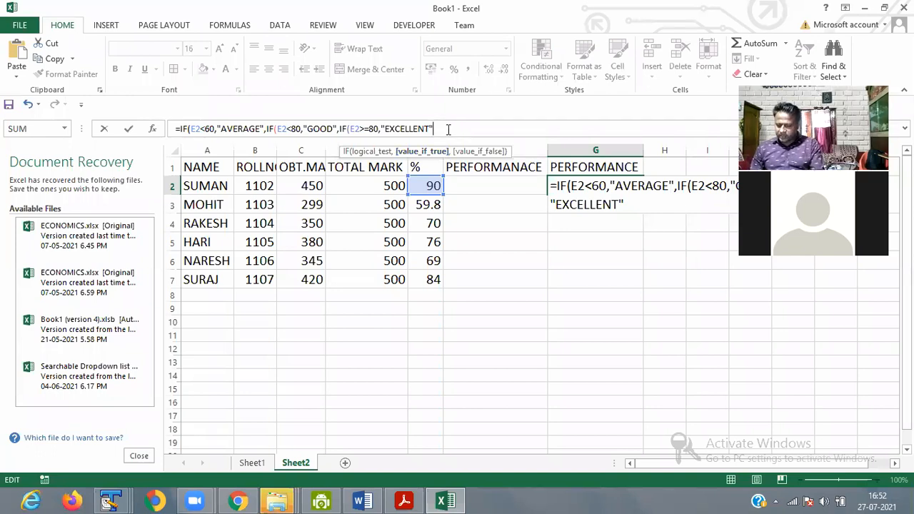
Step: Close all three brackets of the nested IF formula in G2, enter it, and fill it down to G7
type(")")
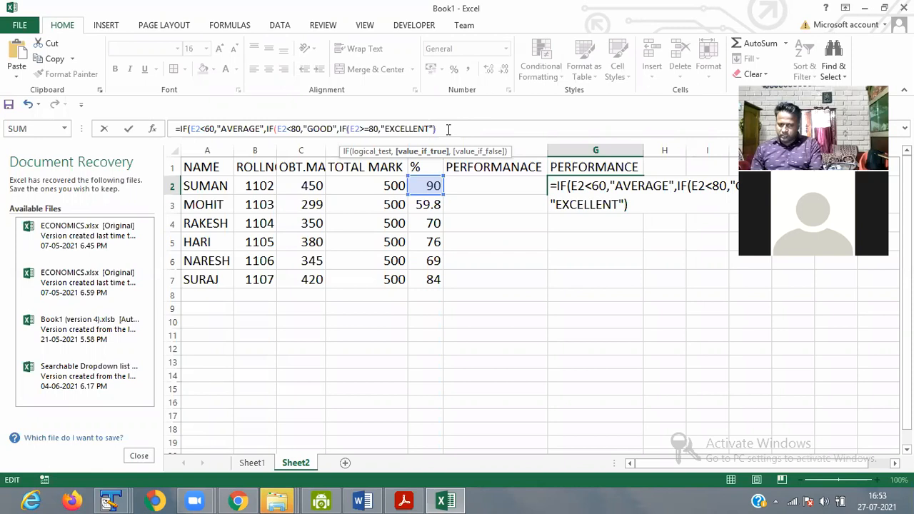
type("))")
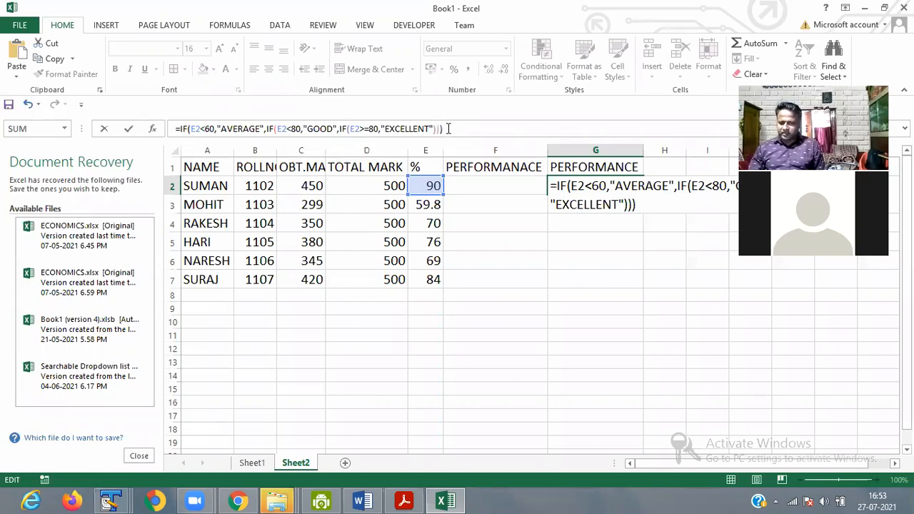
key("Return")
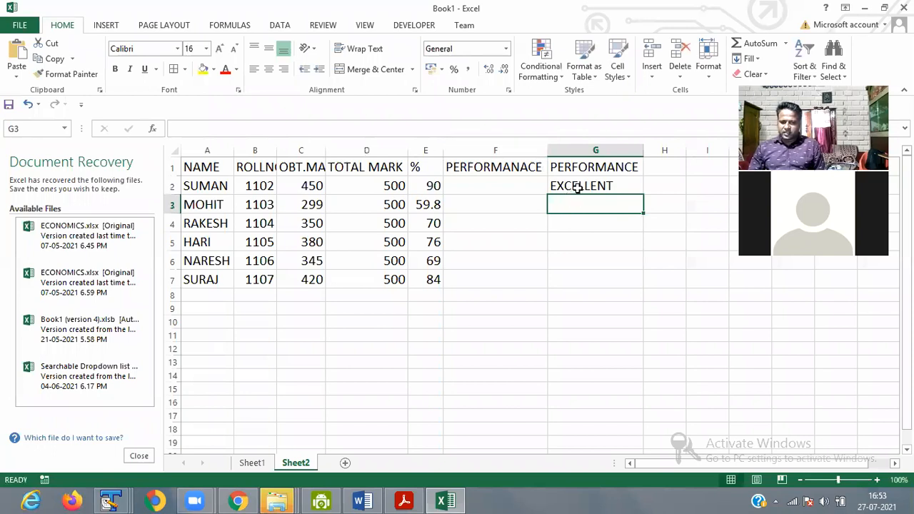
key("Up")
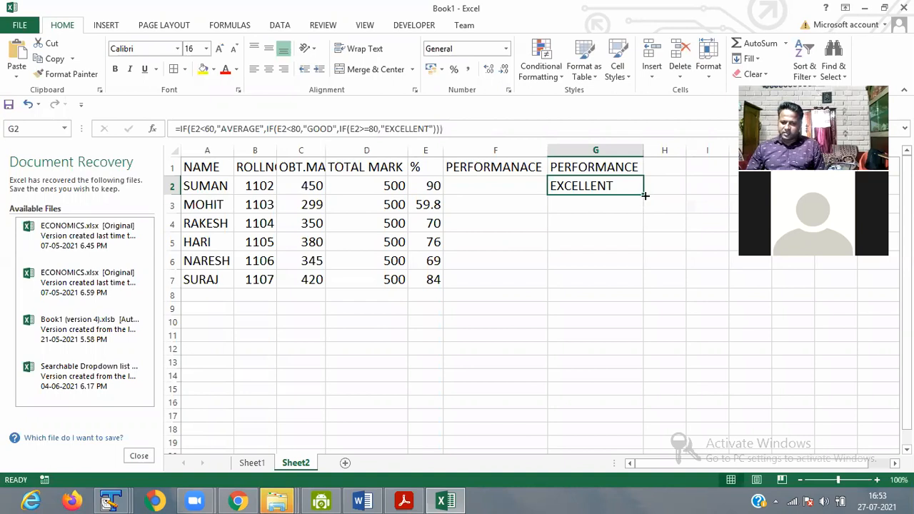
left_click_drag(645, 195, 626, 282)
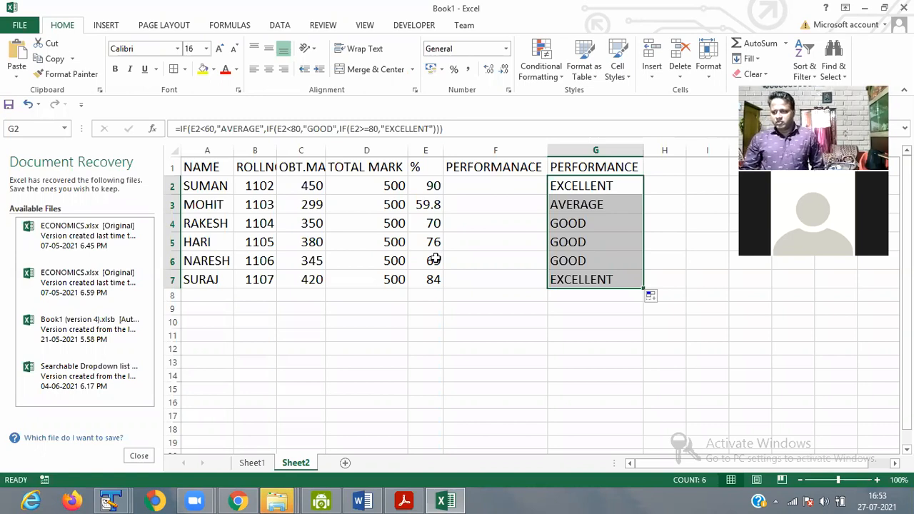
left_click(427, 325)
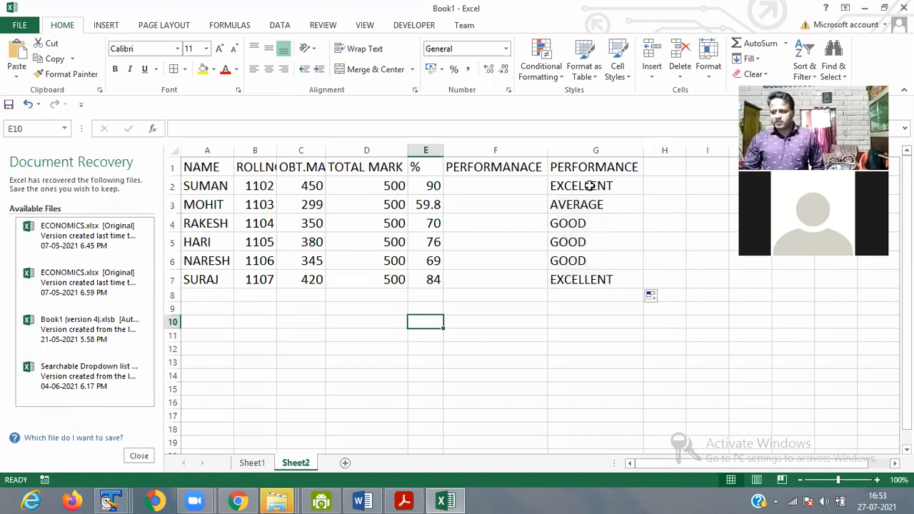
Step: Start a Text That Contains highlight rule on G2:G7 for the text "EXCELLENT"
left_click_drag(590, 186, 595, 278)
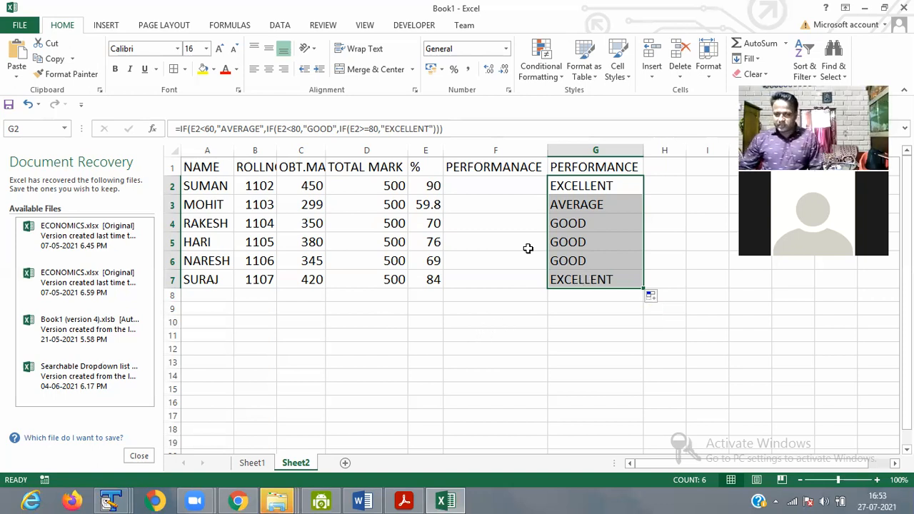
left_click(564, 79)
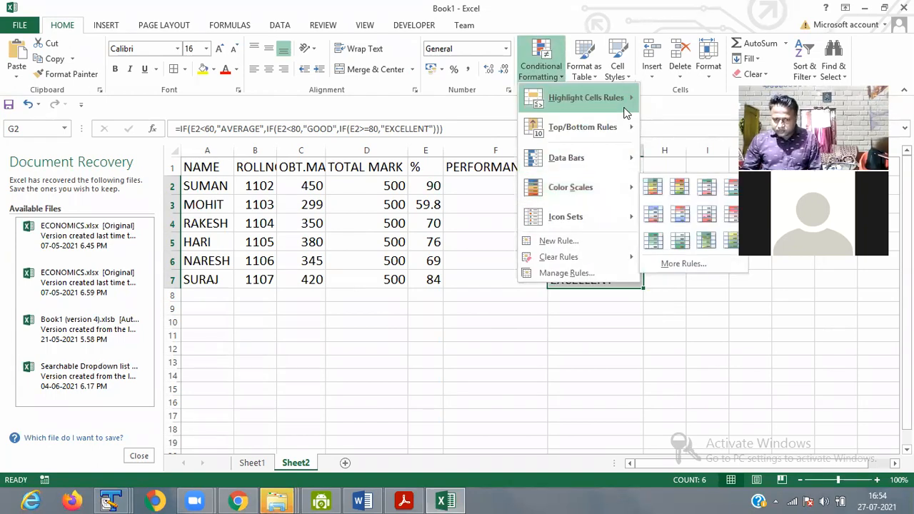
mouse_move(622, 110)
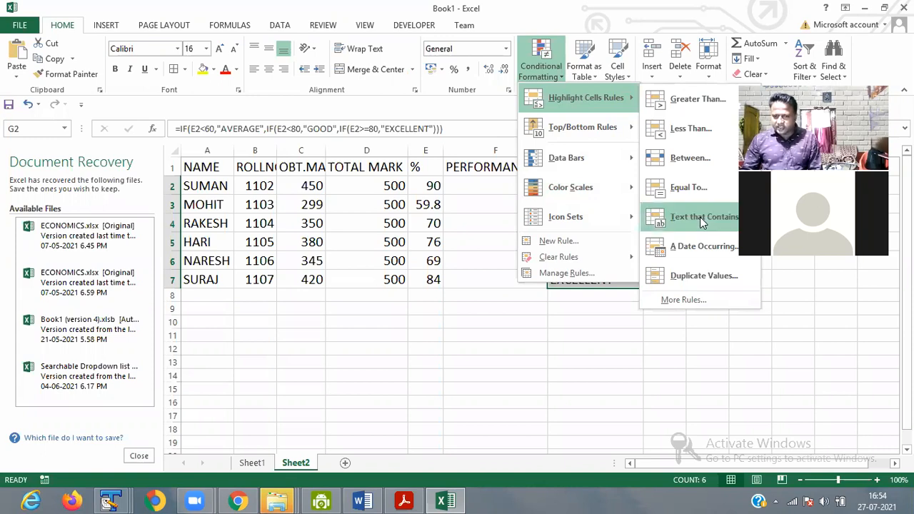
key("Escape")
key("Escape")
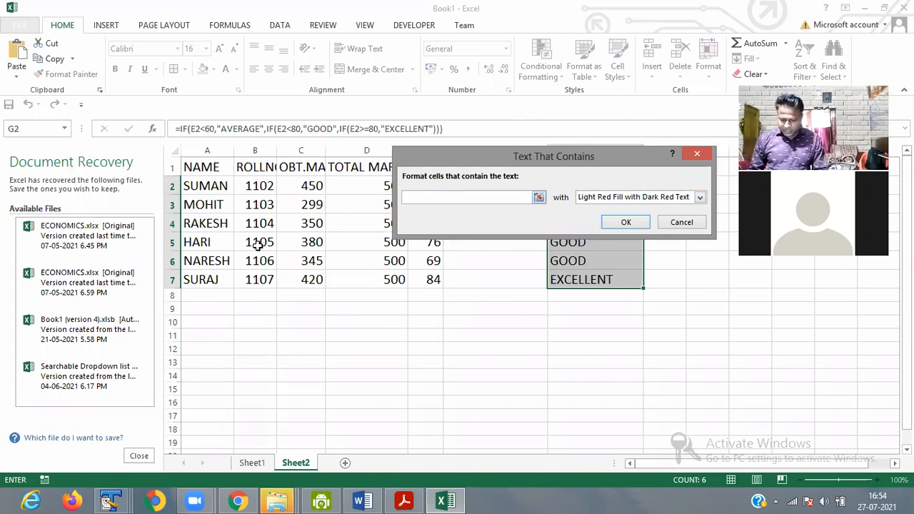
type("E")
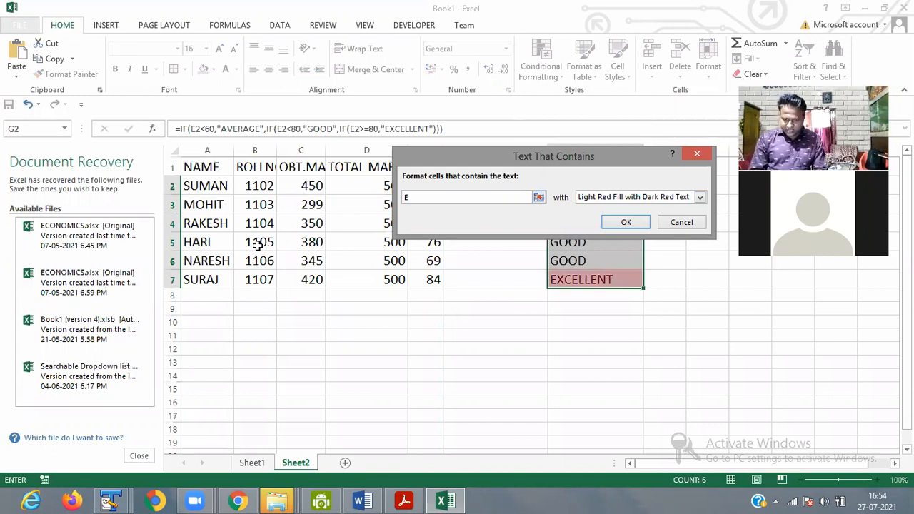
type("XCELLENT")
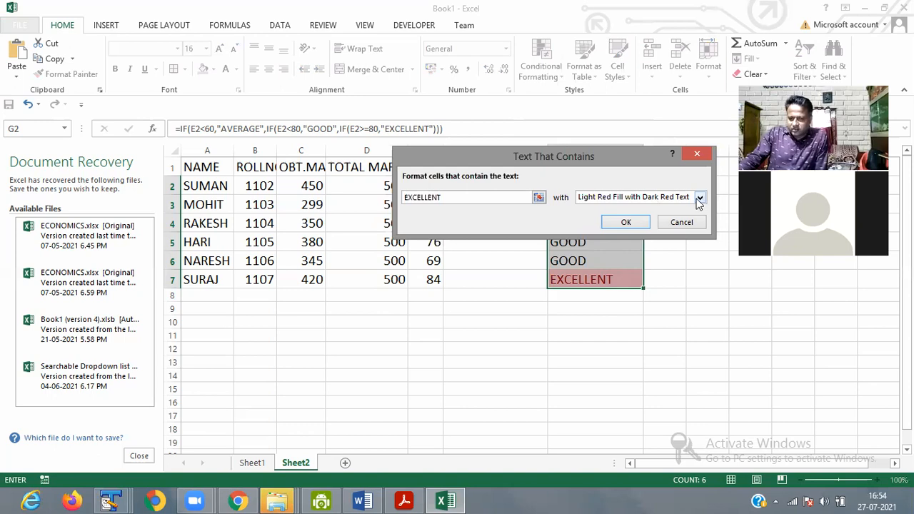
Step: Apply the EXCELLENT rule using the format Green Fill with Dark Green Text
left_click(699, 200)
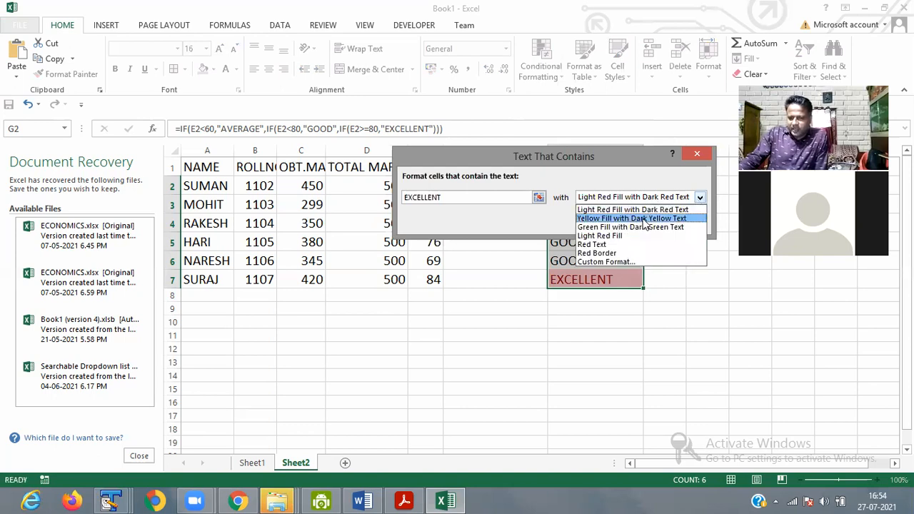
left_click(643, 219)
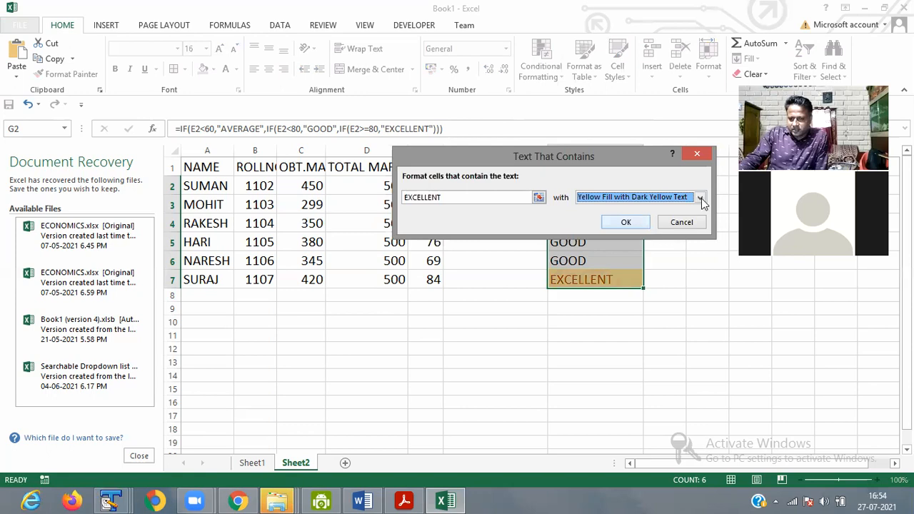
left_click(701, 198)
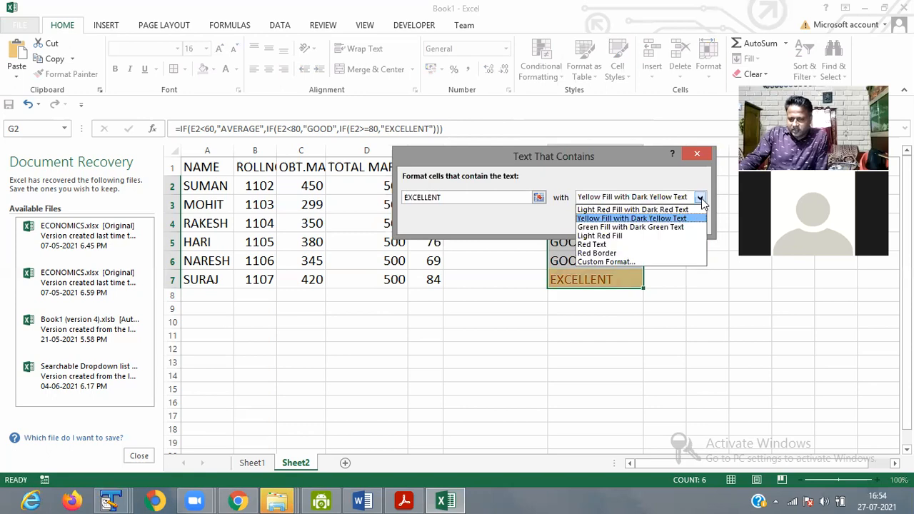
left_click(614, 228)
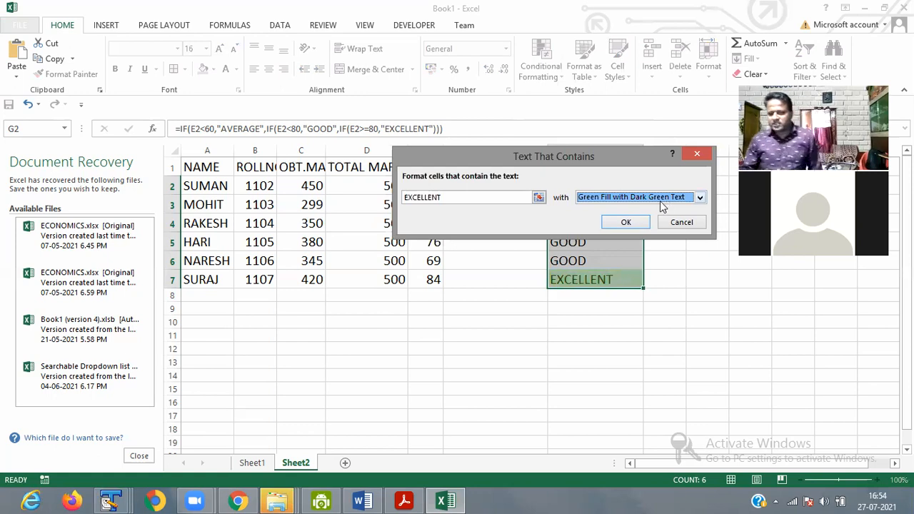
left_click(627, 223)
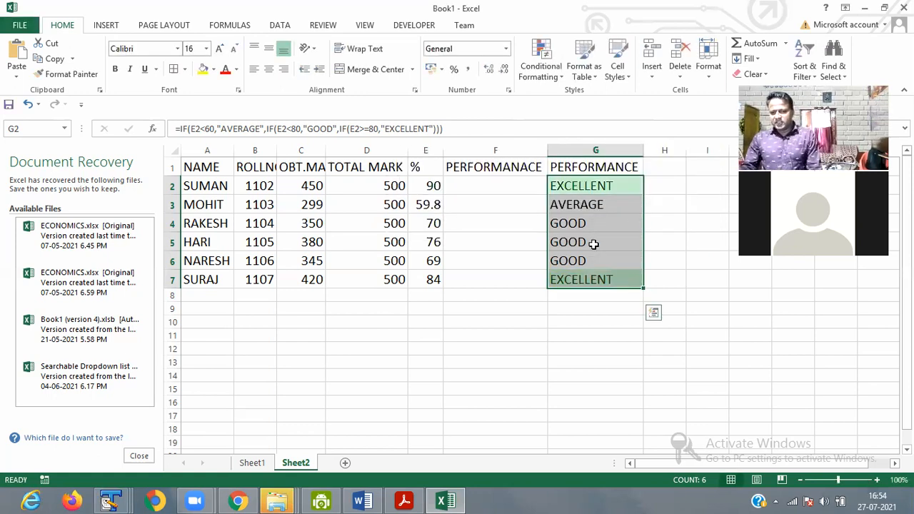
left_click(597, 224)
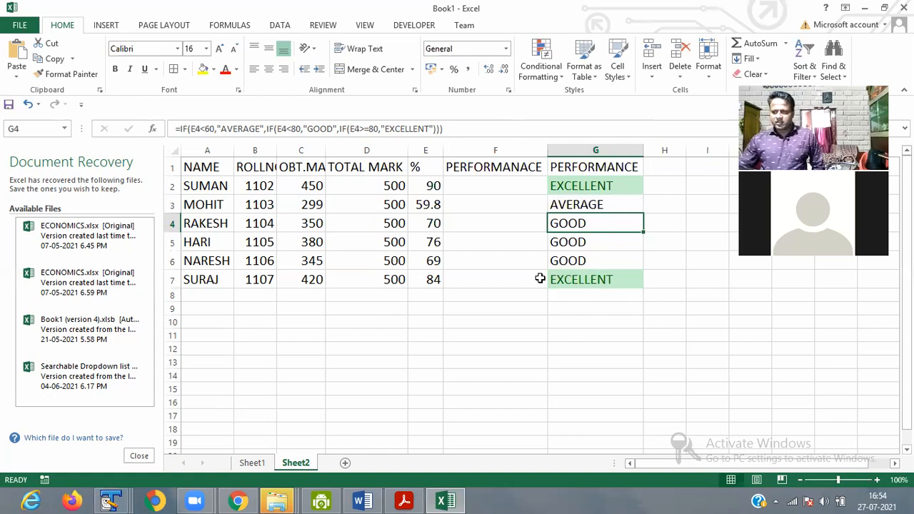
Step: Select the performance results in G2:G7
left_click(592, 185)
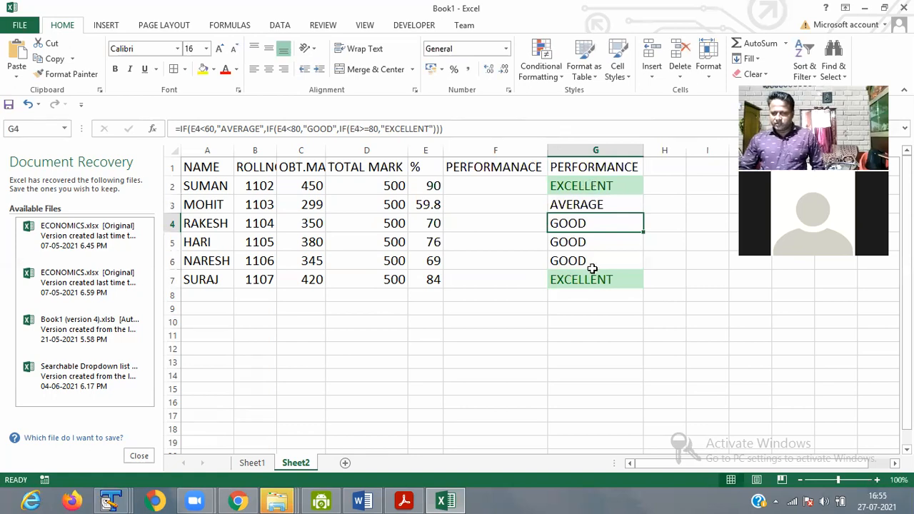
left_click(593, 282, "shift")
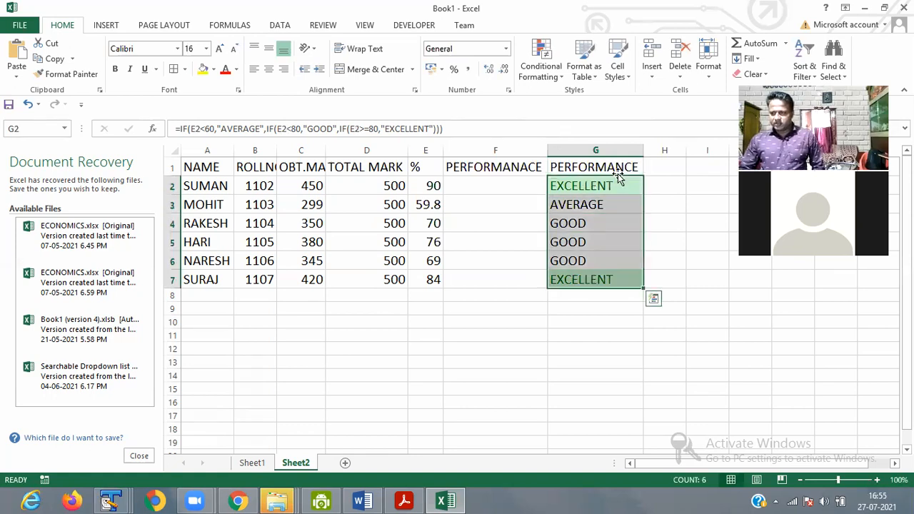
left_click(563, 80)
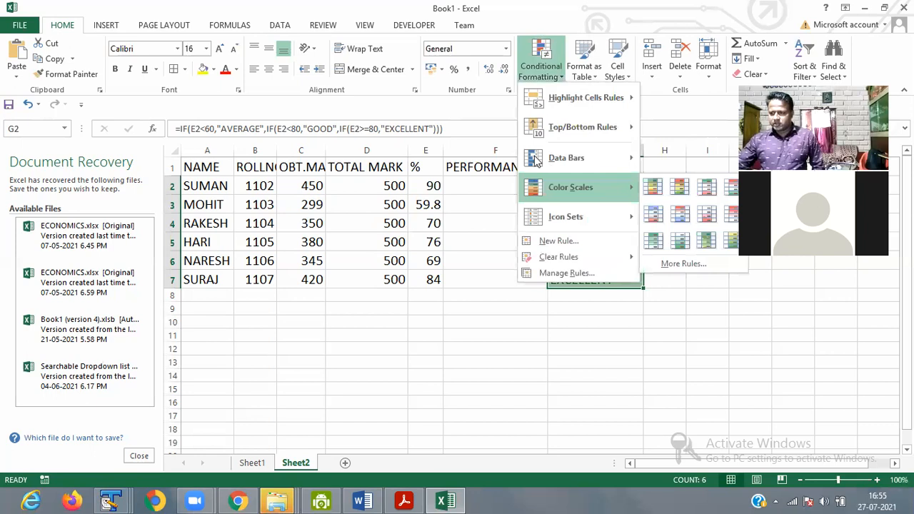
mouse_move(536, 160)
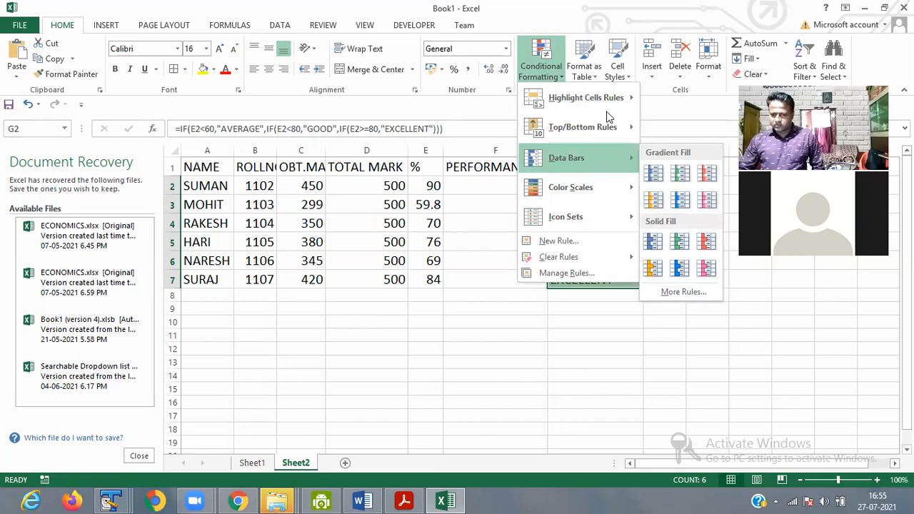
mouse_move(609, 107)
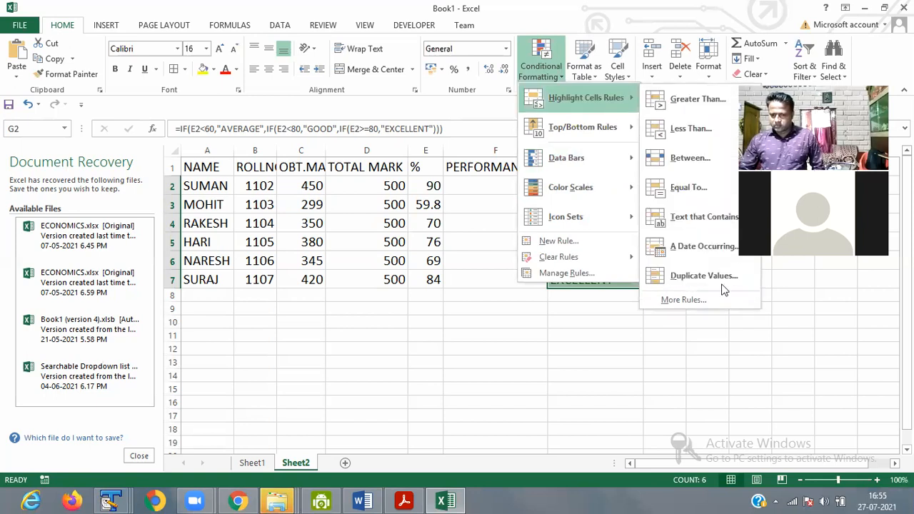
left_click(579, 273)
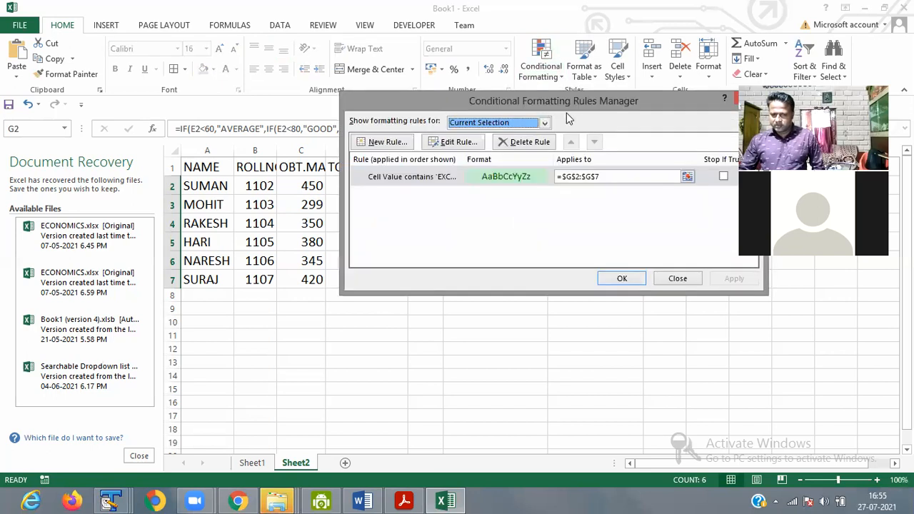
left_click_drag(578, 106, 517, 105)
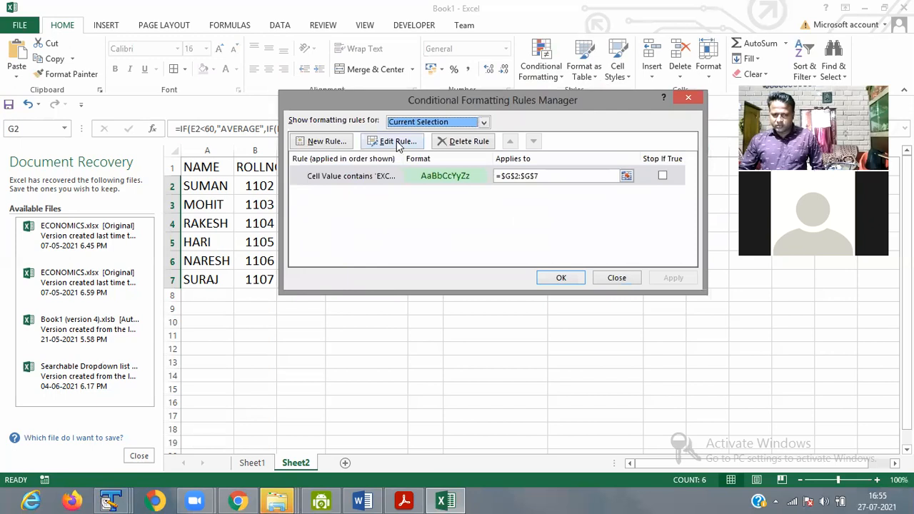
left_click(398, 141)
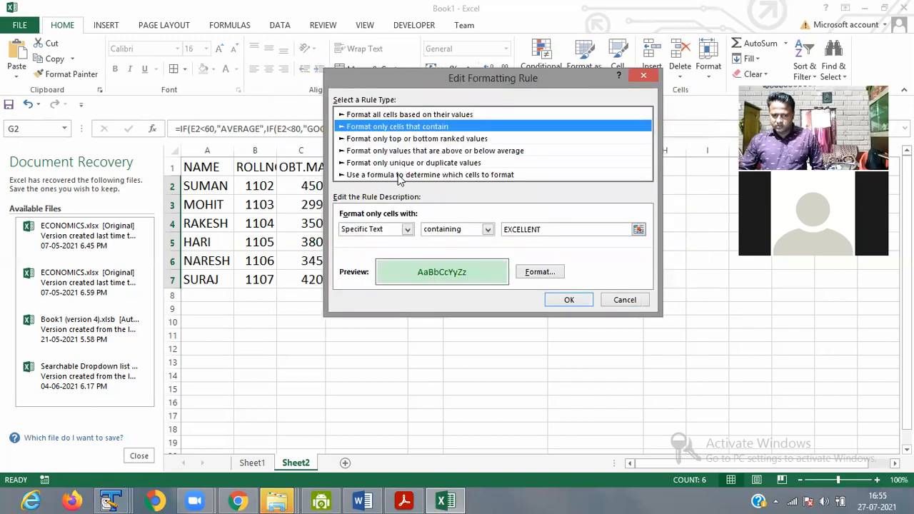
left_click(398, 175)
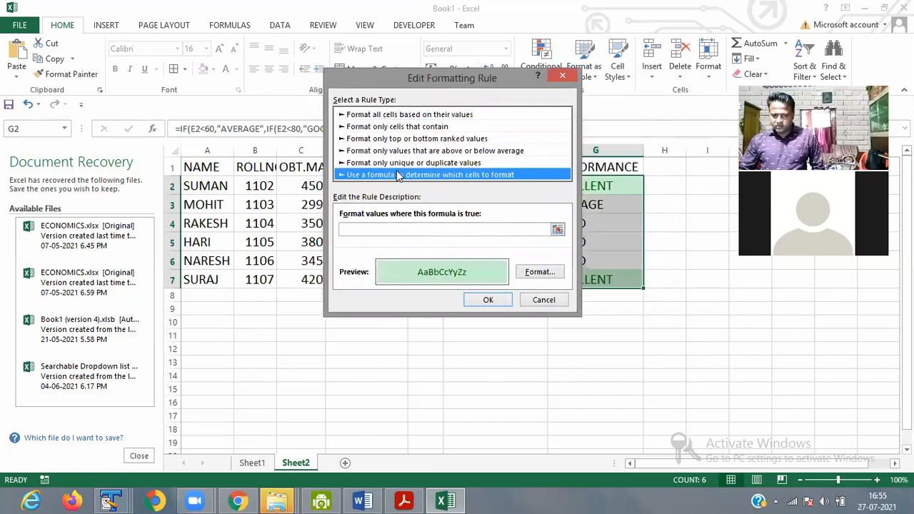
left_click(398, 116)
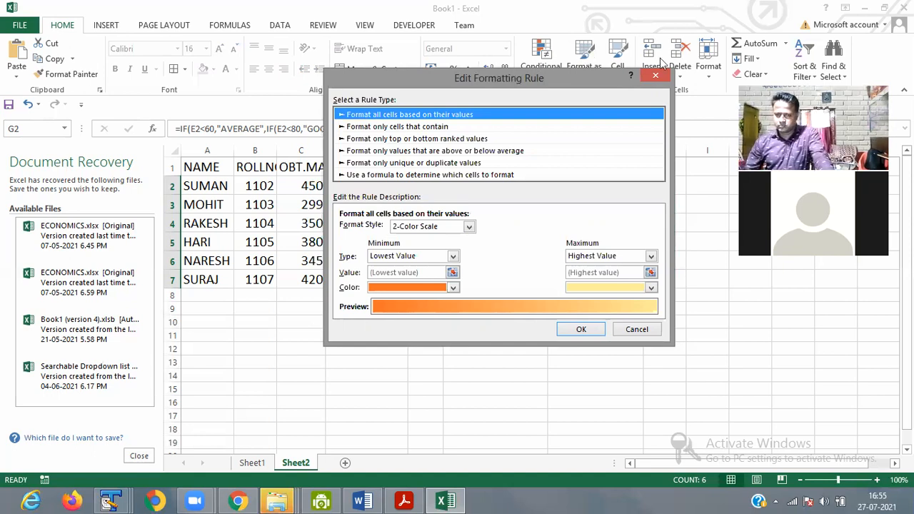
key("Escape")
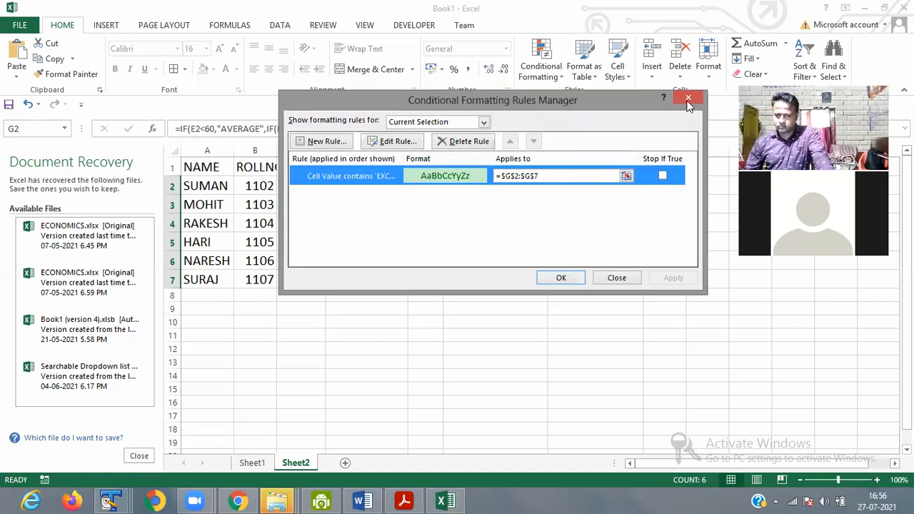
key("Escape")
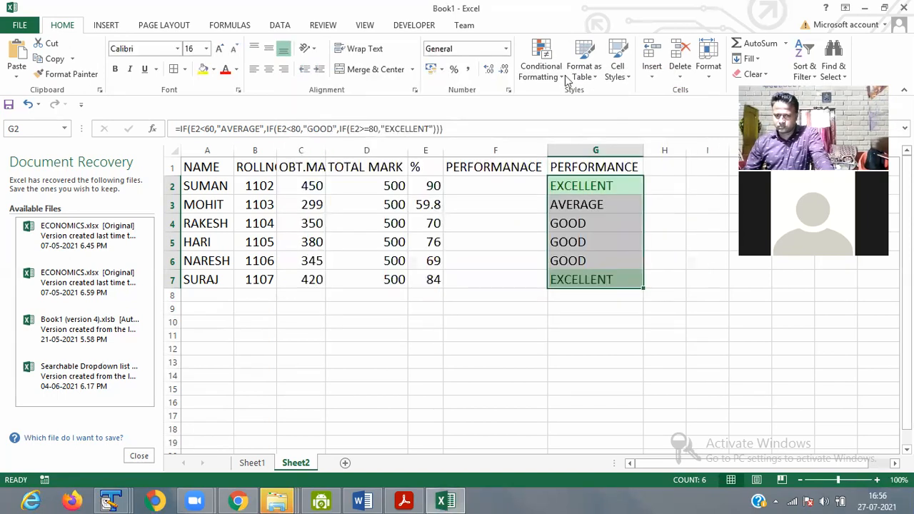
Step: Add a Text That Contains highlight rule to G2:G7 for "GOOD" with Yellow Fill with Dark Yellow Text
left_click(563, 75)
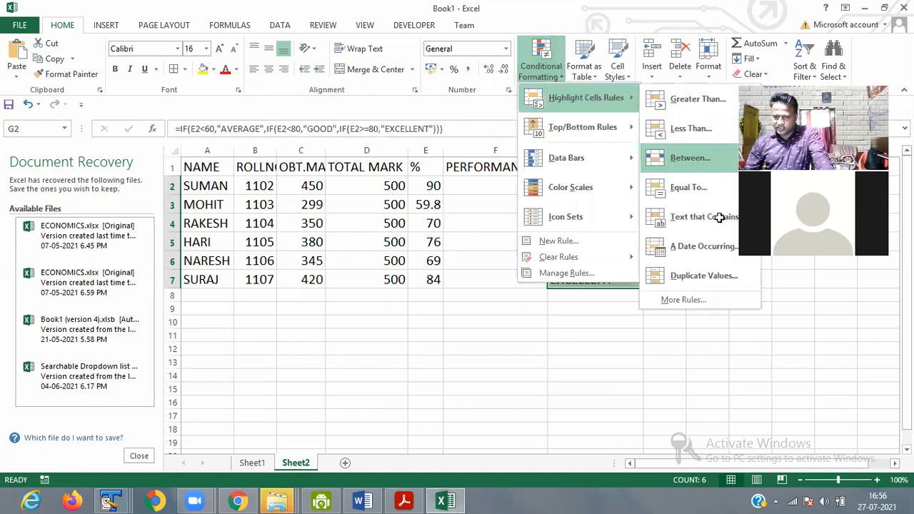
left_click(718, 215)
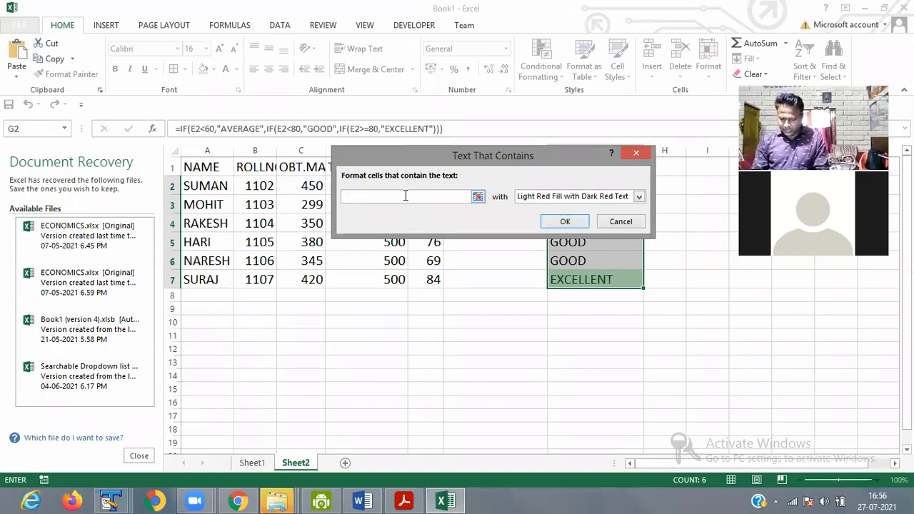
type("g")
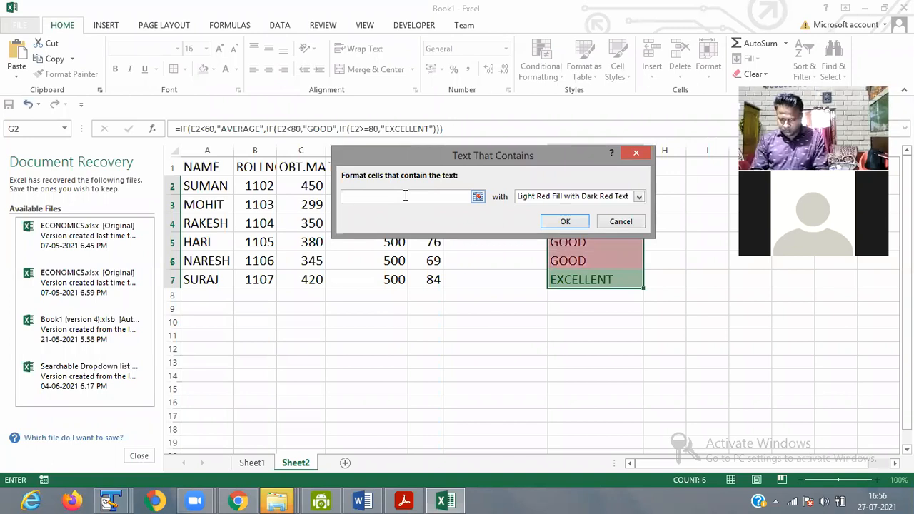
type("OOD")
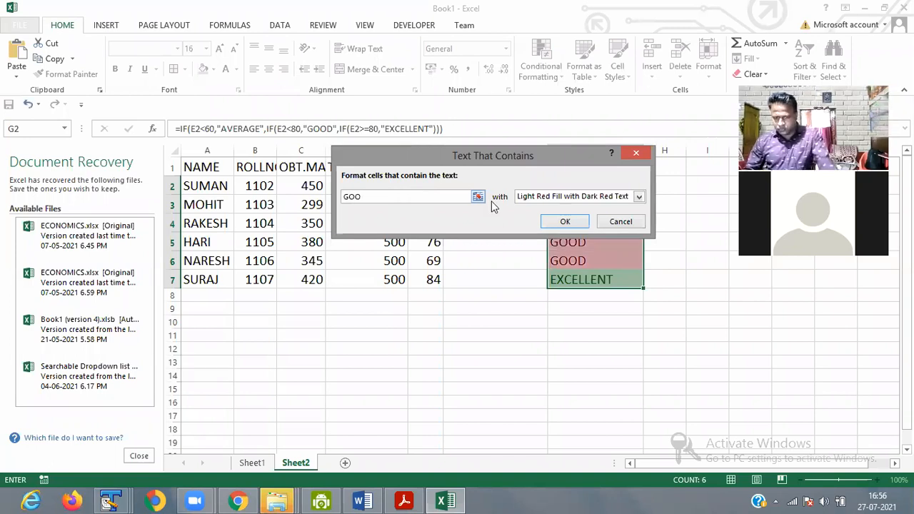
left_click(639, 197)
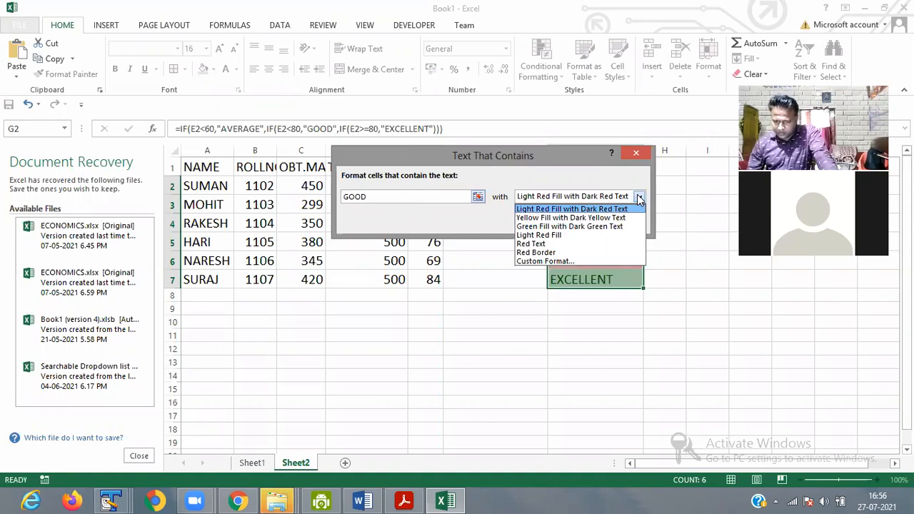
left_click(563, 218)
left_click(566, 221)
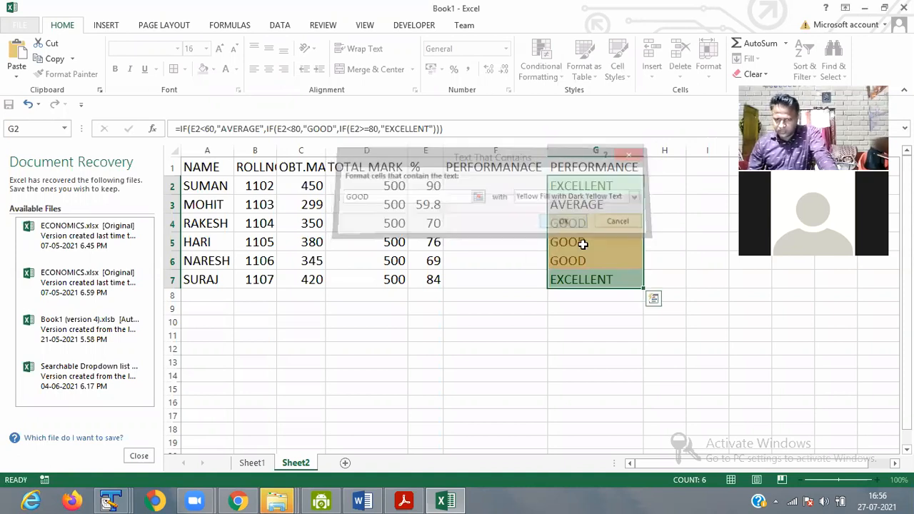
left_click(578, 244)
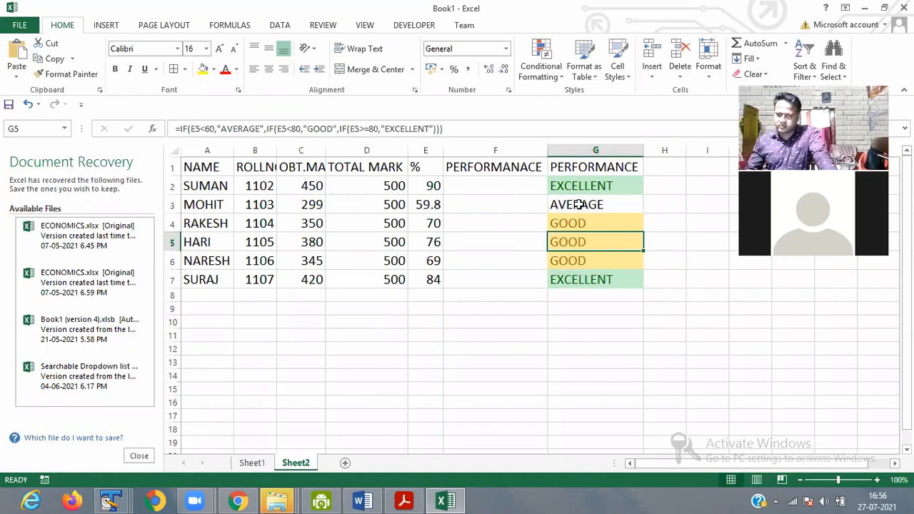
Step: Start a Text That Contains highlight rule on G2:G7 for the text "AVERAGE"
left_click_drag(590, 183, 590, 281)
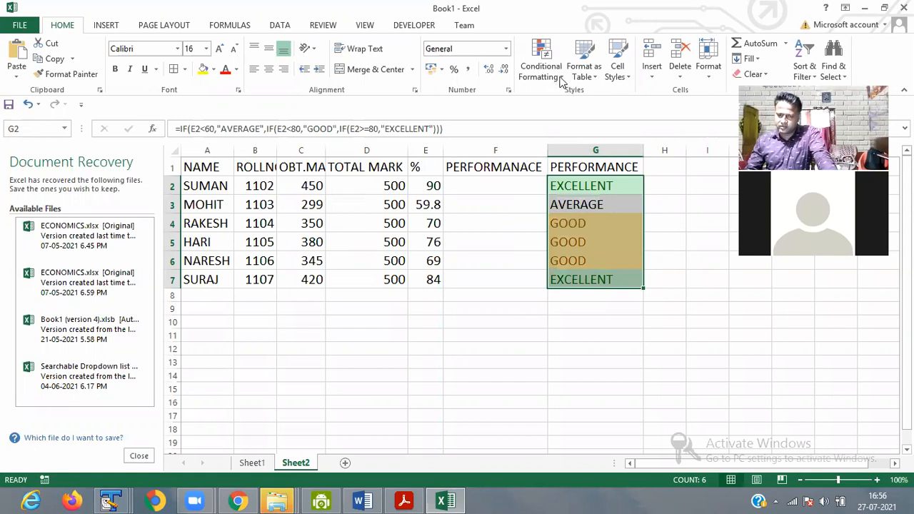
left_click(560, 79)
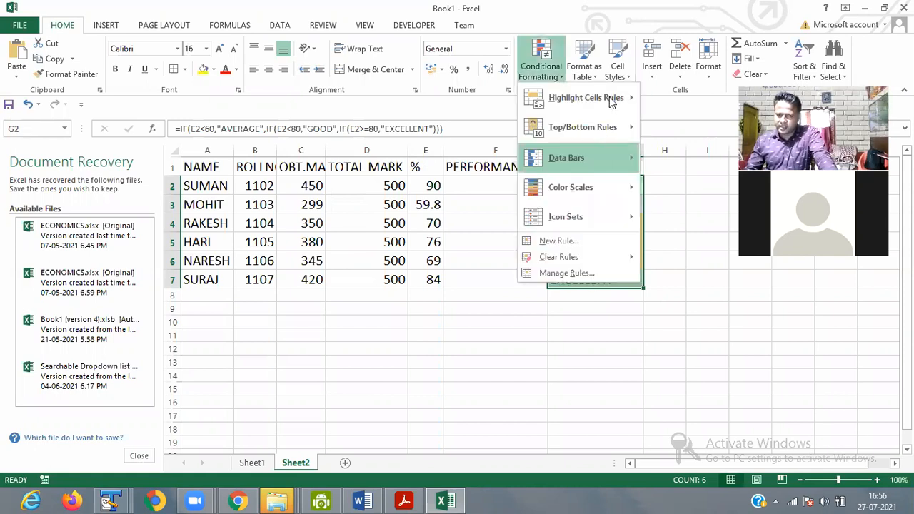
mouse_move(571, 158)
mouse_move(587, 98)
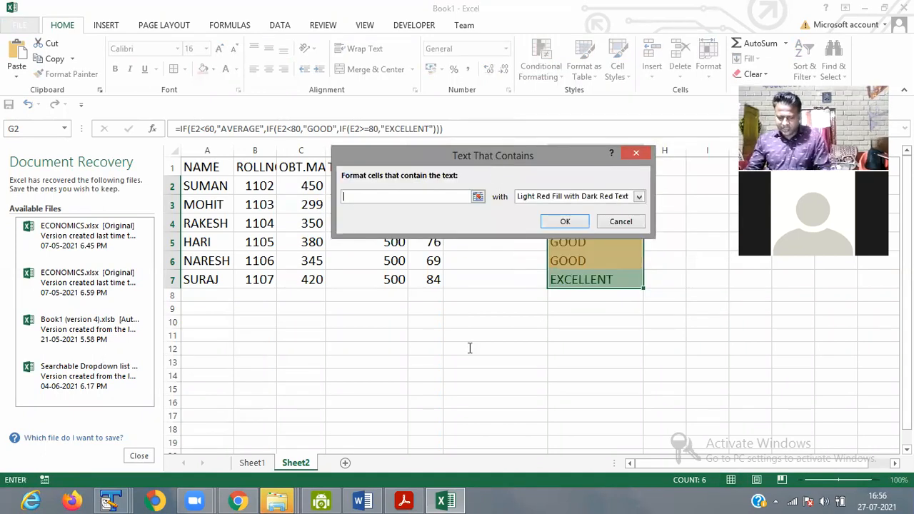
type("AV")
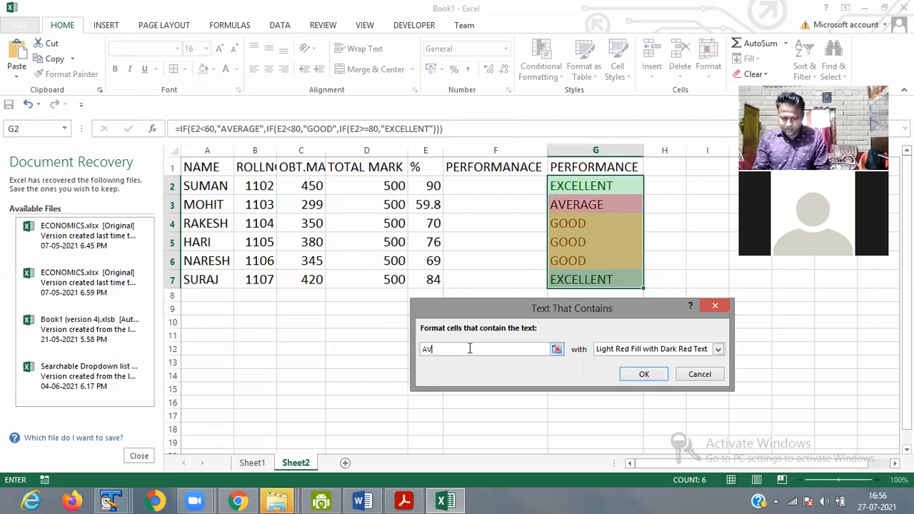
type("ERAGE")
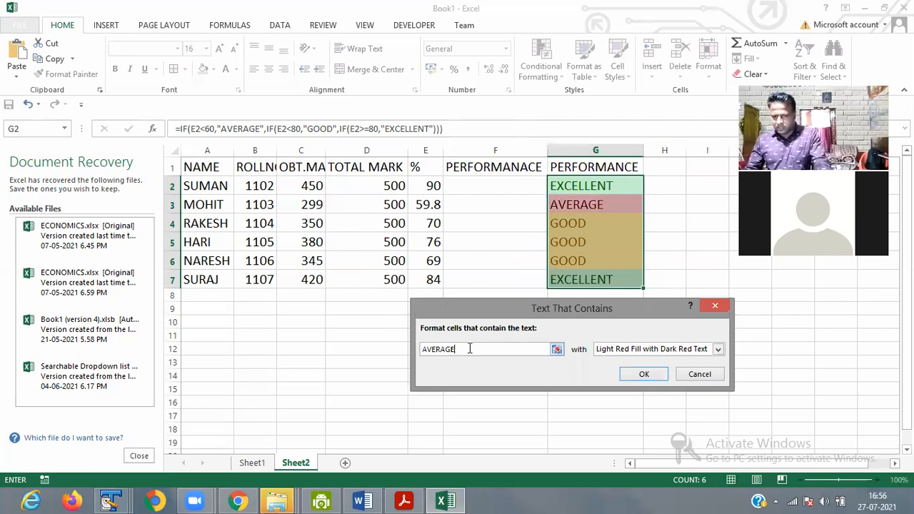
Step: Apply the AVERAGE rule using the format Light Red Fill with Dark Red Text
left_click(717, 353)
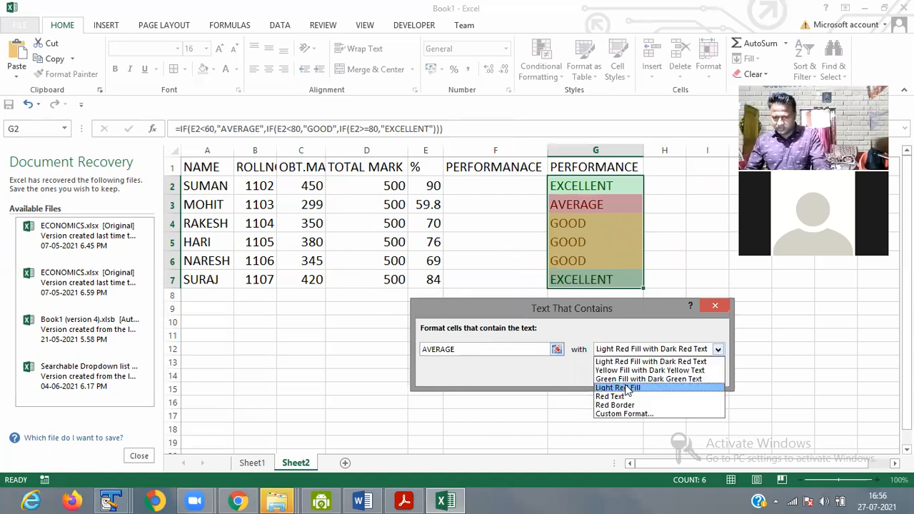
left_click(627, 389)
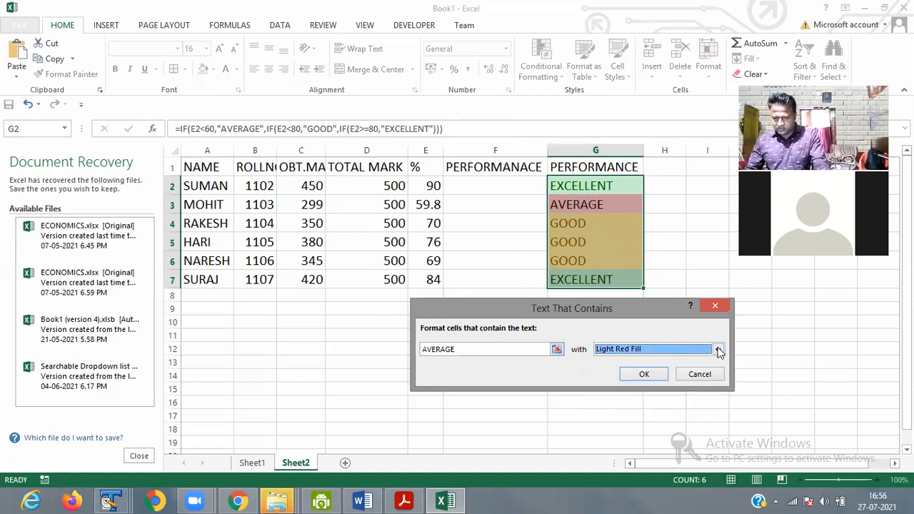
left_click(718, 350)
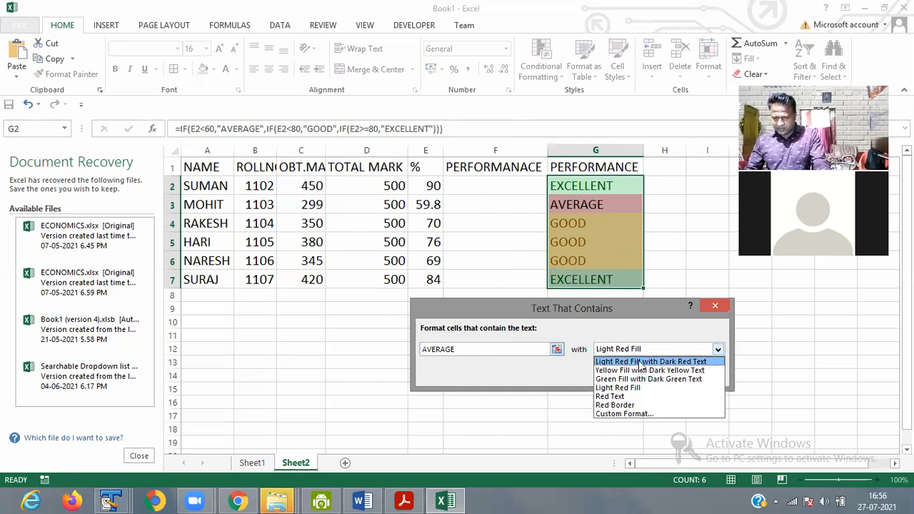
left_click(641, 362)
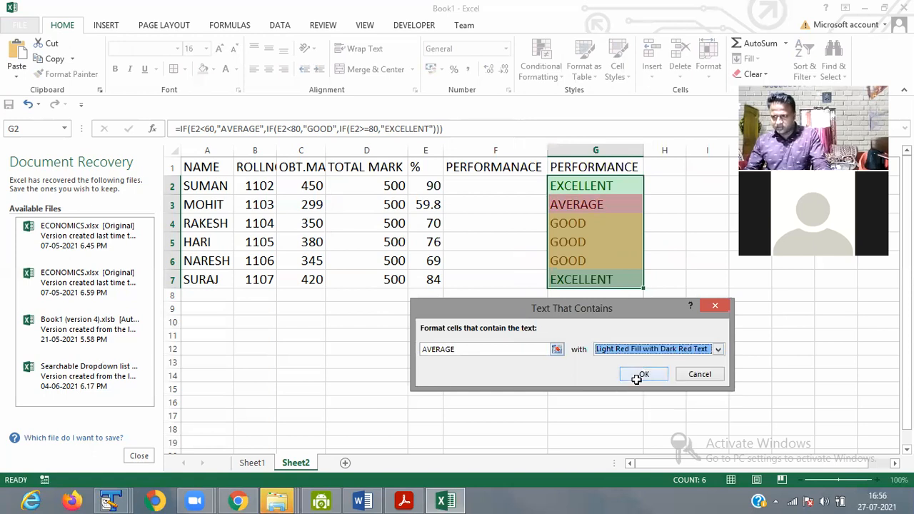
left_click(639, 375)
left_click(636, 377)
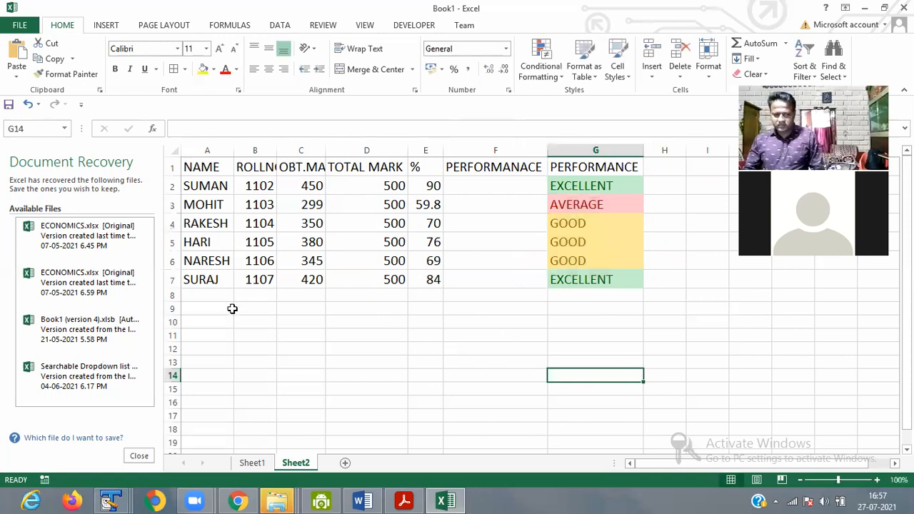
Step: Fill the performance formula and its formatting from G7 down to G8, and select the name cell in row 8
left_click(615, 286)
left_click_drag(644, 288, 641, 301)
left_click(601, 336)
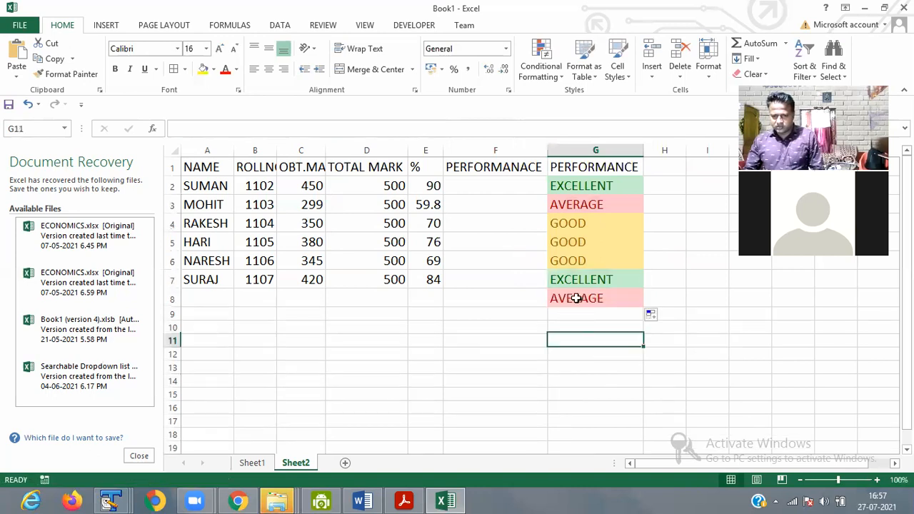
left_click(577, 299)
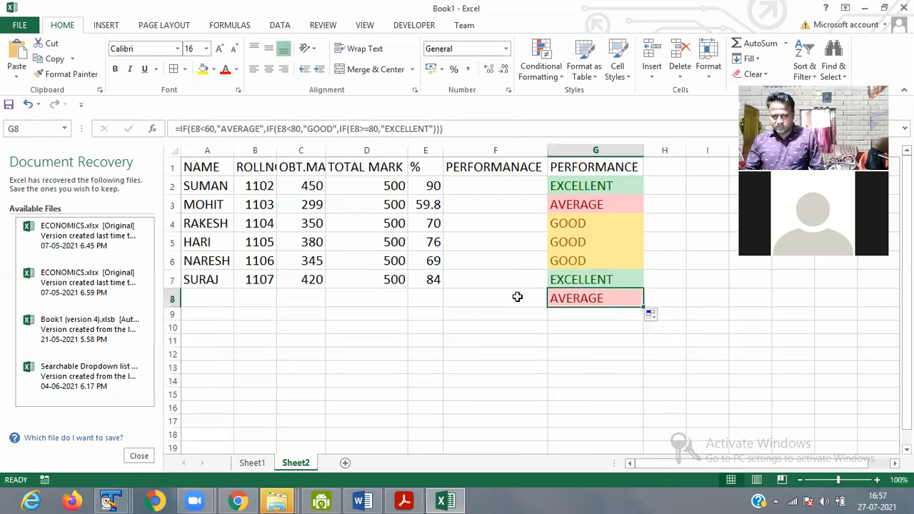
left_click(220, 293)
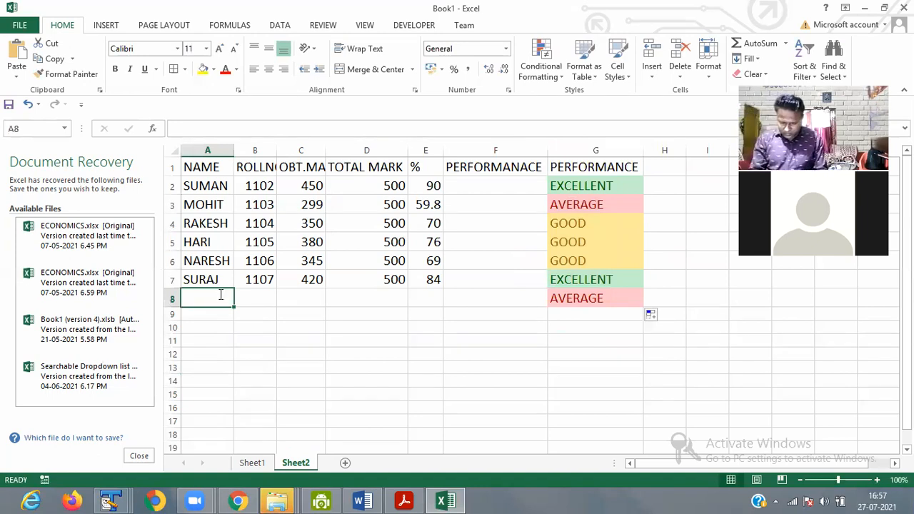
type("MOHIT")
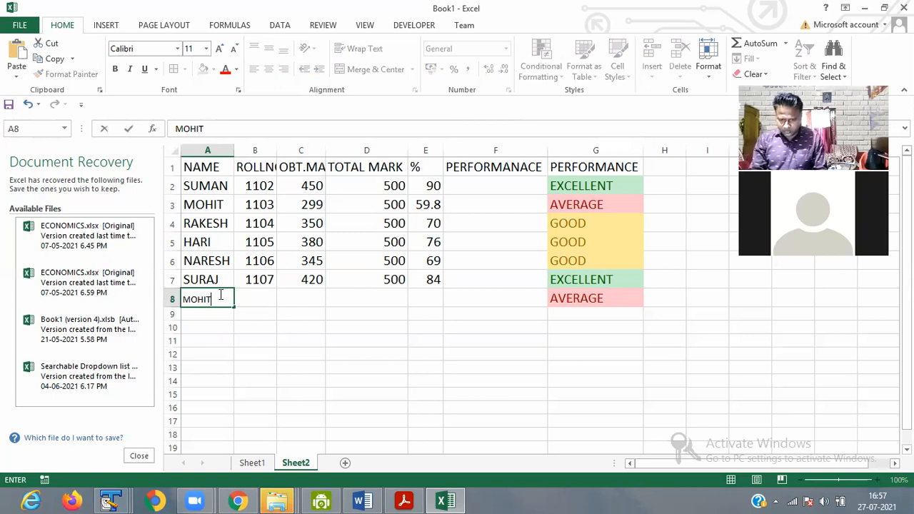
key("BackSpace")
key("BackSpace")
key("BackSpace")
key("BackSpace")
key("BackSpace")
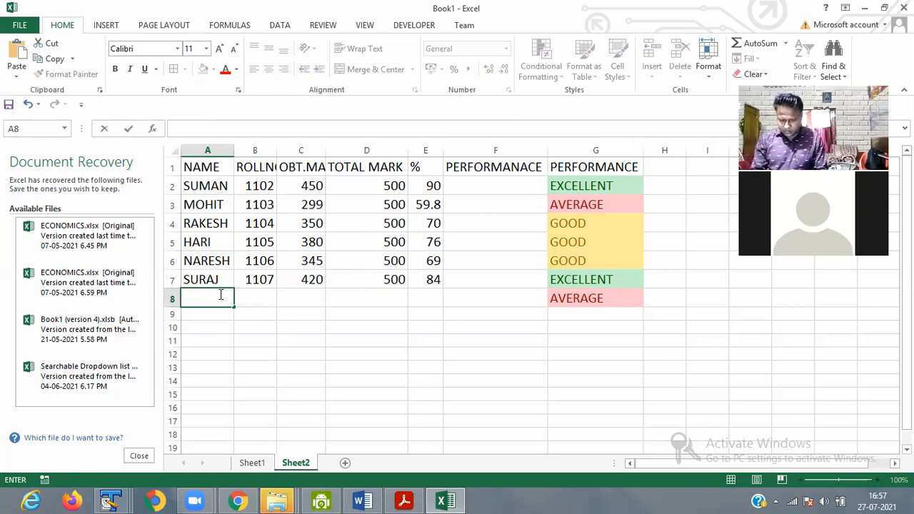
Step: Fill in row 8 with the student's name and roll number, 407 obtained marks and 500 total marks
type("JAGA")
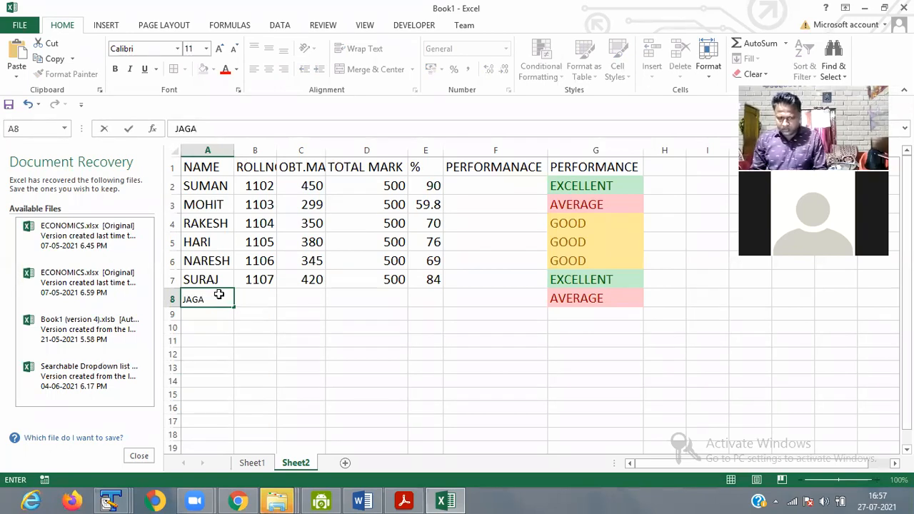
key("Tab")
type("1108")
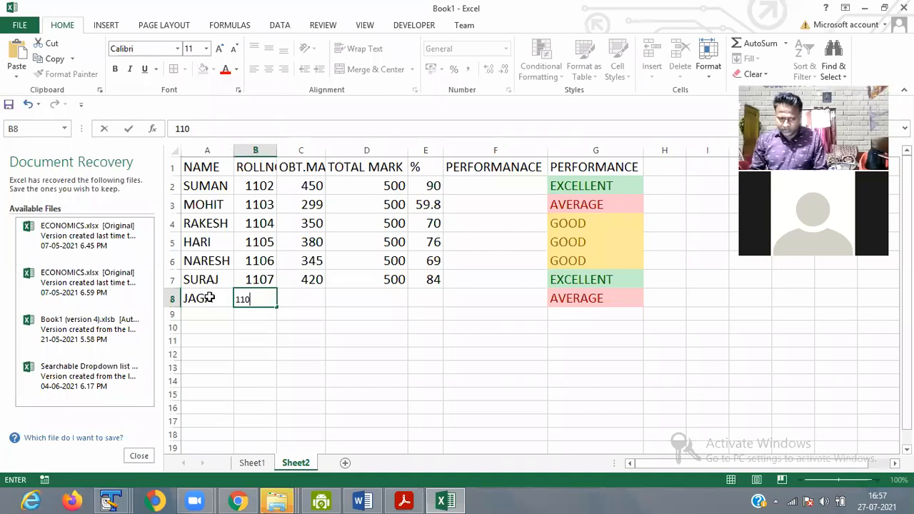
key("Tab")
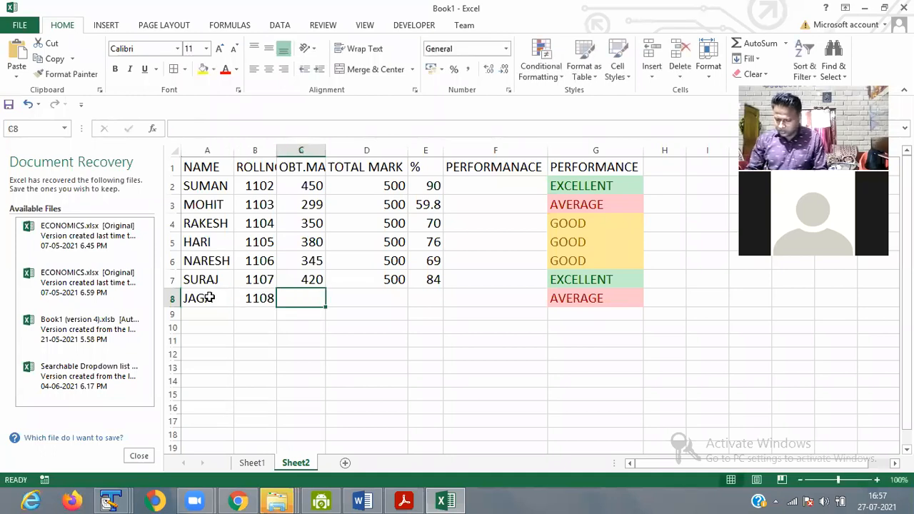
type("4")
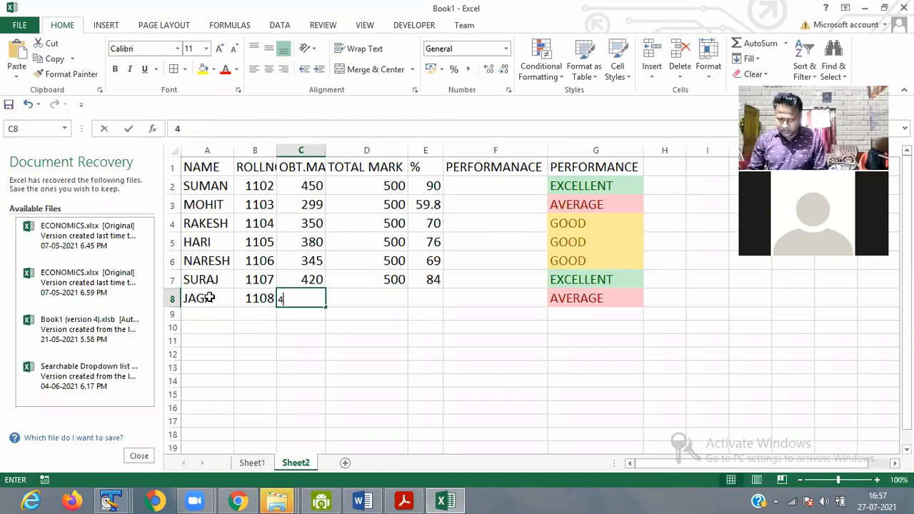
type("07")
key("Tab")
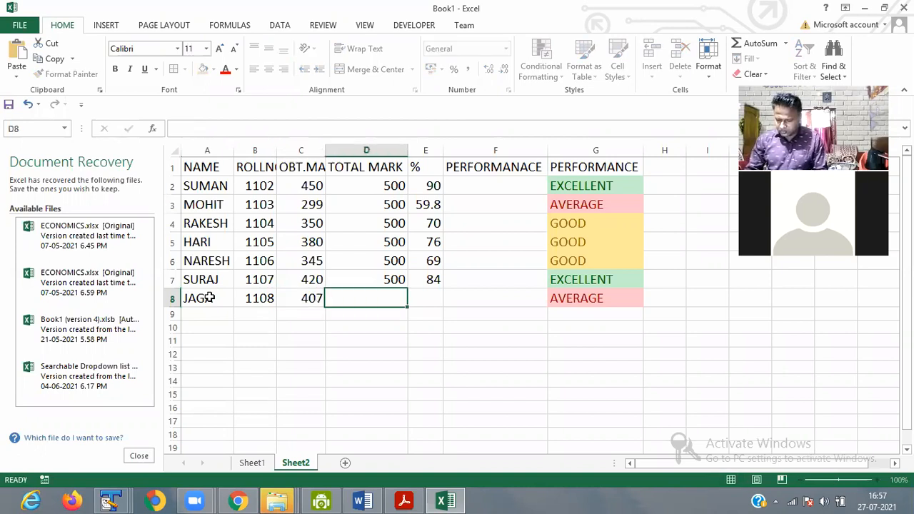
type("500")
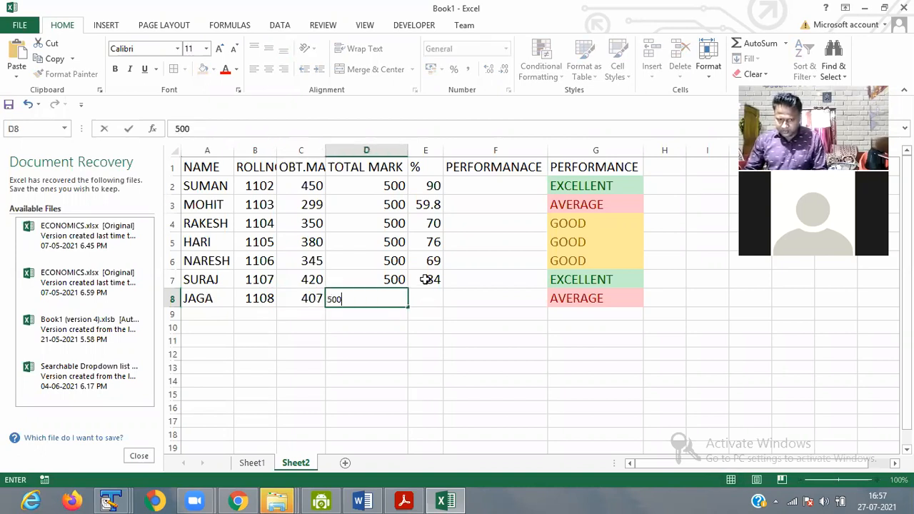
left_click(426, 394)
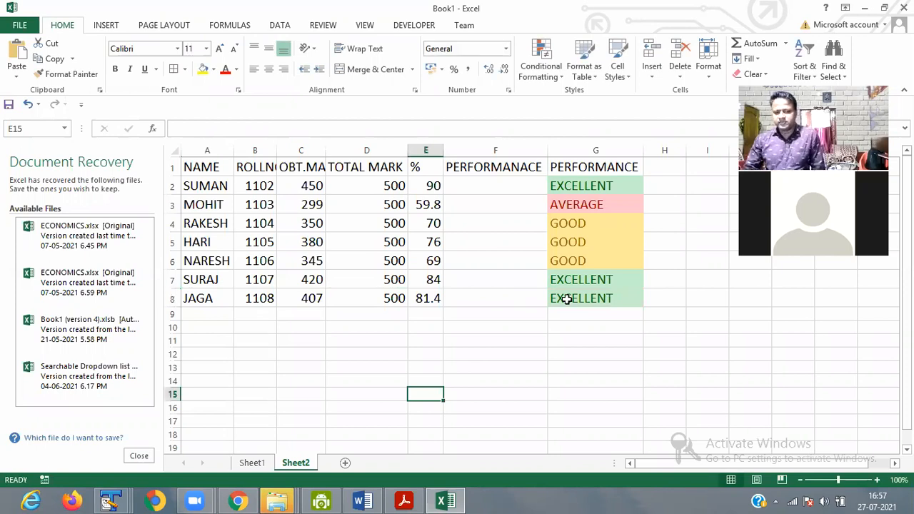